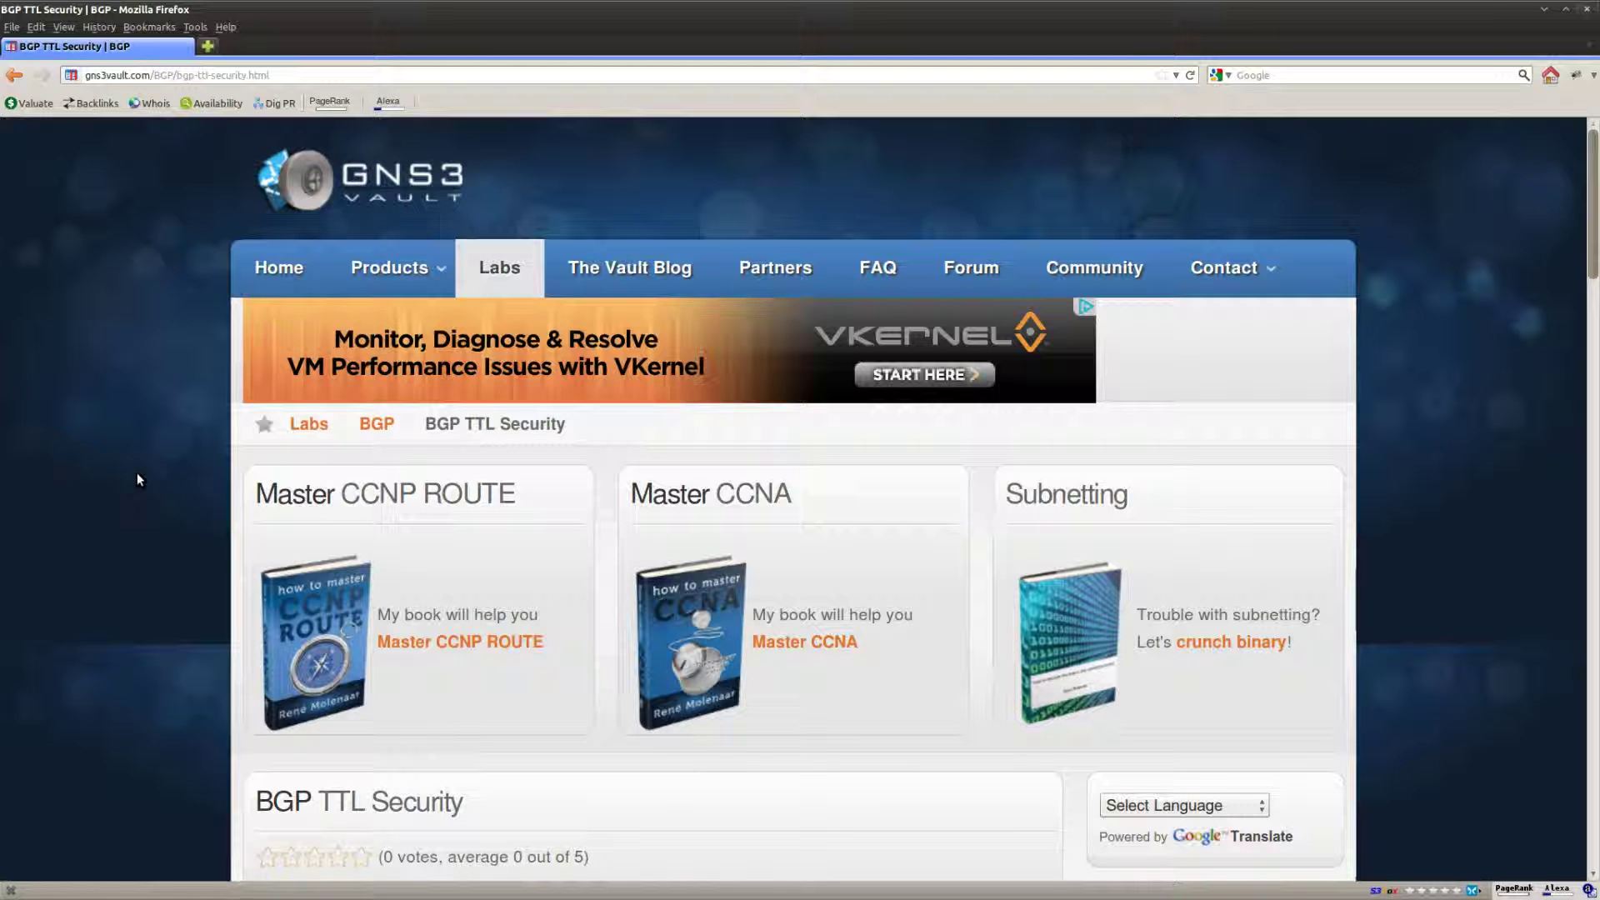
Scroll the lab page to its goals, IOS image and Mario–Luigi–Bowser topology, highlighting the EBGP goal
{"action": "scroll", "coordinate": [139, 472], "scroll_direction": "down", "scroll_amount": 3}
{"action": "left_click_drag", "start_coordinate": [480, 538], "coordinate": [261, 527]}
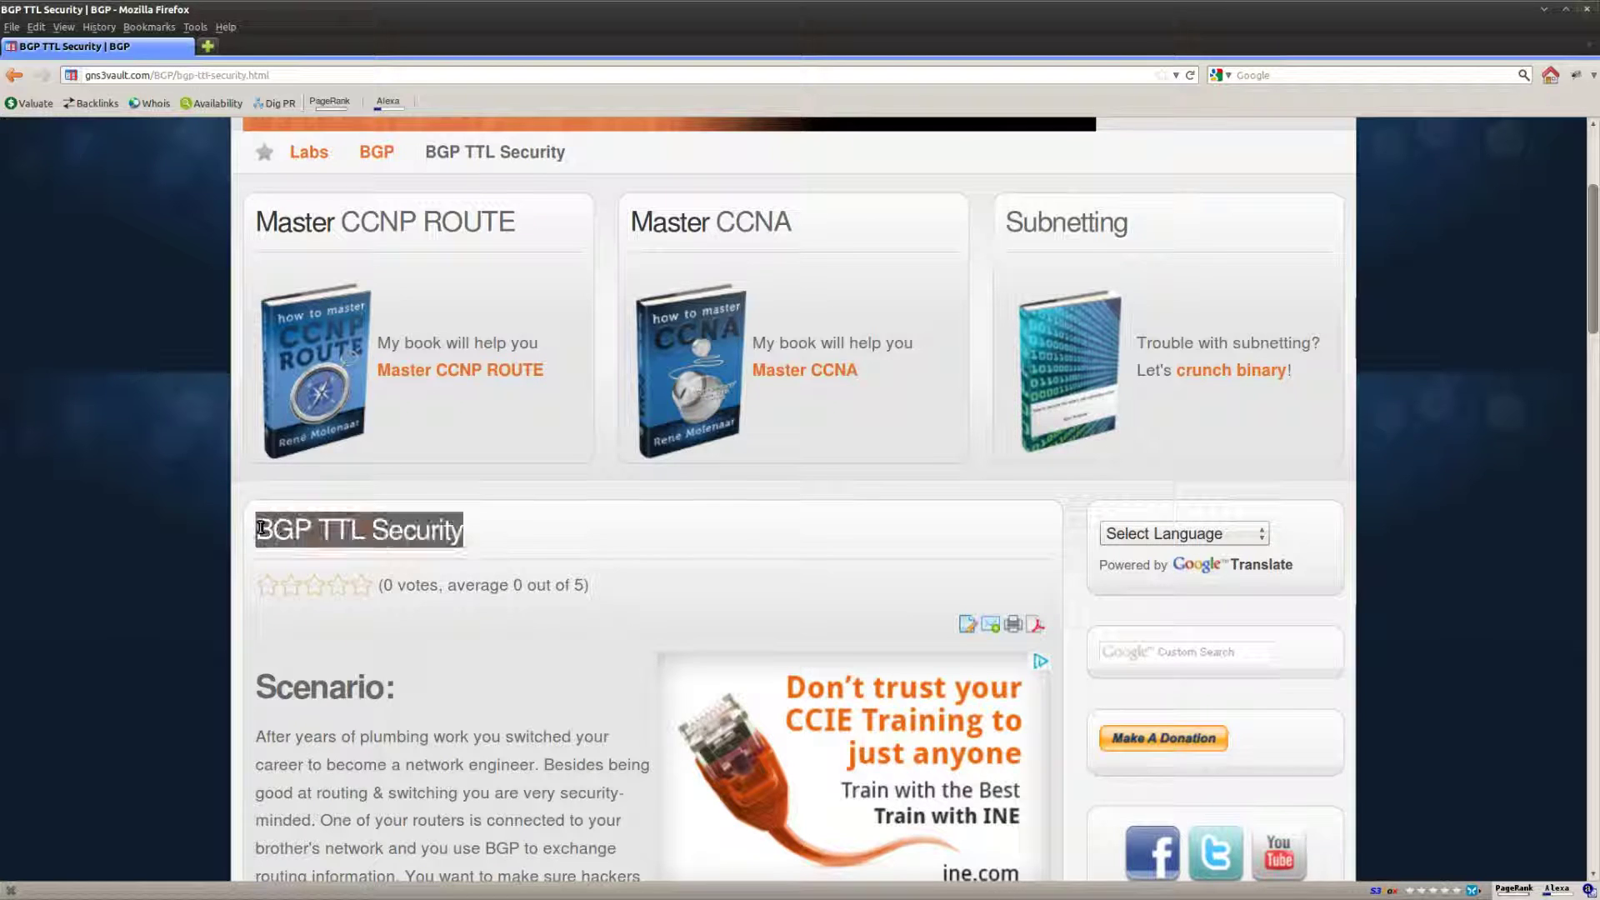
{"action": "scroll", "coordinate": [163, 618], "scroll_direction": "down", "scroll_amount": 6}
{"action": "scroll", "coordinate": [156, 623], "scroll_direction": "down", "scroll_amount": 2}
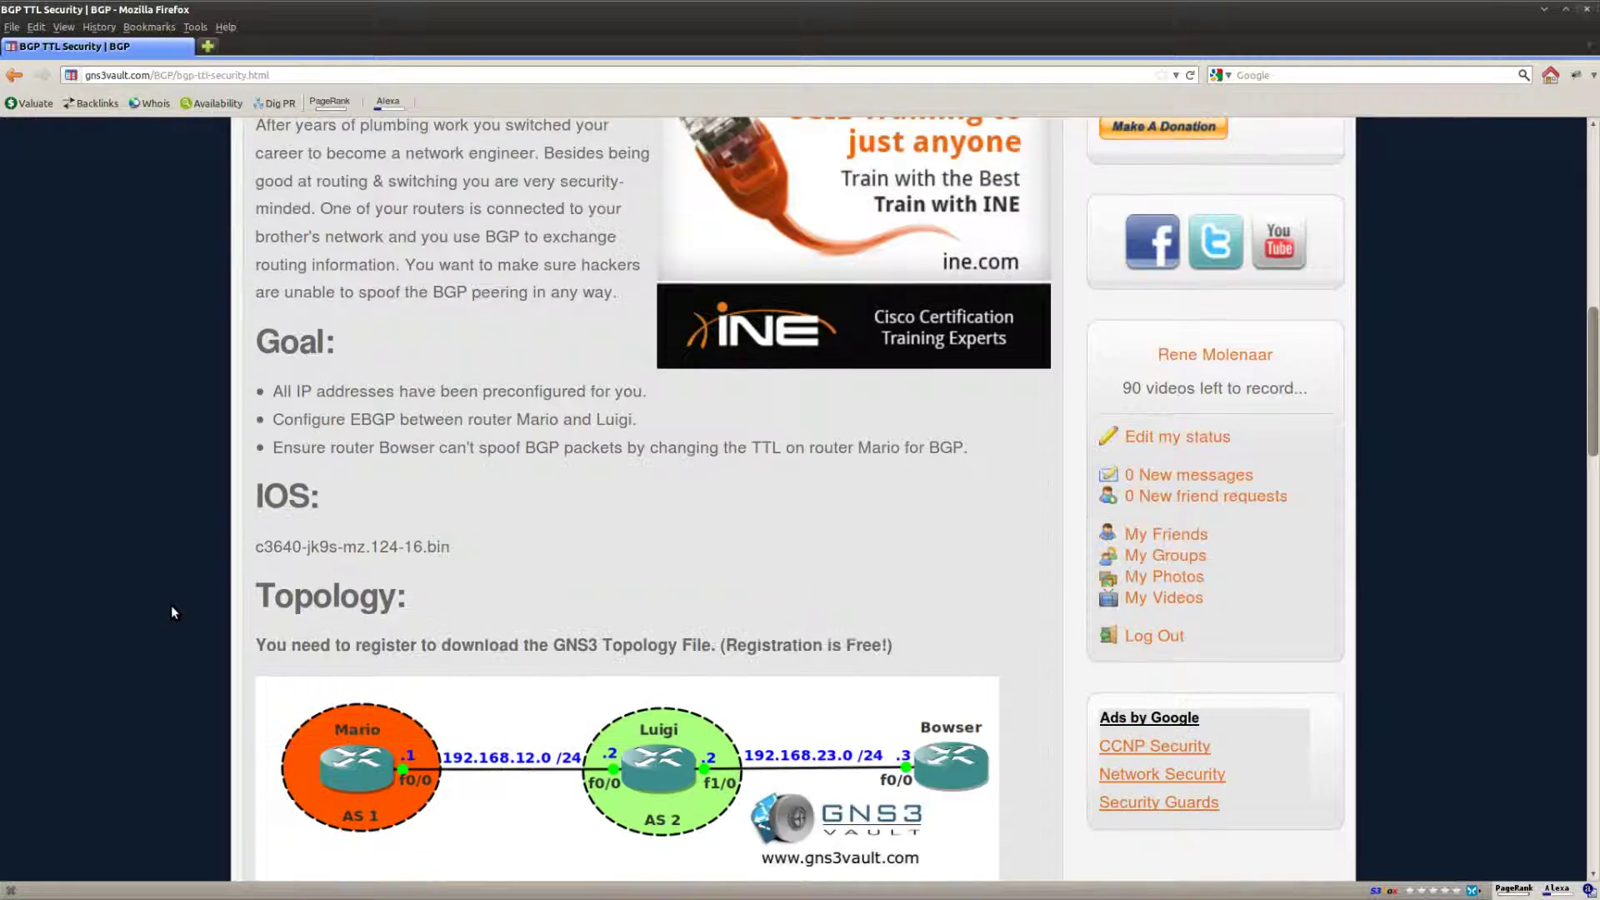
{"action": "scroll", "coordinate": [172, 613], "scroll_direction": "down", "scroll_amount": 1}
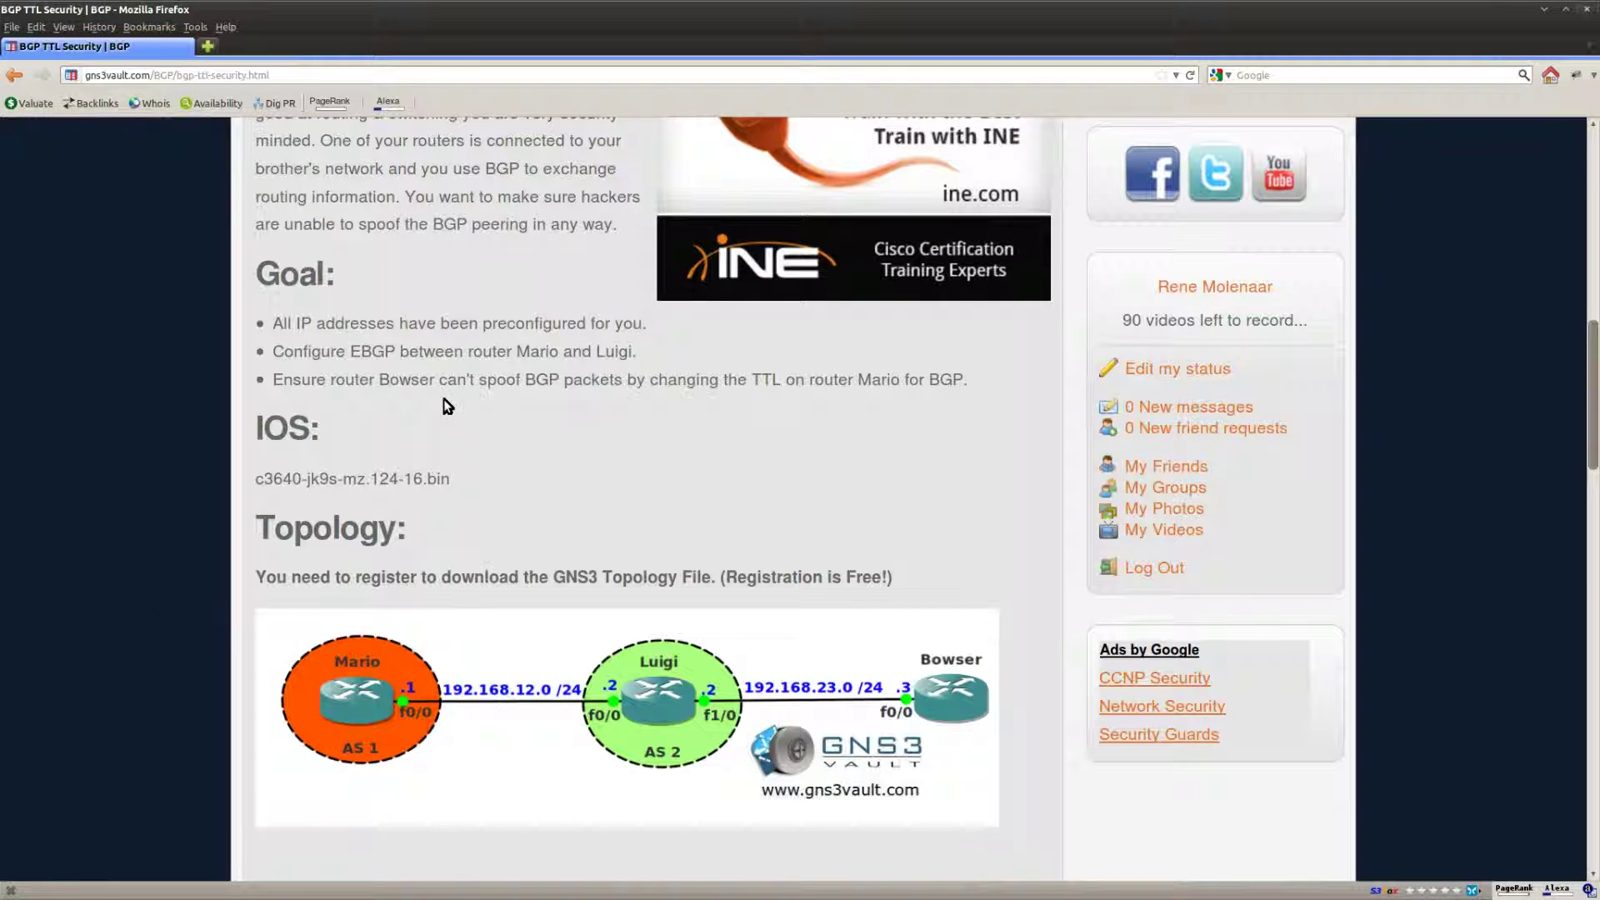
{"action": "left_click_drag", "start_coordinate": [647, 353], "coordinate": [276, 352]}
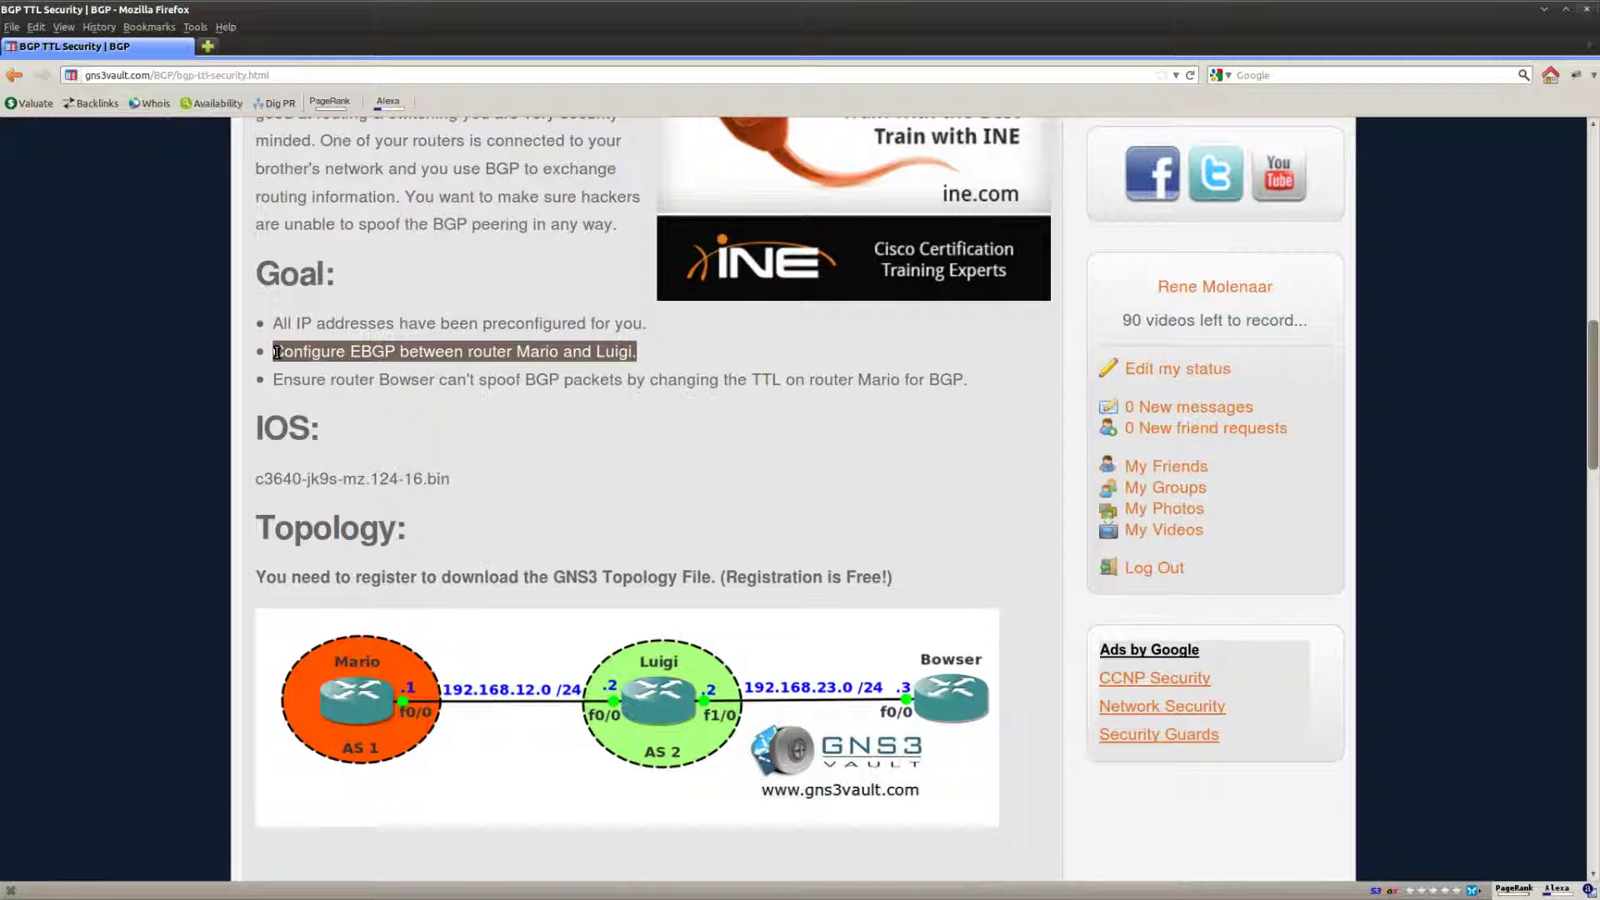
{"action": "left_click", "coordinate": [560, 406]}
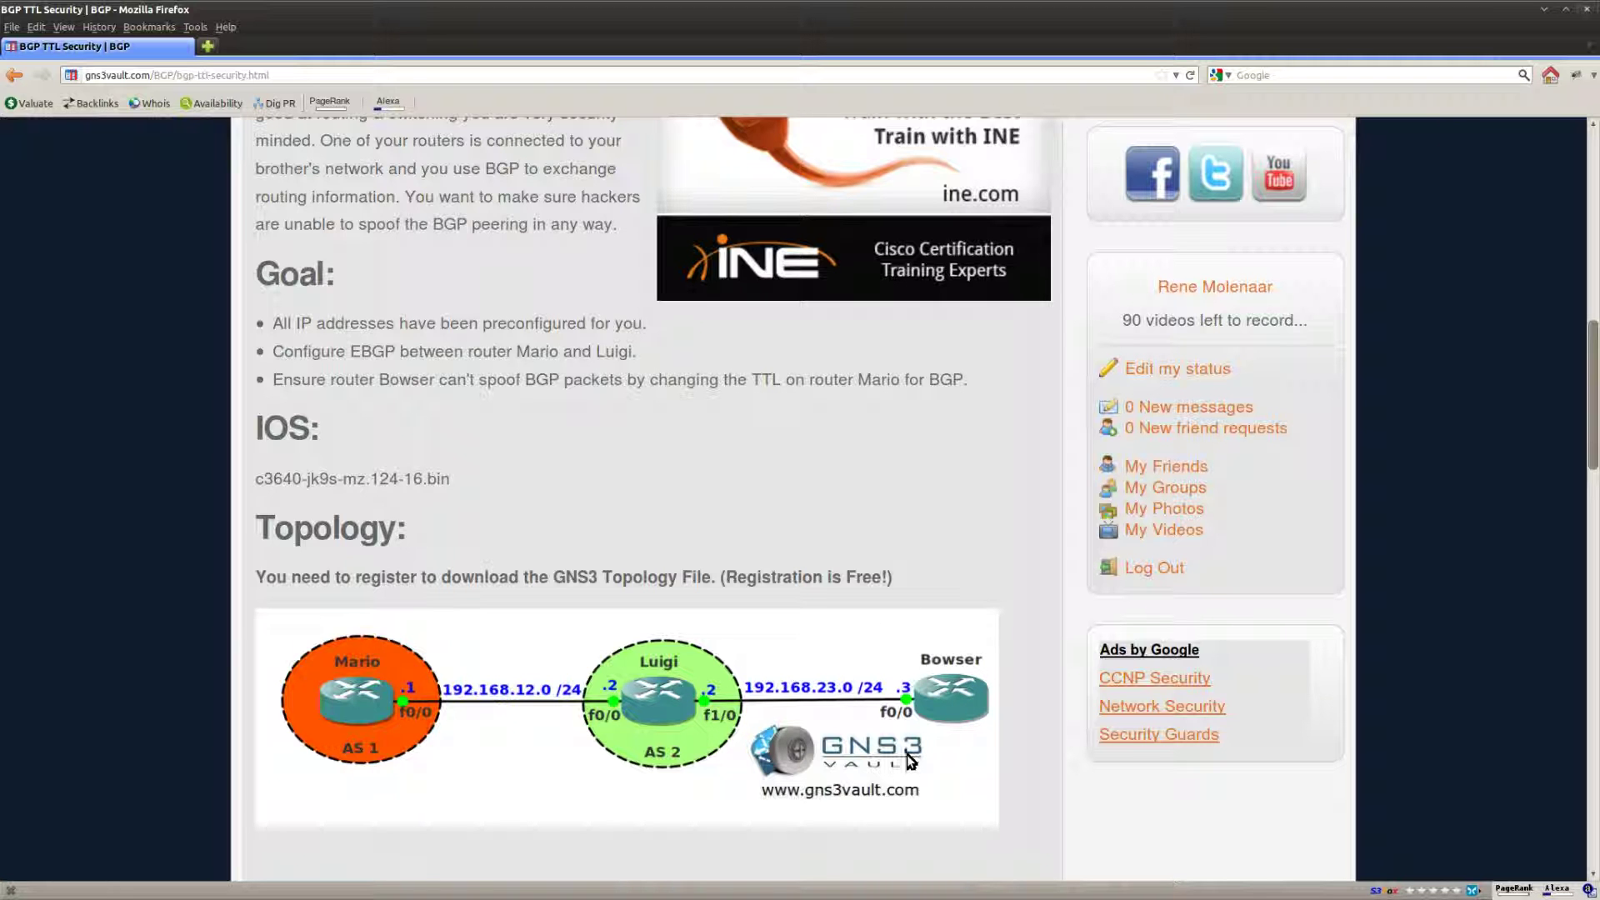
Glance over the lab page again, then switch to the Bowser router console window
{"action": "scroll", "coordinate": [910, 760], "scroll_direction": "up", "scroll_amount": 5}
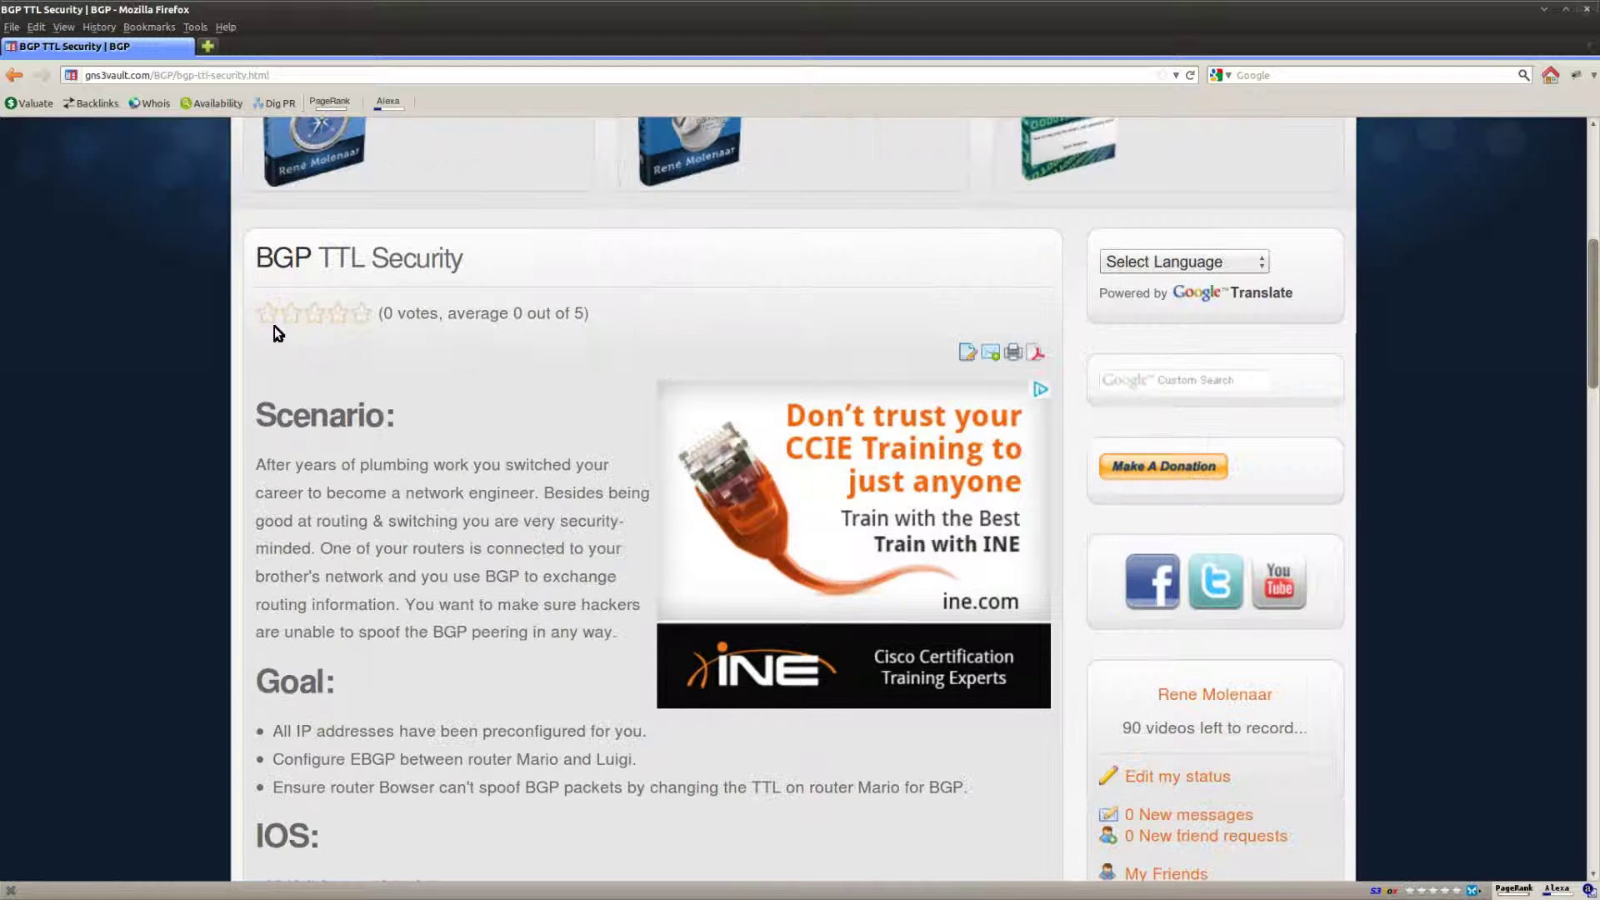
{"action": "left_click_drag", "start_coordinate": [472, 259], "coordinate": [254, 258]}
{"action": "scroll", "coordinate": [497, 597], "scroll_direction": "down", "scroll_amount": 7}
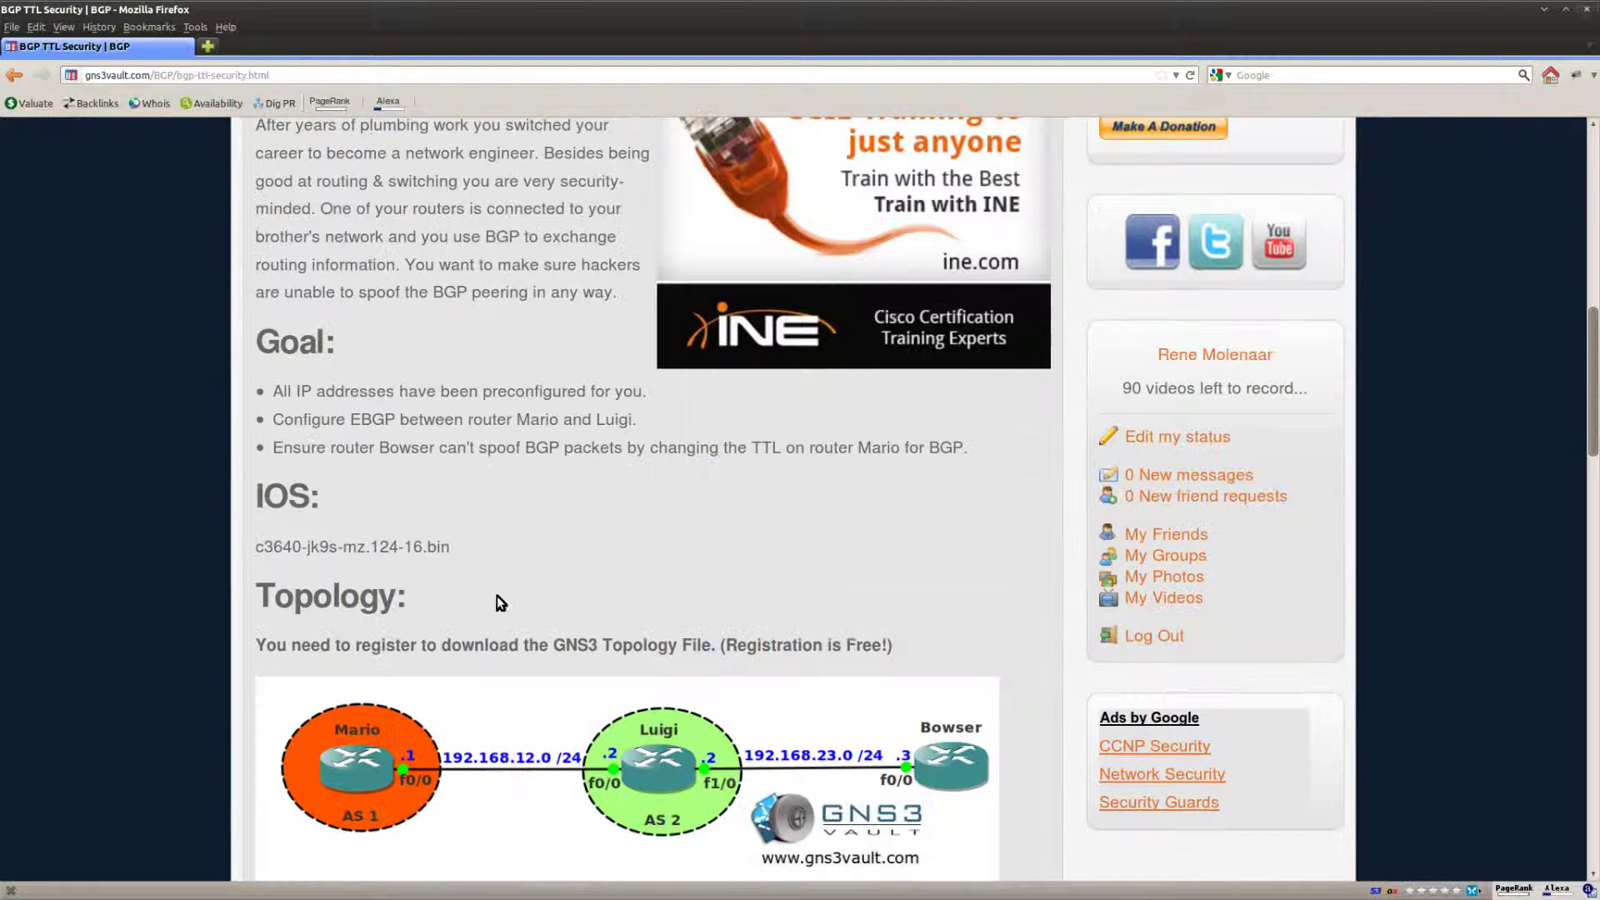
{"action": "scroll", "coordinate": [548, 637], "scroll_direction": "up", "scroll_amount": 2}
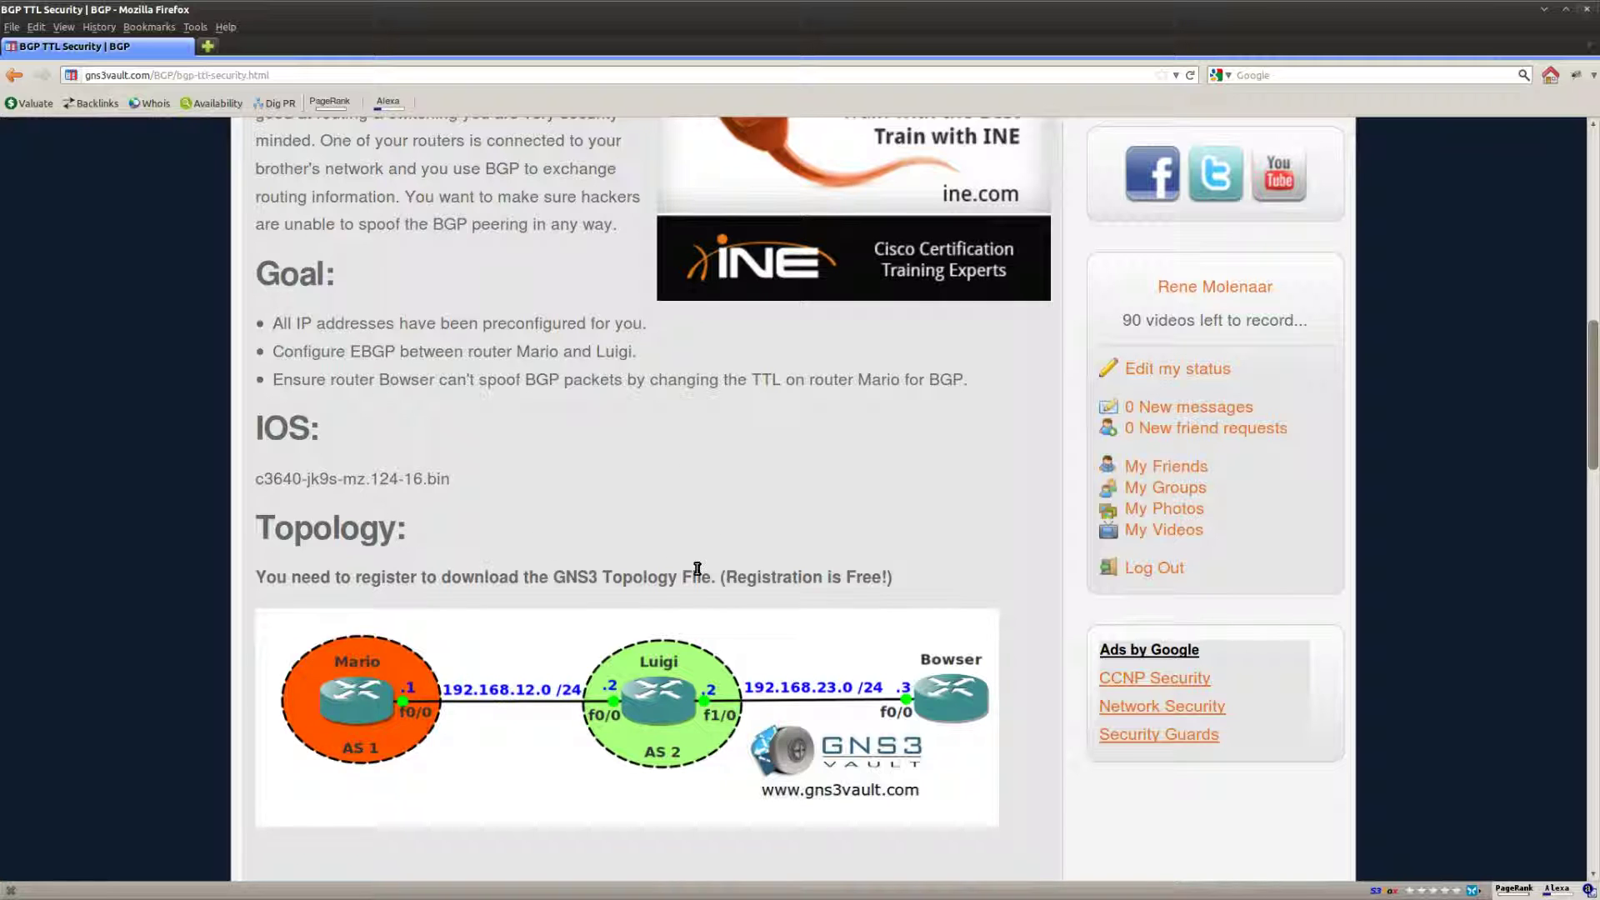
{"action": "scroll", "coordinate": [672, 509], "scroll_direction": "up", "scroll_amount": 3}
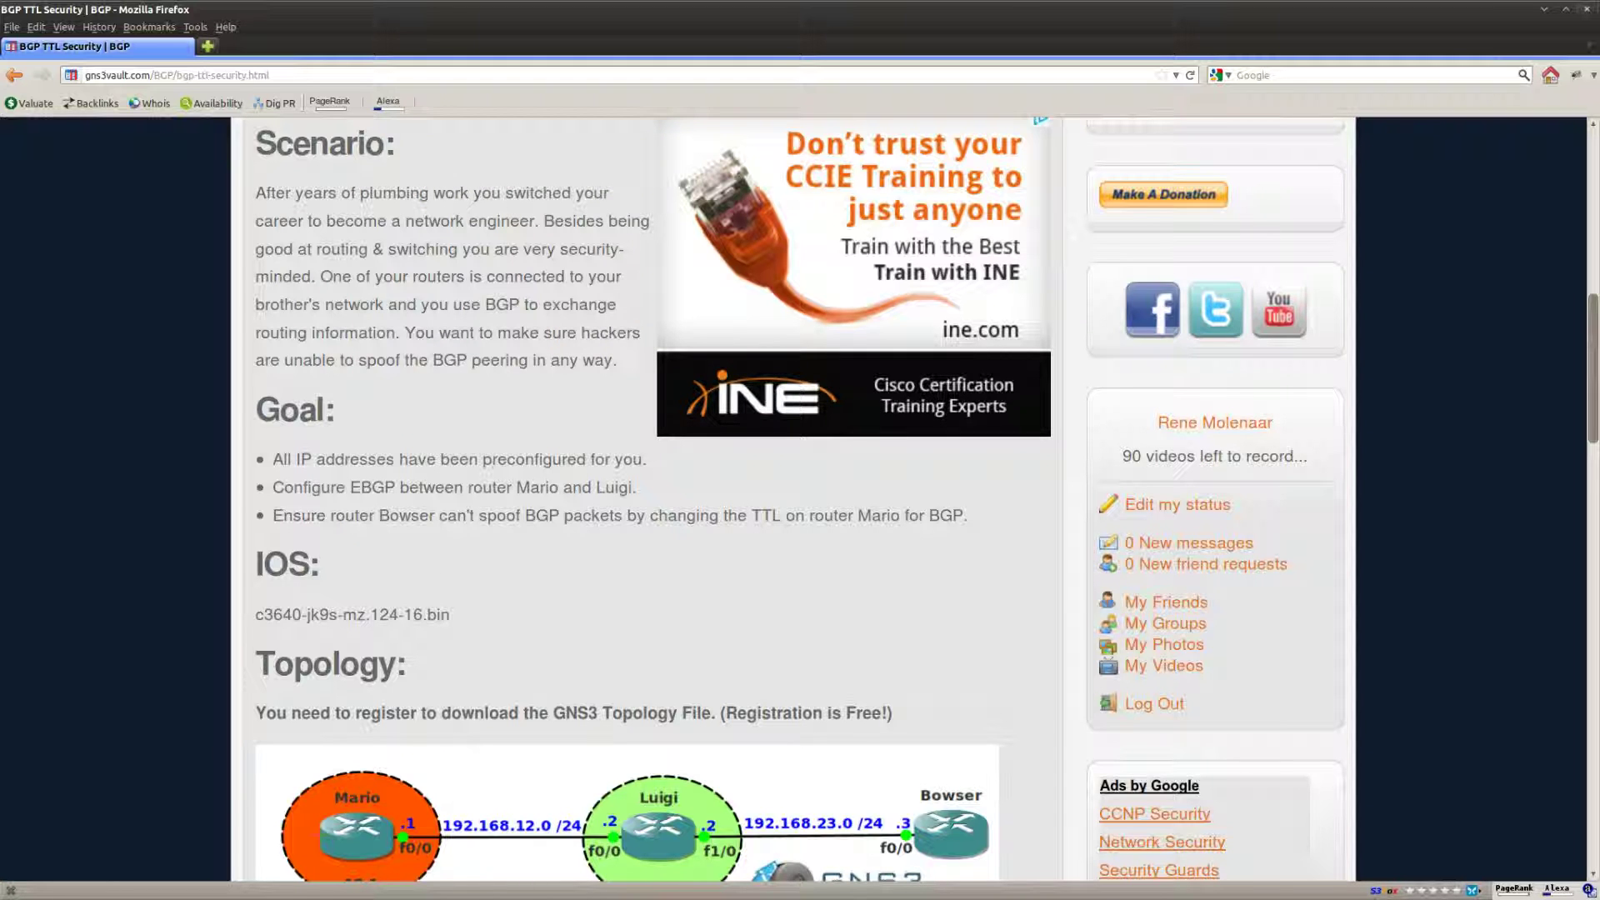
{"action": "key", "text": "alt+Tab"}
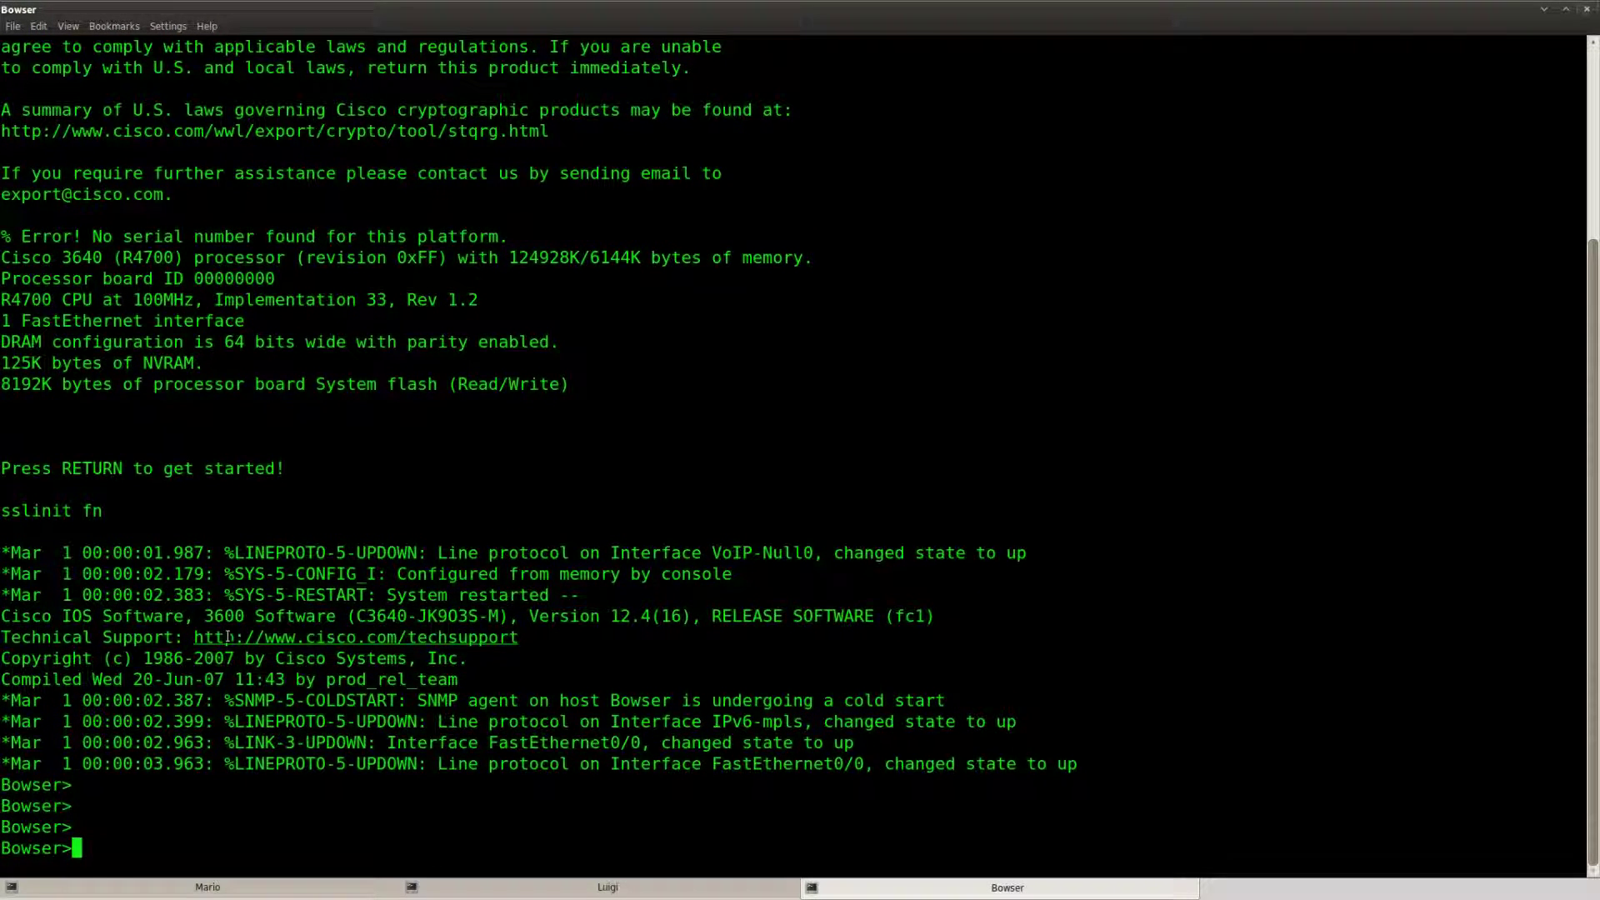
On Mario, start BGP AS 1 with neighbor 192.168.12.2 in remote-as 2
{"action": "key", "text": "Return"}
{"action": "key", "text": "Return"}
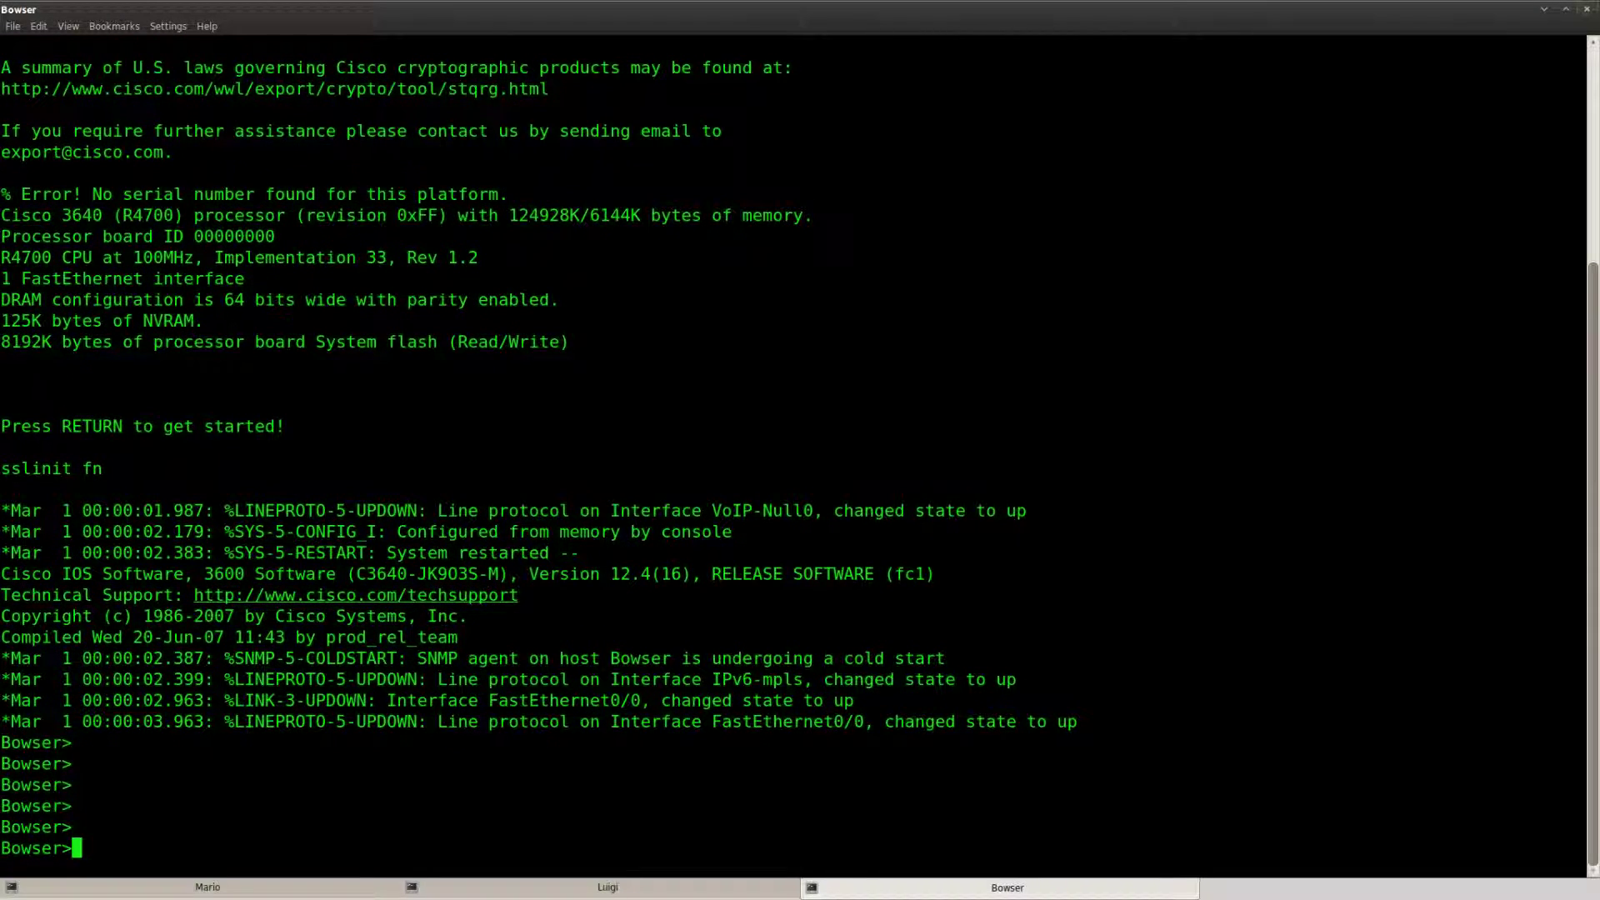
{"action": "left_click", "coordinate": [231, 884]}
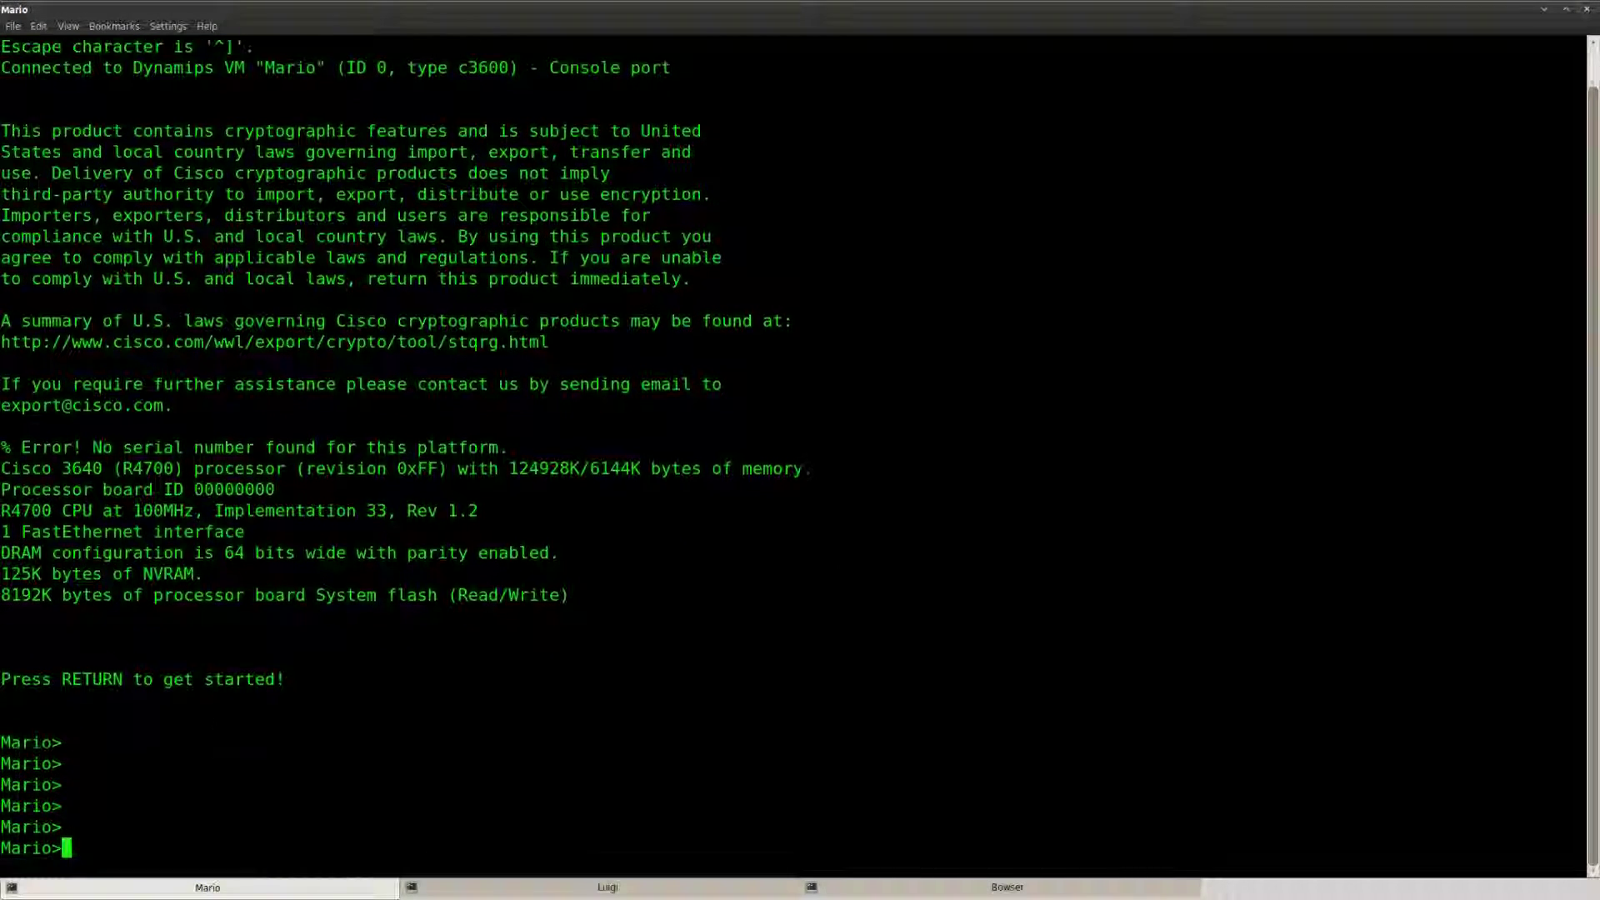
{"action": "key", "text": "Return"}
{"action": "type", "text": "ena"}
{"action": "key", "text": "Return"}
{"action": "type", "text": "conf t"}
{"action": "key", "text": "Return"}
{"action": "type", "text": "router bgp"}
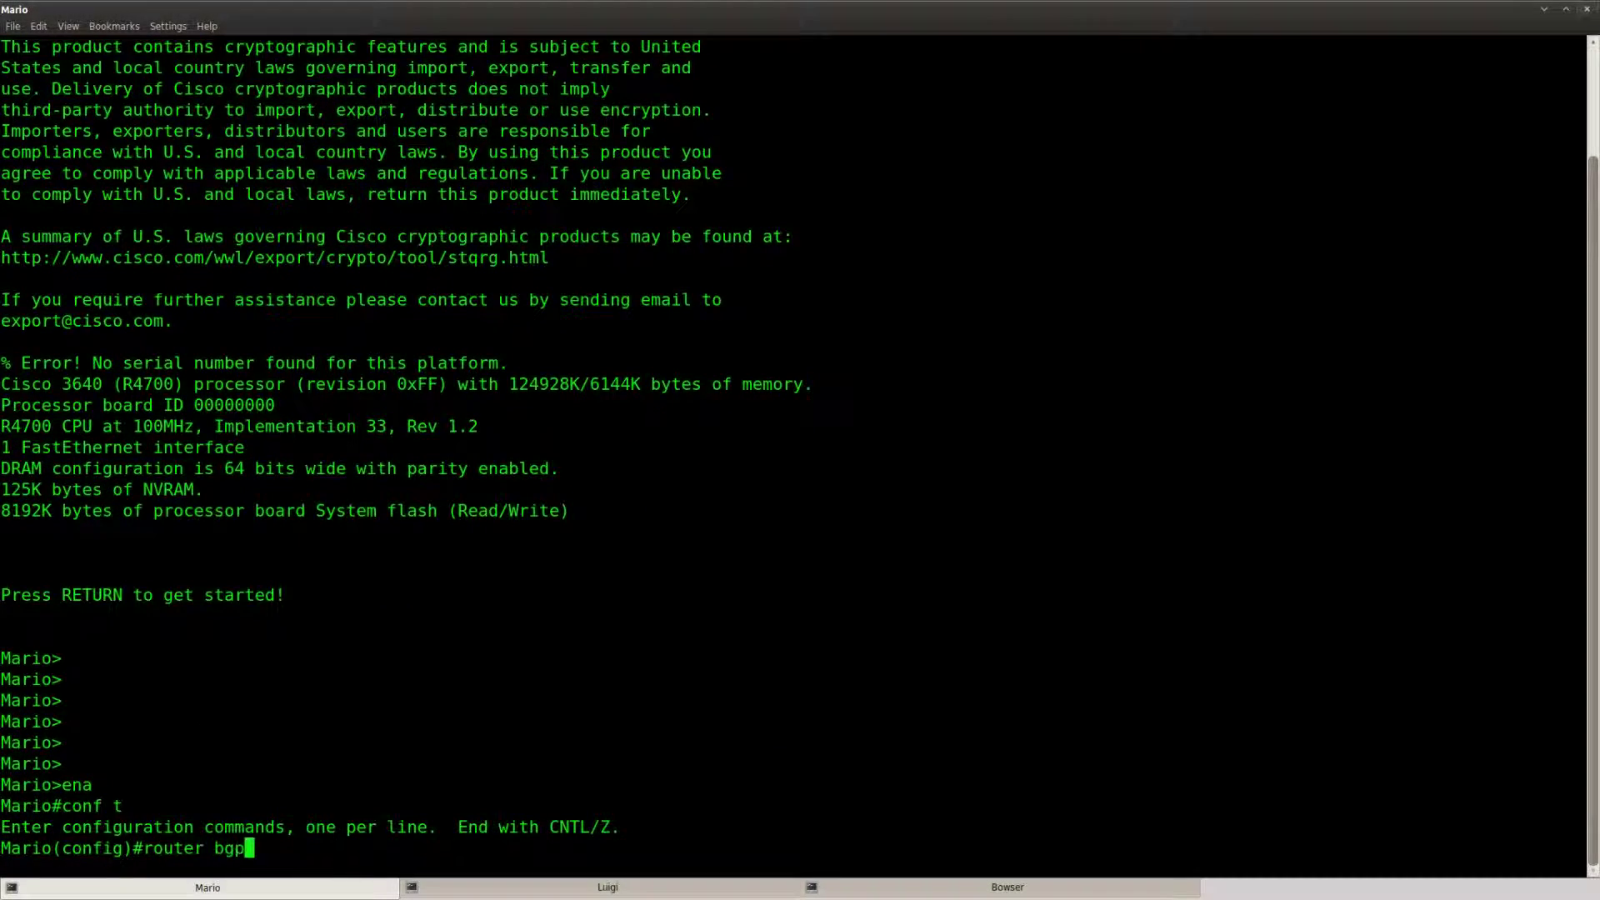
{"action": "type", "text": " 1"}
{"action": "key", "text": "Return"}
{"action": "type", "text": "nei"}
{"action": "key", "text": "Tab"}
{"action": "type", "text": "192.168.12"}
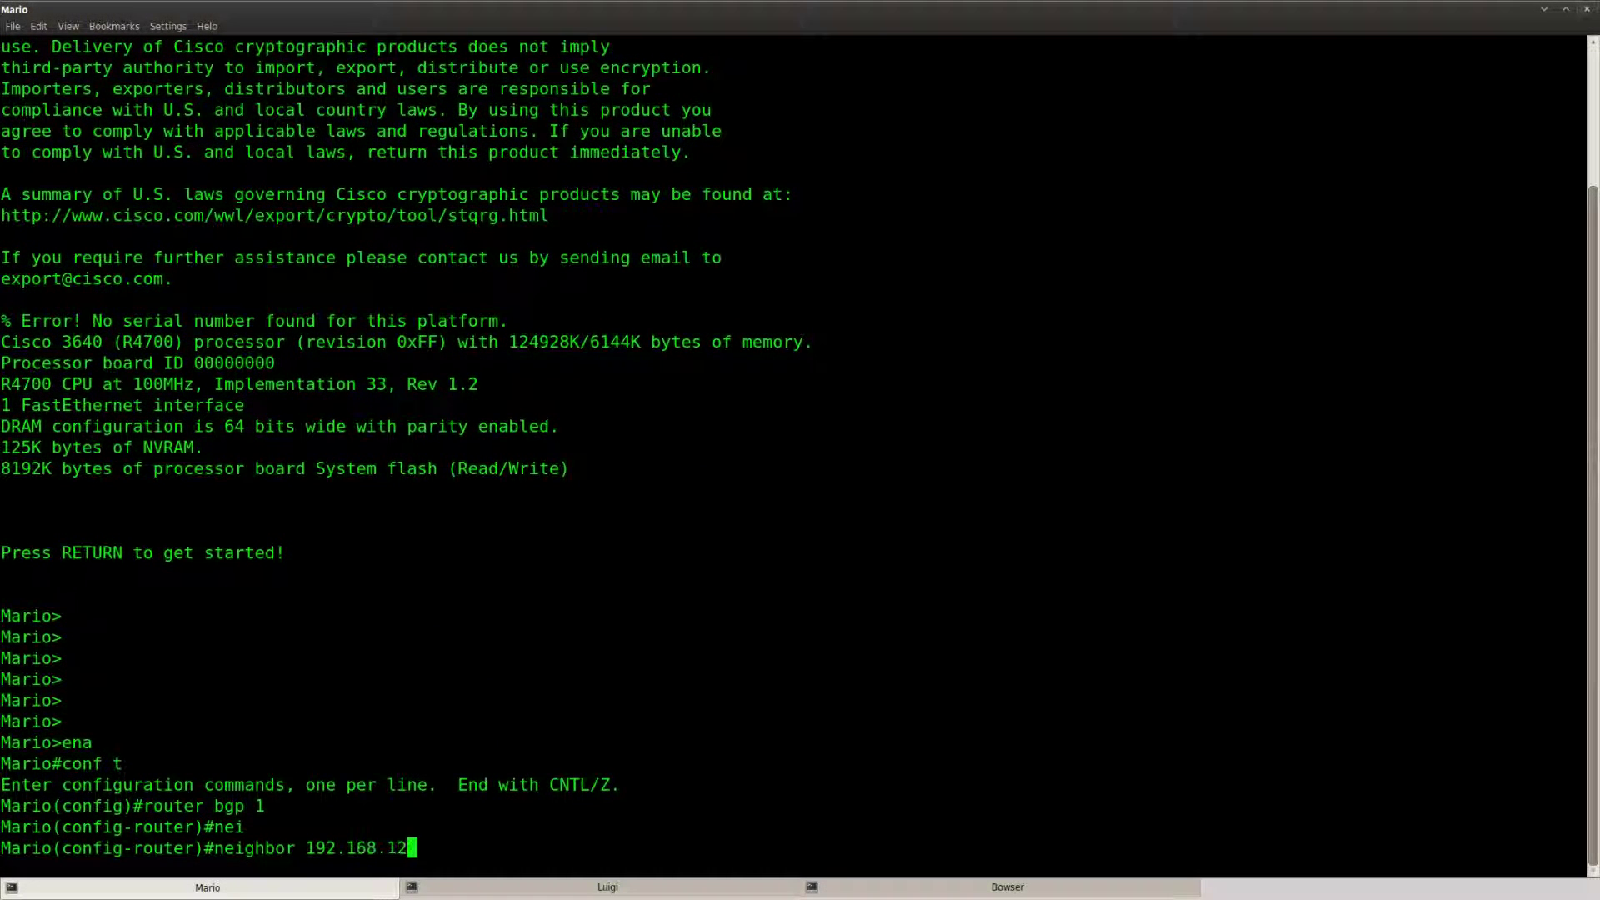
{"action": "type", "text": ".1 remo"}
{"action": "key", "text": "BackSpace"}
{"action": "key", "text": "BackSpace"}
{"action": "key", "text": "BackSpace"}
{"action": "key", "text": "BackSpace"}
{"action": "key", "text": "BackSpace"}
{"action": "key", "text": "BackSpace"}
{"action": "type", "text": "2 remote-as 2"}
{"action": "key", "text": "Return"}
On Luigi, start BGP AS 2 with neighbor 192.168.12.1 in remote-as 1
{"action": "key", "text": "alt+Tab"}
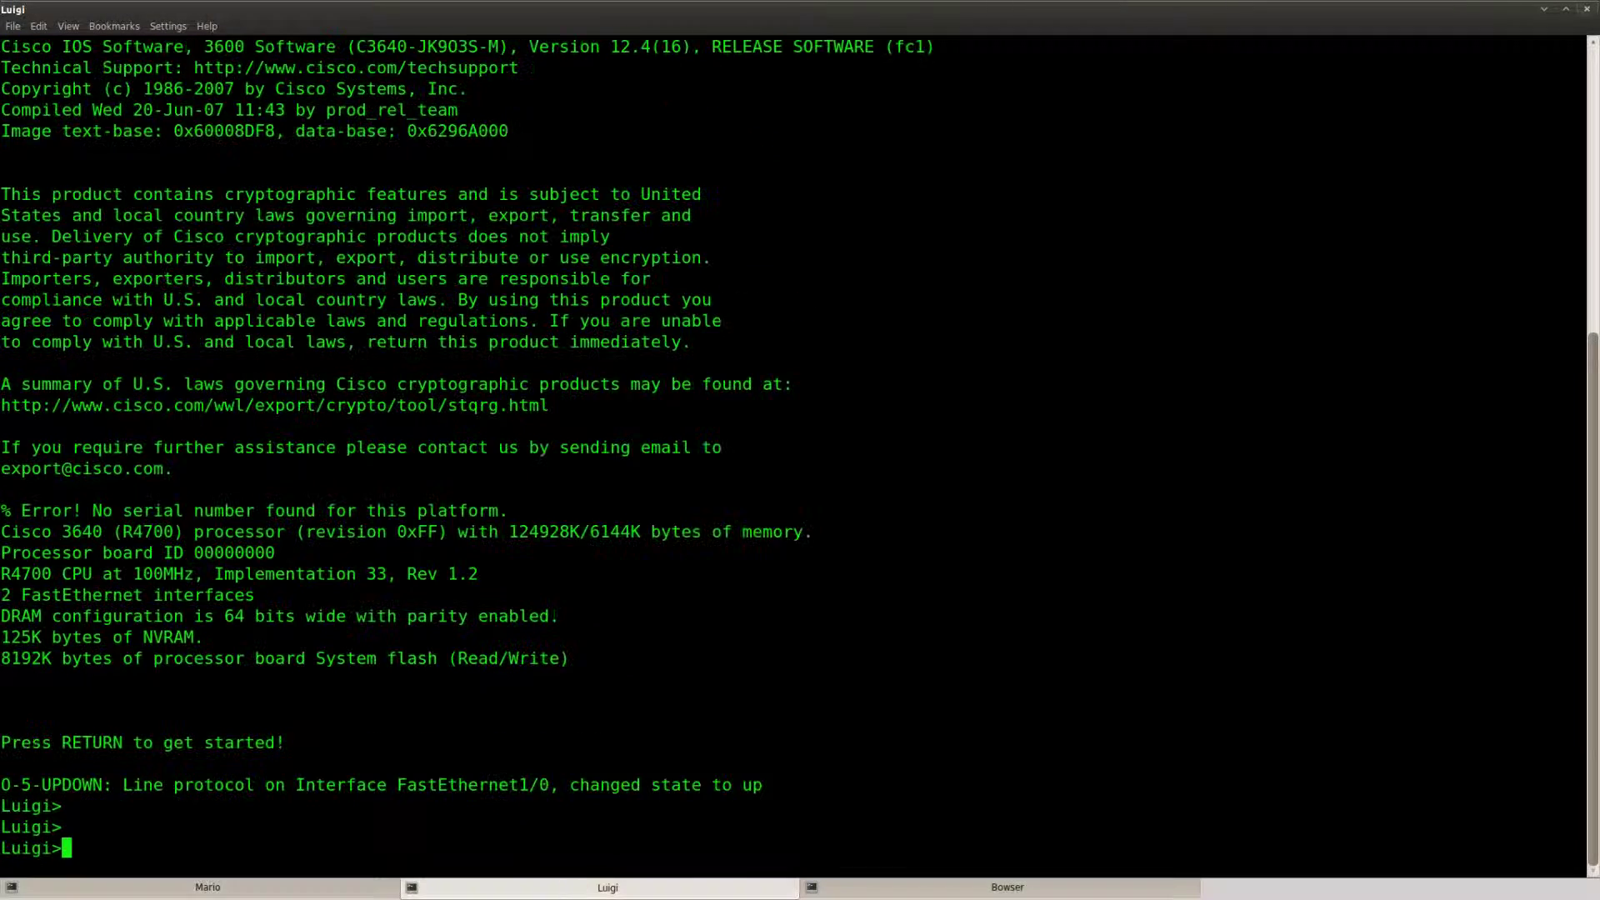
{"action": "key", "text": "Return"}
{"action": "key", "text": "Return"}
{"action": "type", "text": "ena"}
{"action": "key", "text": "Return"}
{"action": "type", "text": "conf t"}
{"action": "key", "text": "Return"}
{"action": "type", "text": "router"}
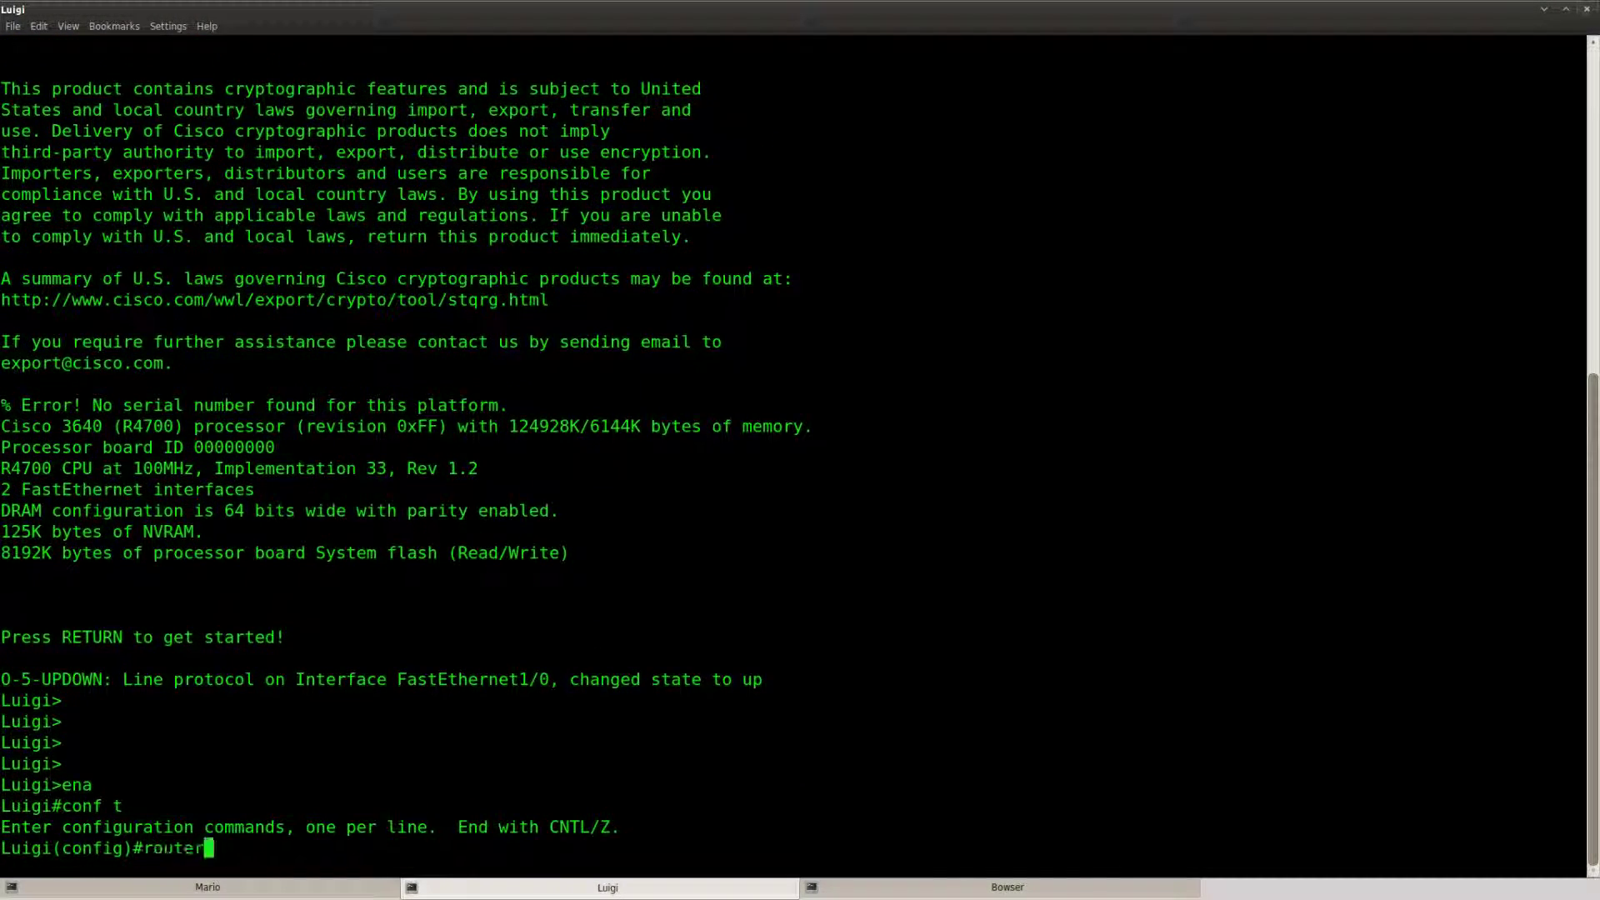
{"action": "type", "text": " bgp 2"}
{"action": "key", "text": "Return"}
{"action": "type", "text": "nei"}
{"action": "key", "text": "Tab"}
{"action": "type", "text": "192.168"}
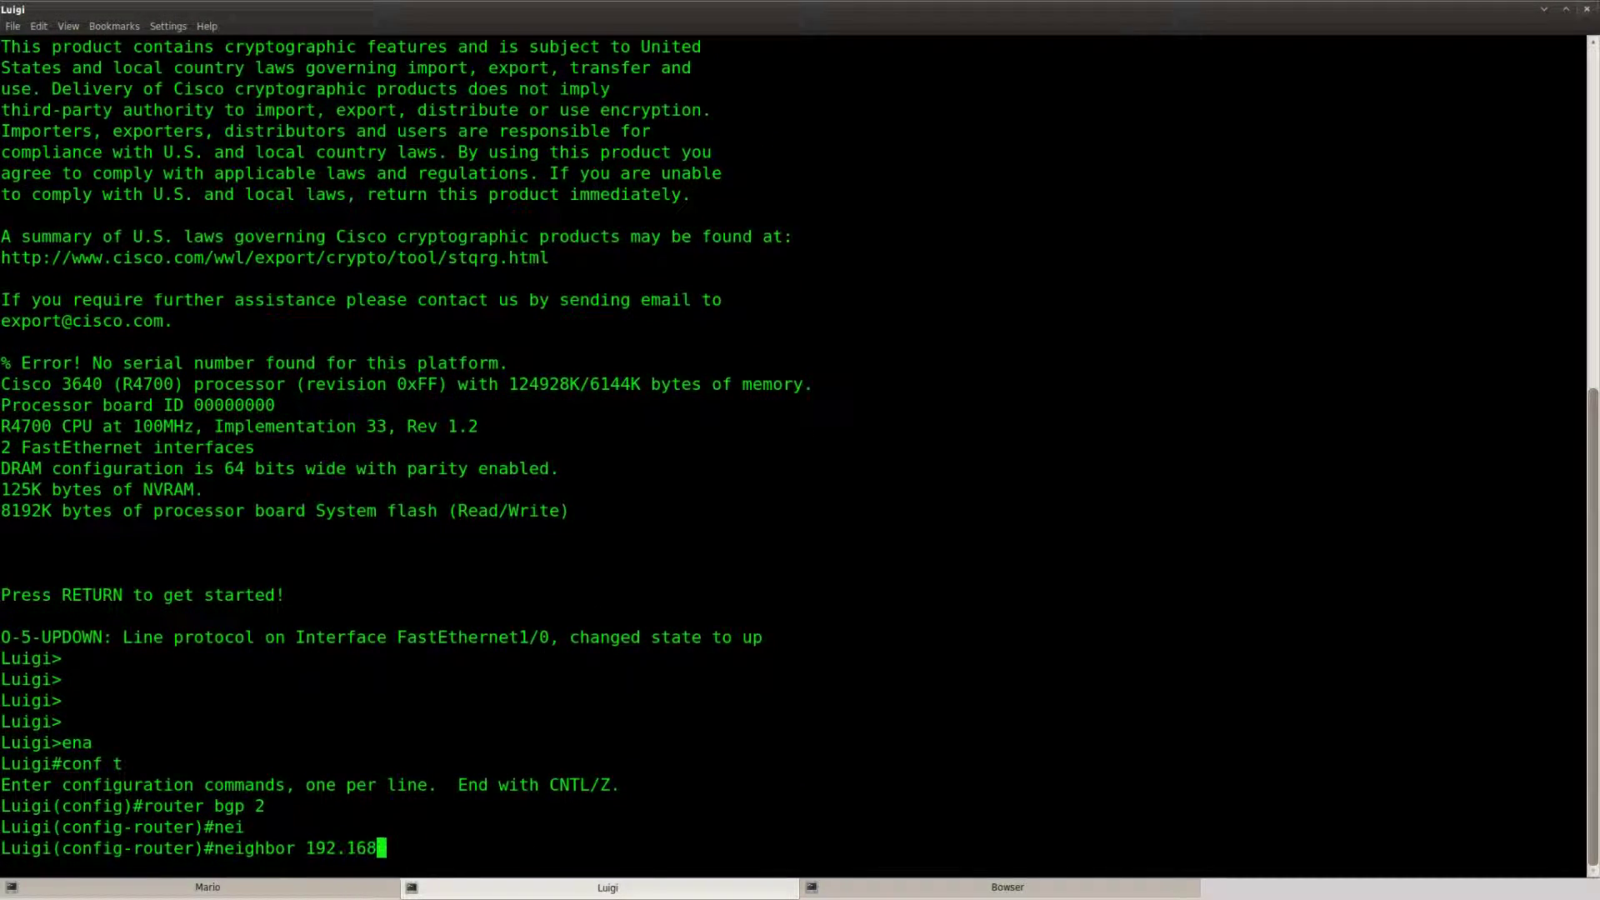
{"action": "type", "text": ".12.1 remote"}
{"action": "key", "text": "Tab"}
{"action": "type", "text": "1"}
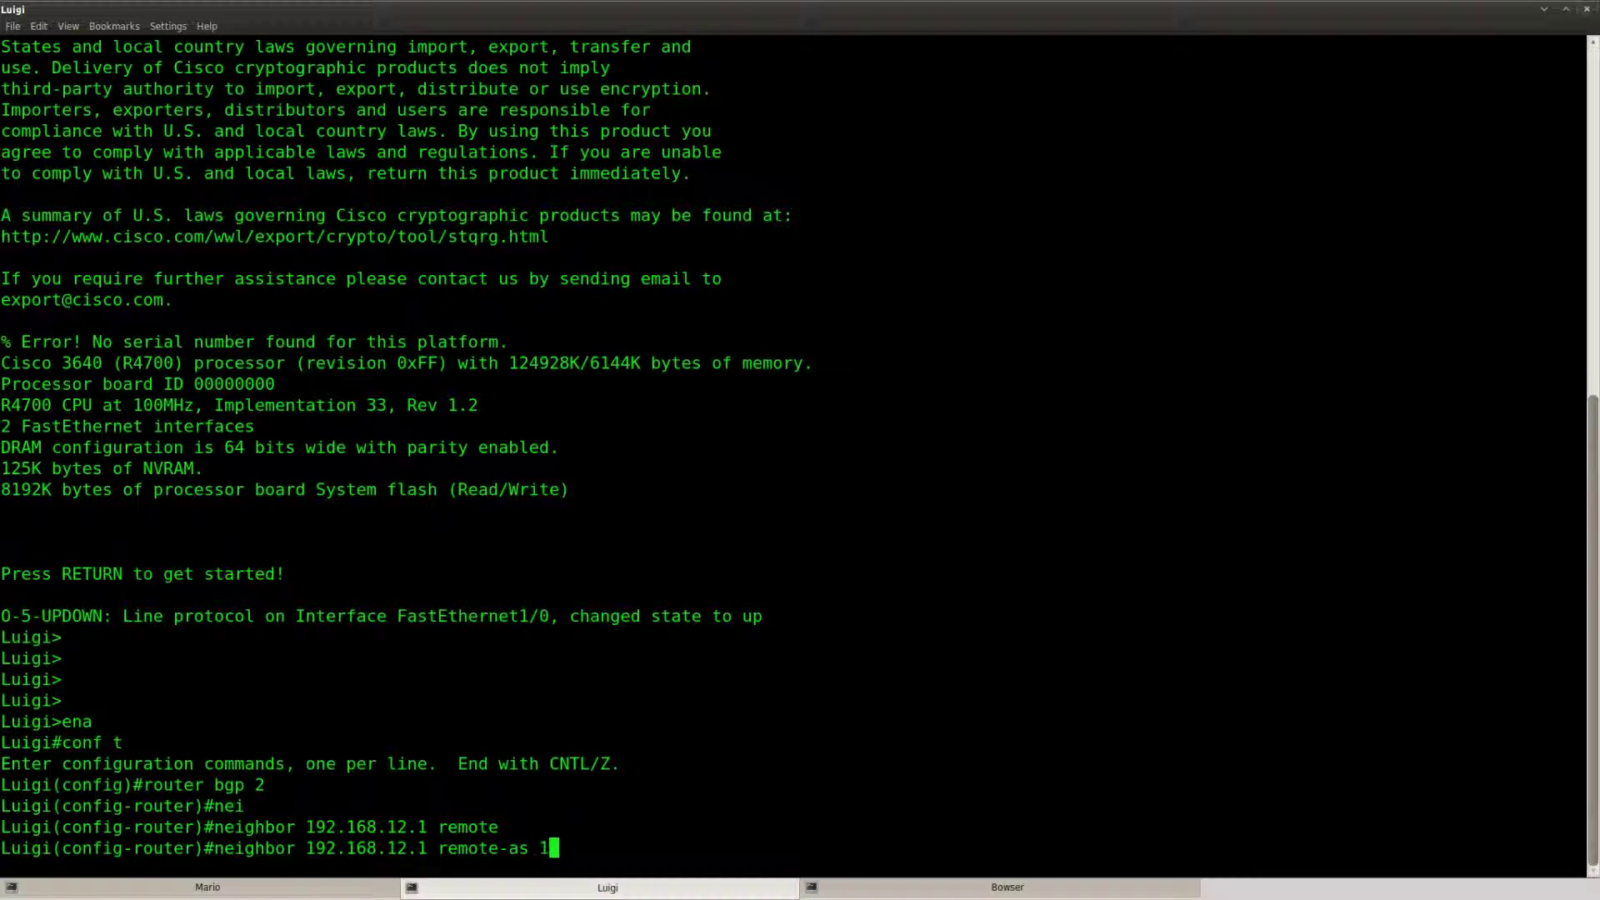
{"action": "key", "text": "Return"}
{"action": "key", "text": "Return"}
Back on Mario, leave configuration mode and enter 'show ip bgp neighbors 192.168.12.2'
{"action": "left_click", "coordinate": [250, 888]}
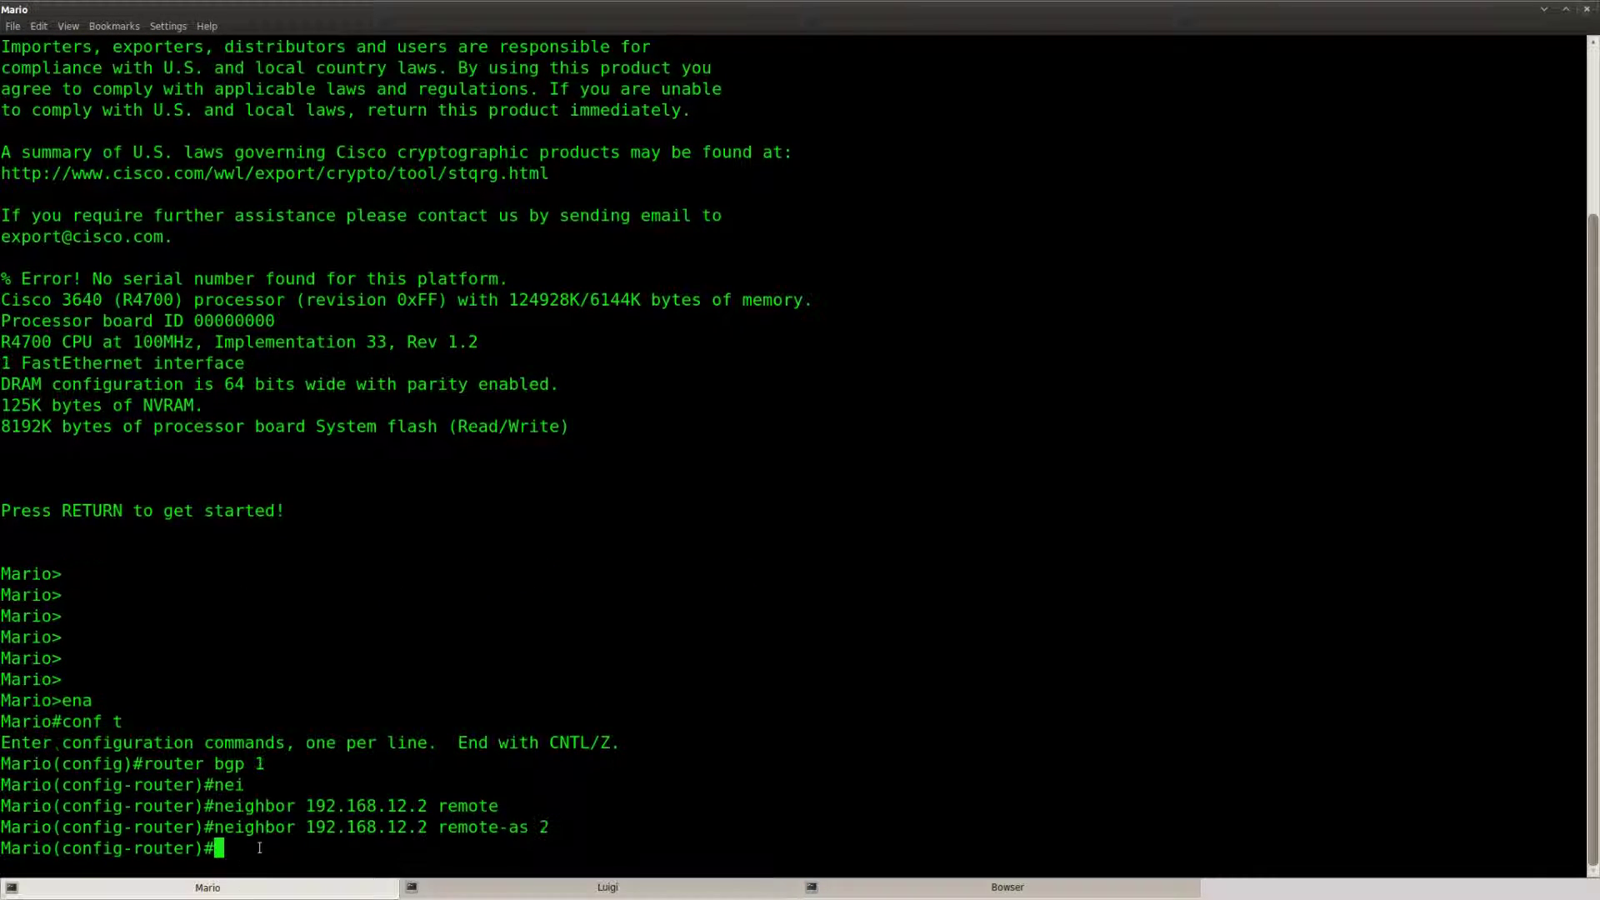
{"action": "key", "text": "Return"}
{"action": "key", "text": "Return"}
{"action": "key", "text": "ctrl+z"}
{"action": "key", "text": "Return"}
{"action": "key", "text": "Return"}
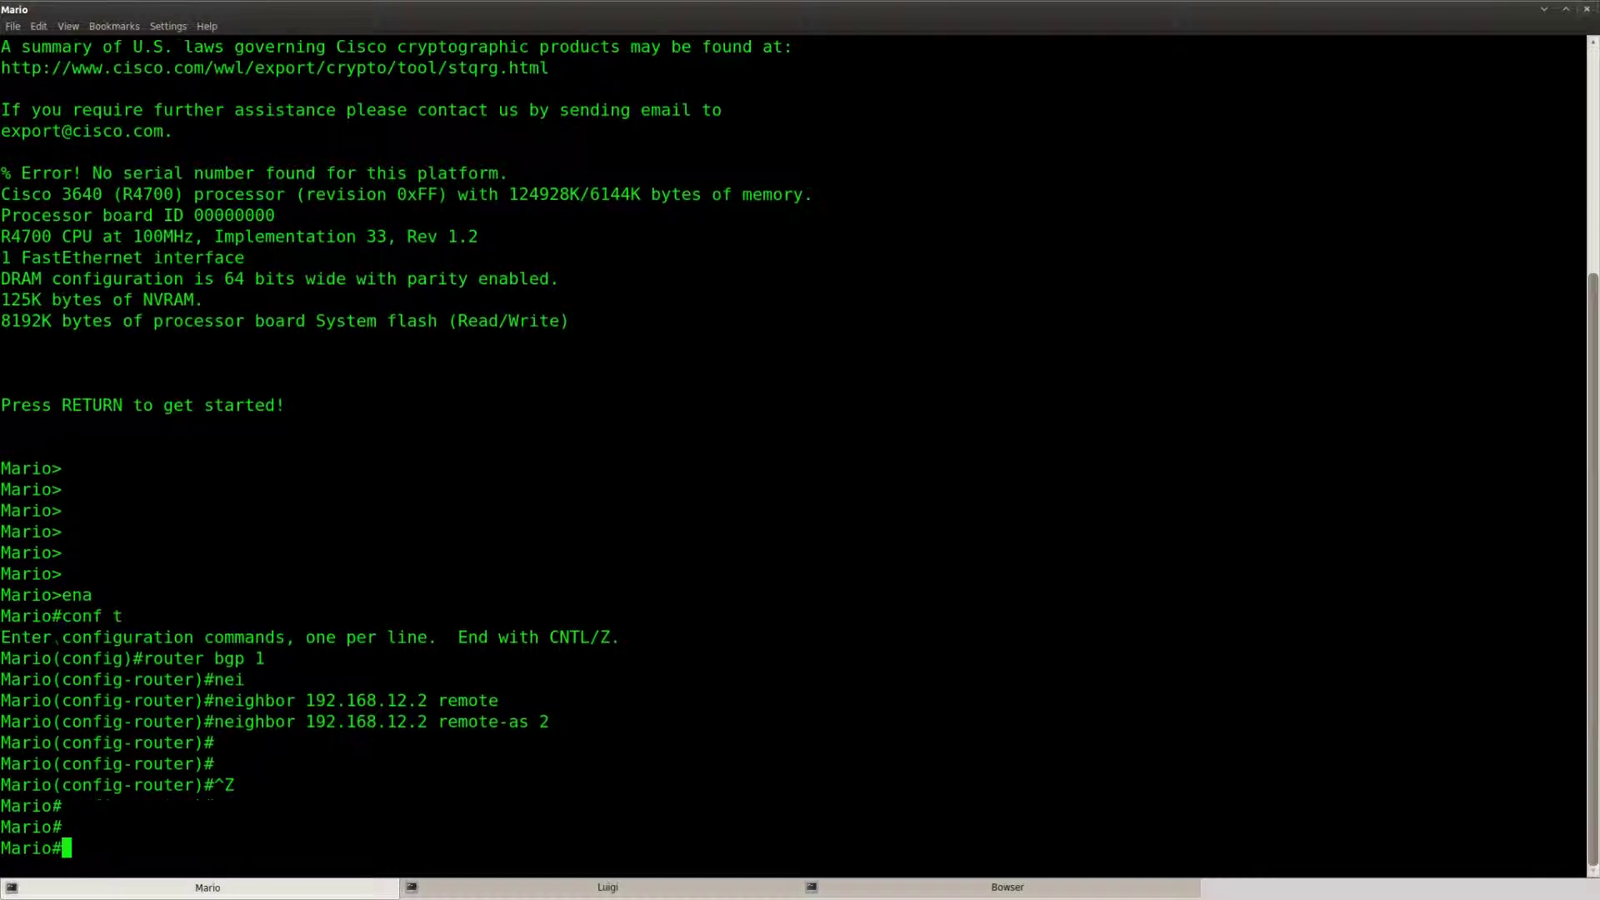
{"action": "type", "text": "sho"}
{"action": "key", "text": "Tab"}
{"action": "type", "text": "ip bgp"}
{"action": "key", "text": "Tab"}
{"action": "type", "text": "nei"}
{"action": "key", "text": "Tab"}
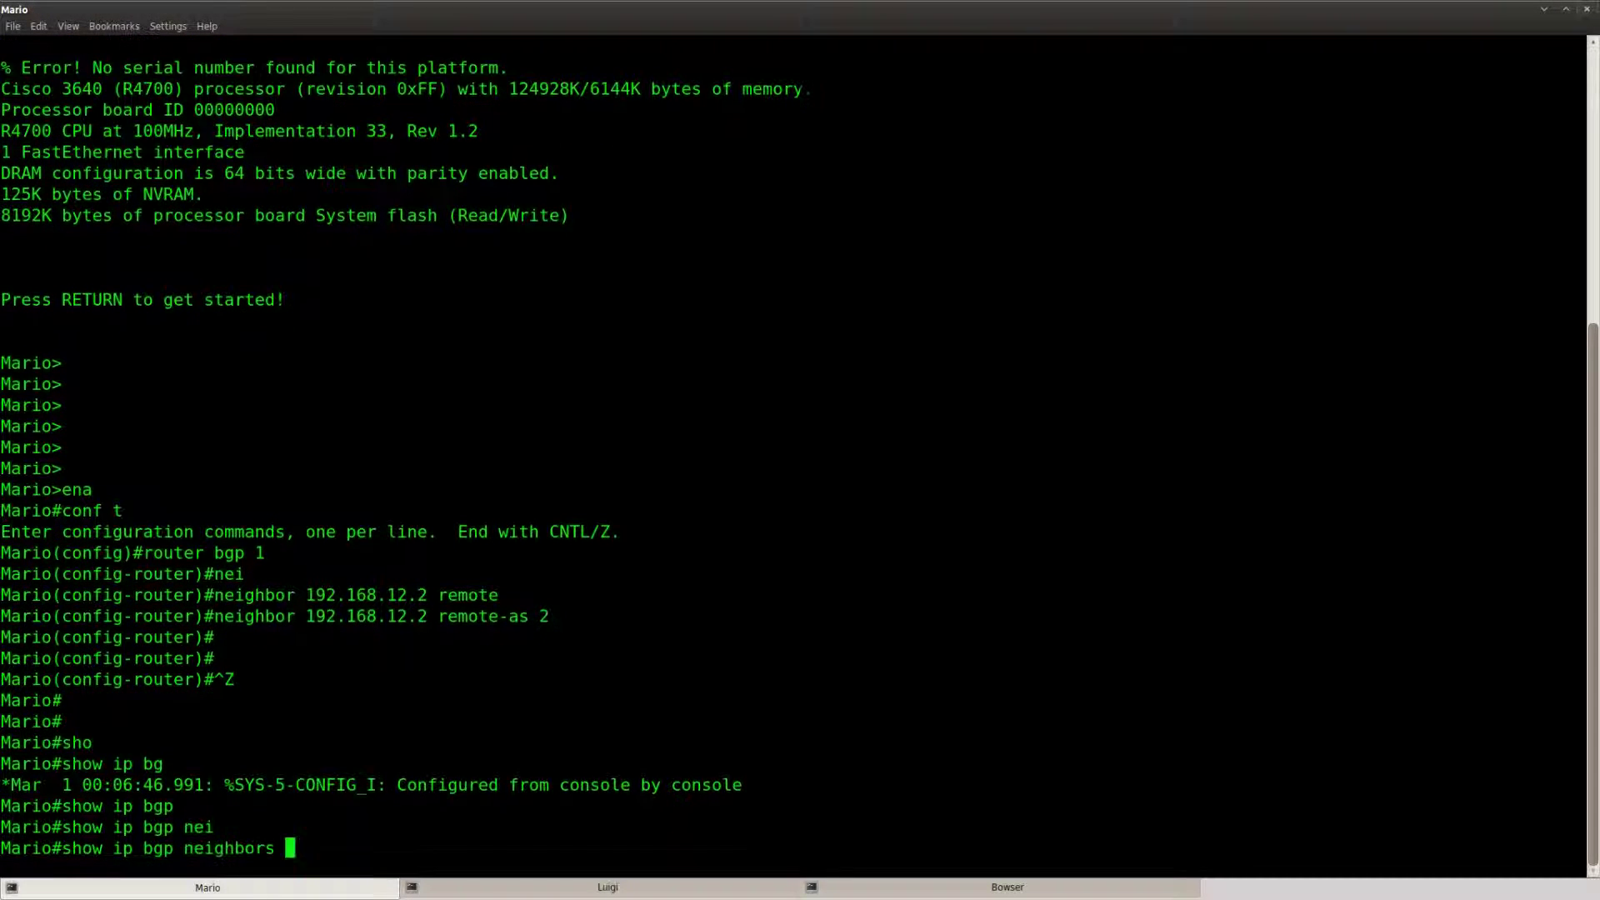
{"action": "type", "text": "192.168.12.2"}
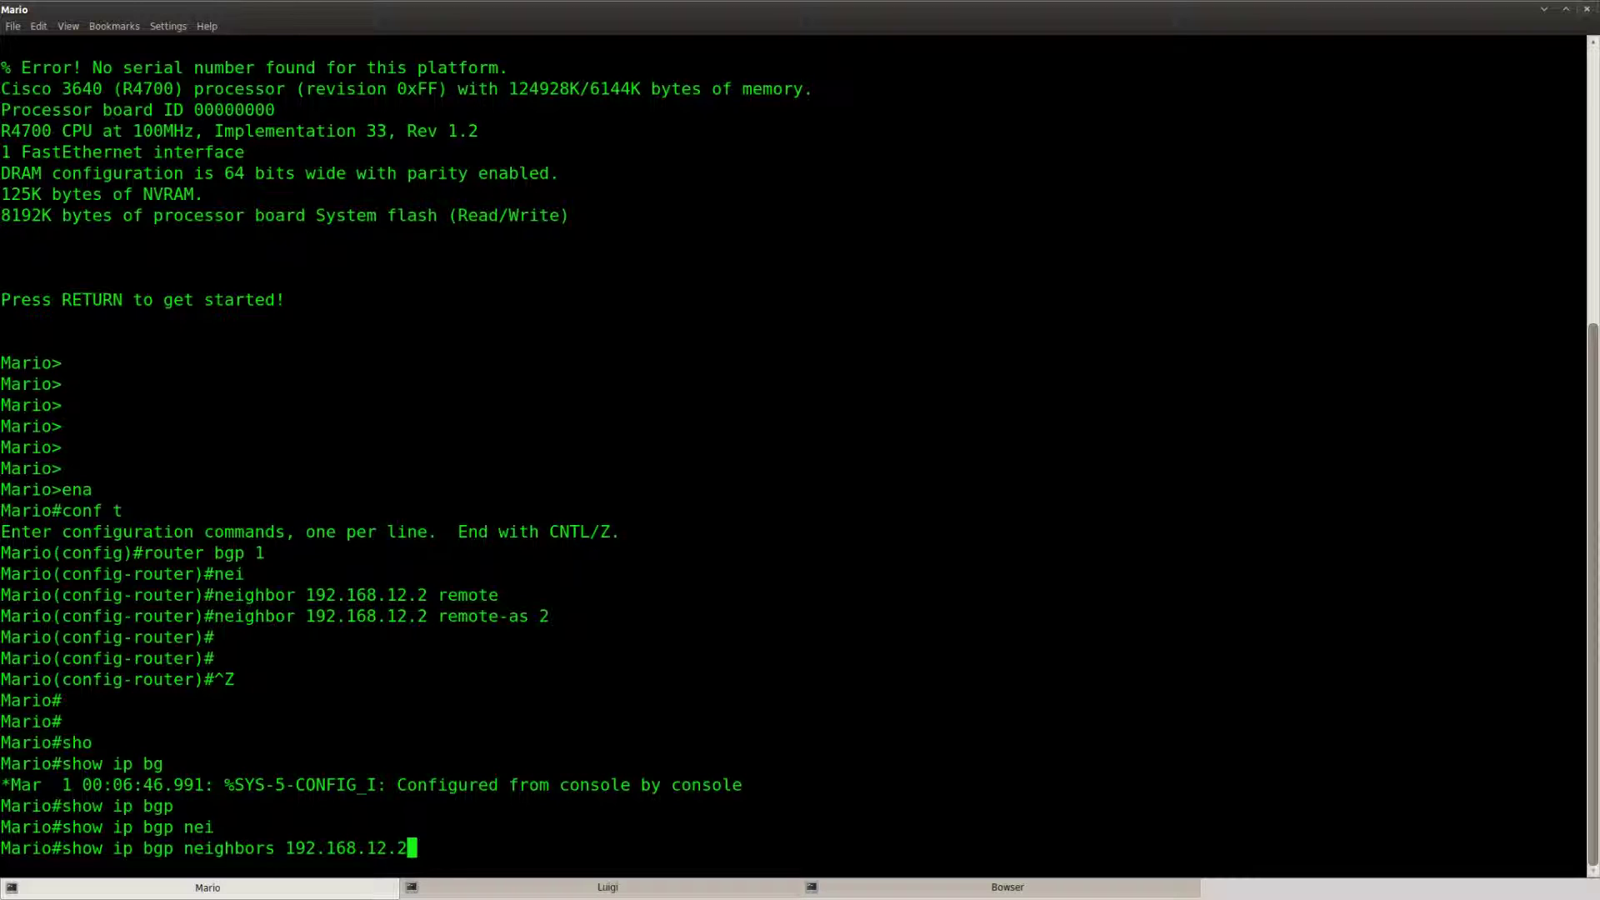
Show Mario's neighbor details, then 'show ip bgp summary' confirming 192.168.12.2 in AS 2 is Up
{"action": "key", "text": "Return"}
{"action": "key", "text": "space"}
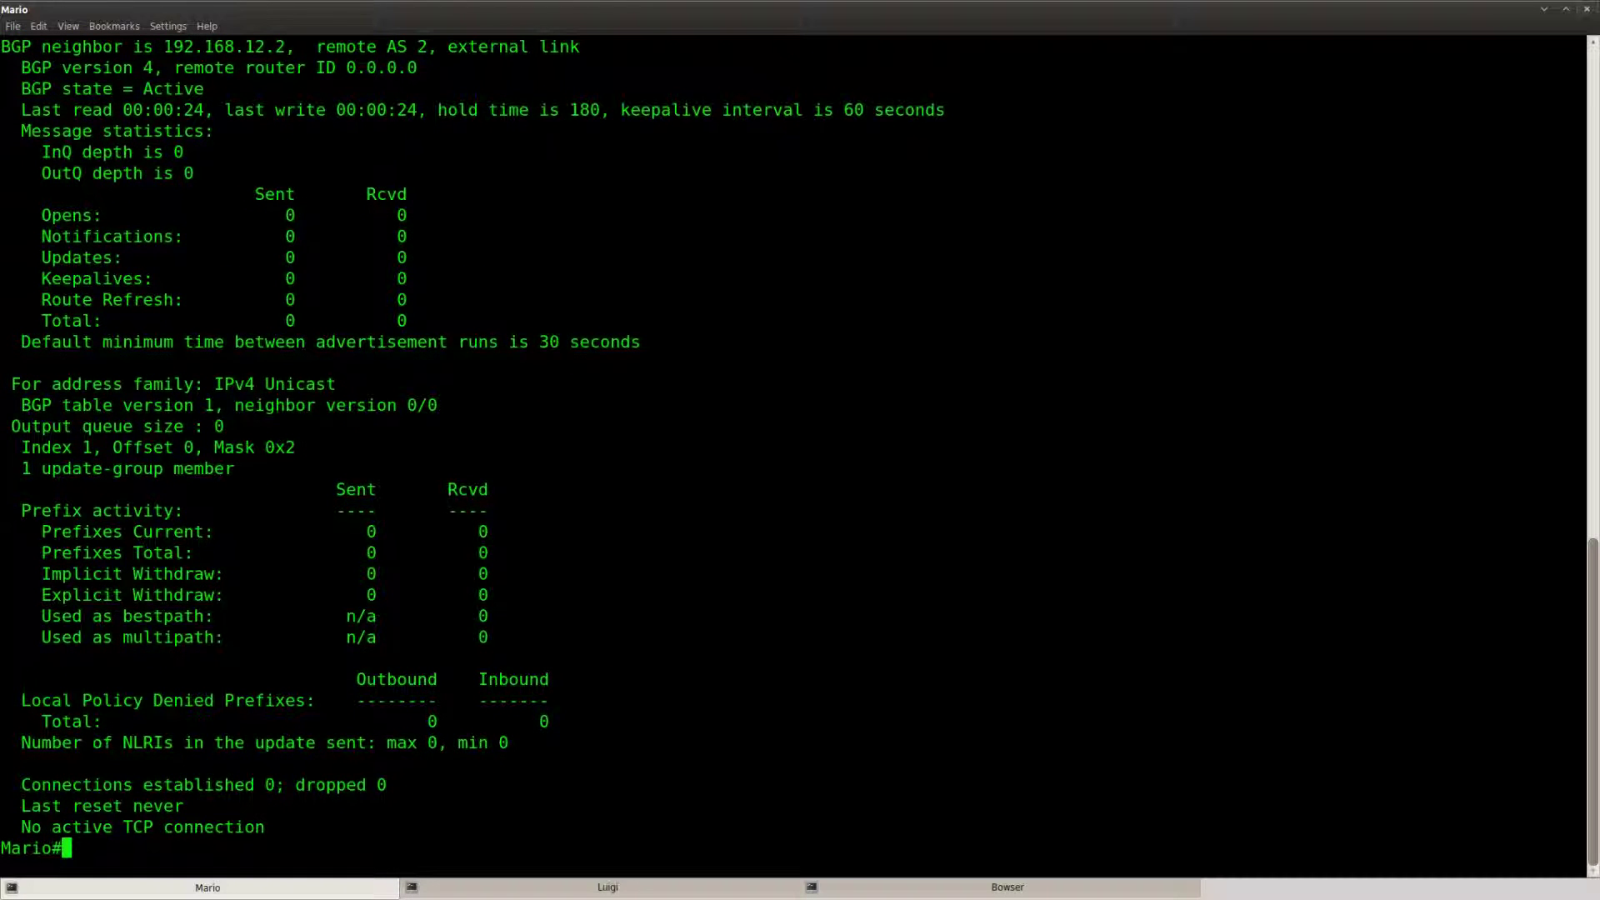
{"action": "key", "text": "Return"}
{"action": "key", "text": "Return"}
{"action": "key", "text": "Return"}
{"action": "key", "text": "Up"}
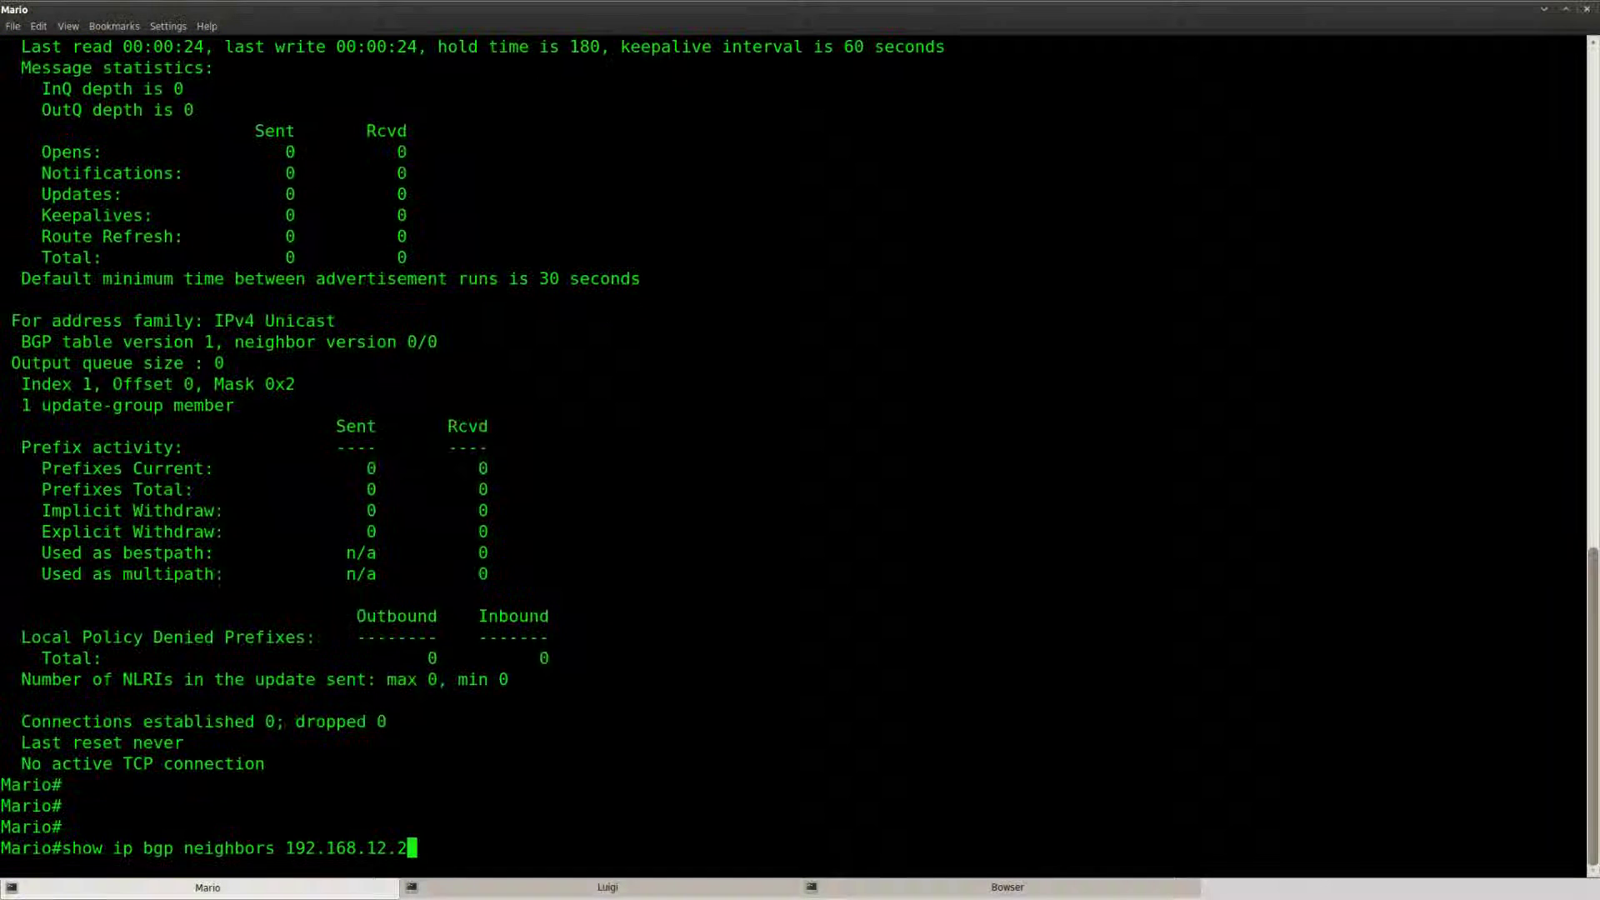
{"action": "key", "text": "BackSpace"}
{"action": "key", "text": "BackSpace"}
{"action": "key", "text": "BackSpace"}
{"action": "key", "text": "BackSpace"}
{"action": "key", "text": "BackSpace"}
{"action": "key", "text": "BackSpace"}
{"action": "key", "text": "BackSpace"}
{"action": "key", "text": "BackSpace"}
{"action": "key", "text": "BackSpace"}
{"action": "key", "text": "BackSpace"}
{"action": "key", "text": "BackSpace"}
{"action": "key", "text": "BackSpace"}
{"action": "key", "text": "BackSpace"}
{"action": "key", "text": "BackSpace"}
{"action": "key", "text": "BackSpace"}
{"action": "key", "text": "BackSpace"}
{"action": "key", "text": "BackSpace"}
{"action": "key", "text": "BackSpace"}
{"action": "key", "text": "BackSpace"}
{"action": "key", "text": "BackSpace"}
{"action": "key", "text": "BackSpace"}
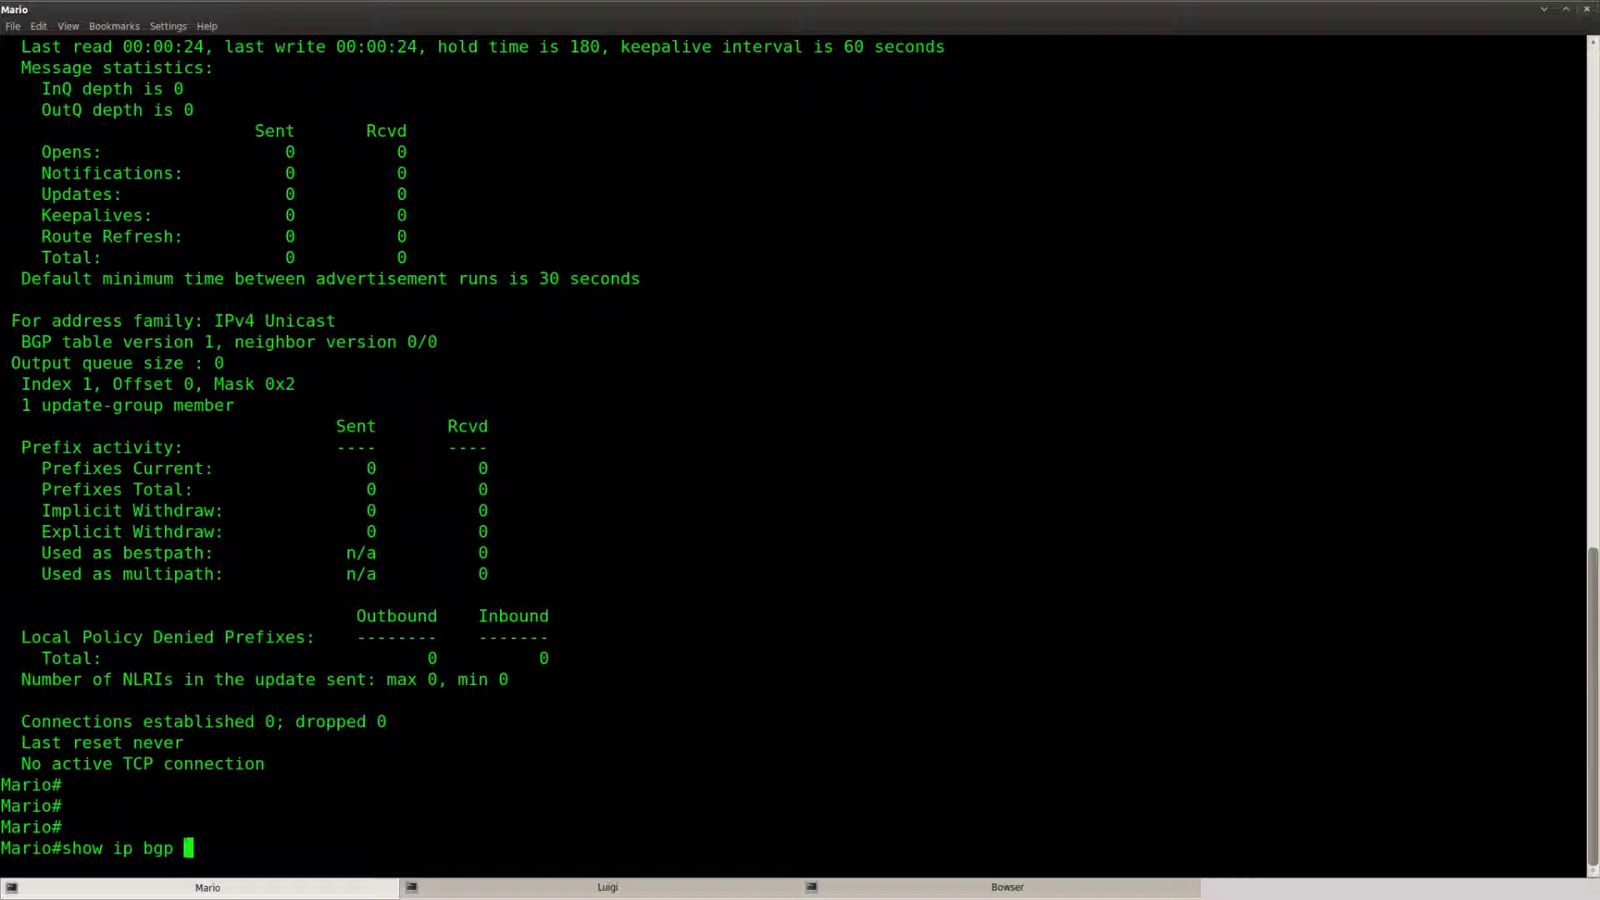
{"action": "type", "text": "summ"}
{"action": "key", "text": "Return"}
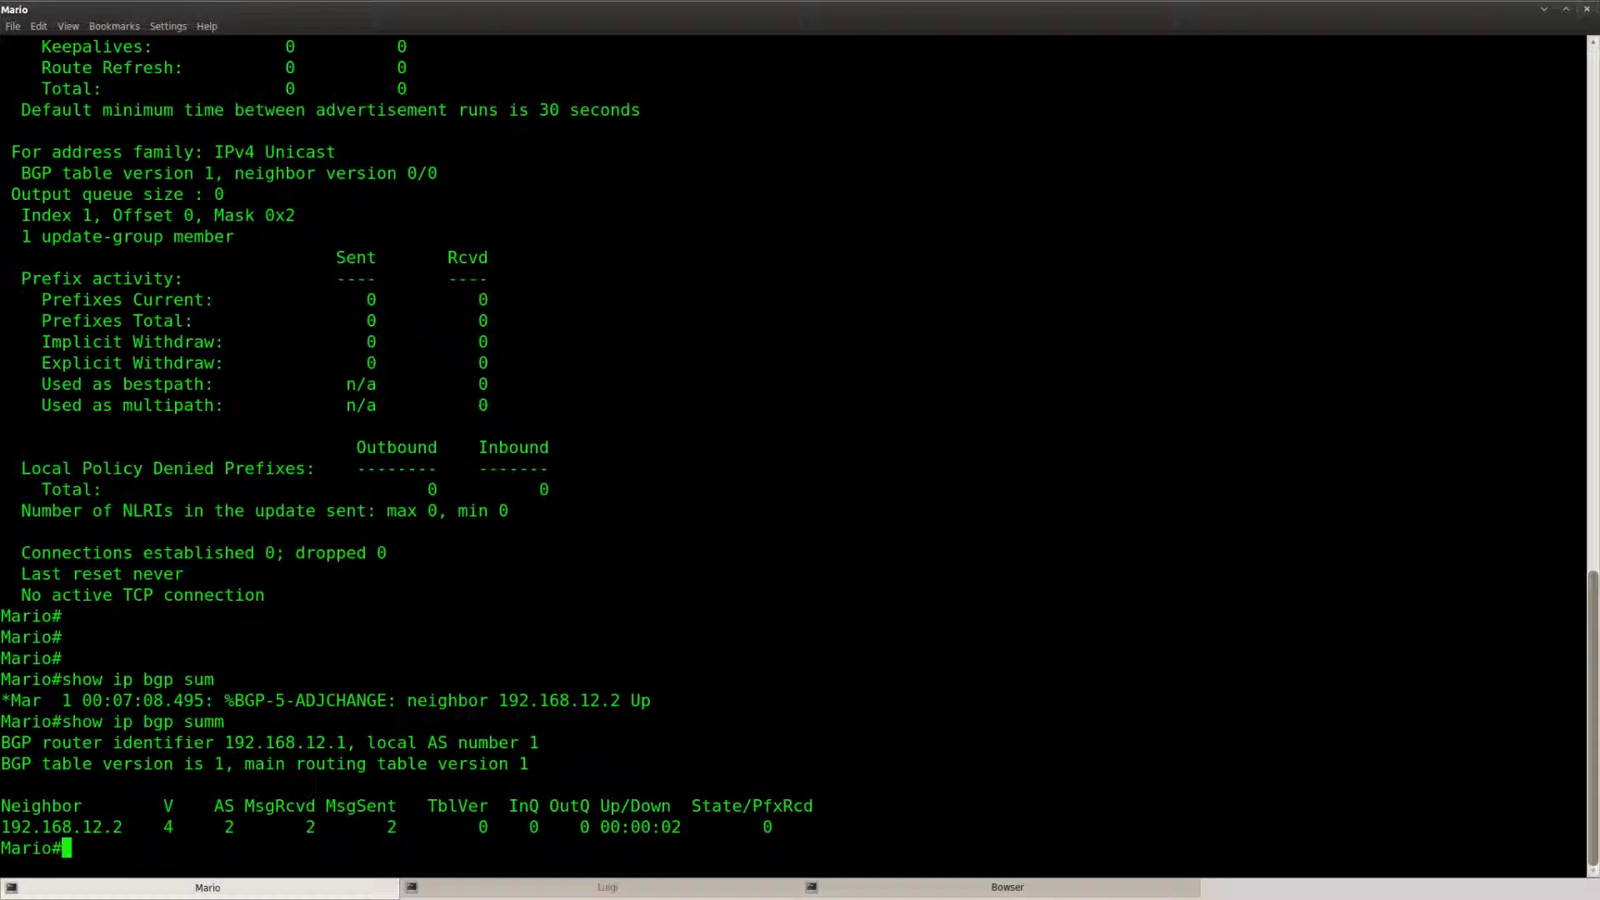
{"action": "left_click_drag", "start_coordinate": [660, 700], "coordinate": [9, 700]}
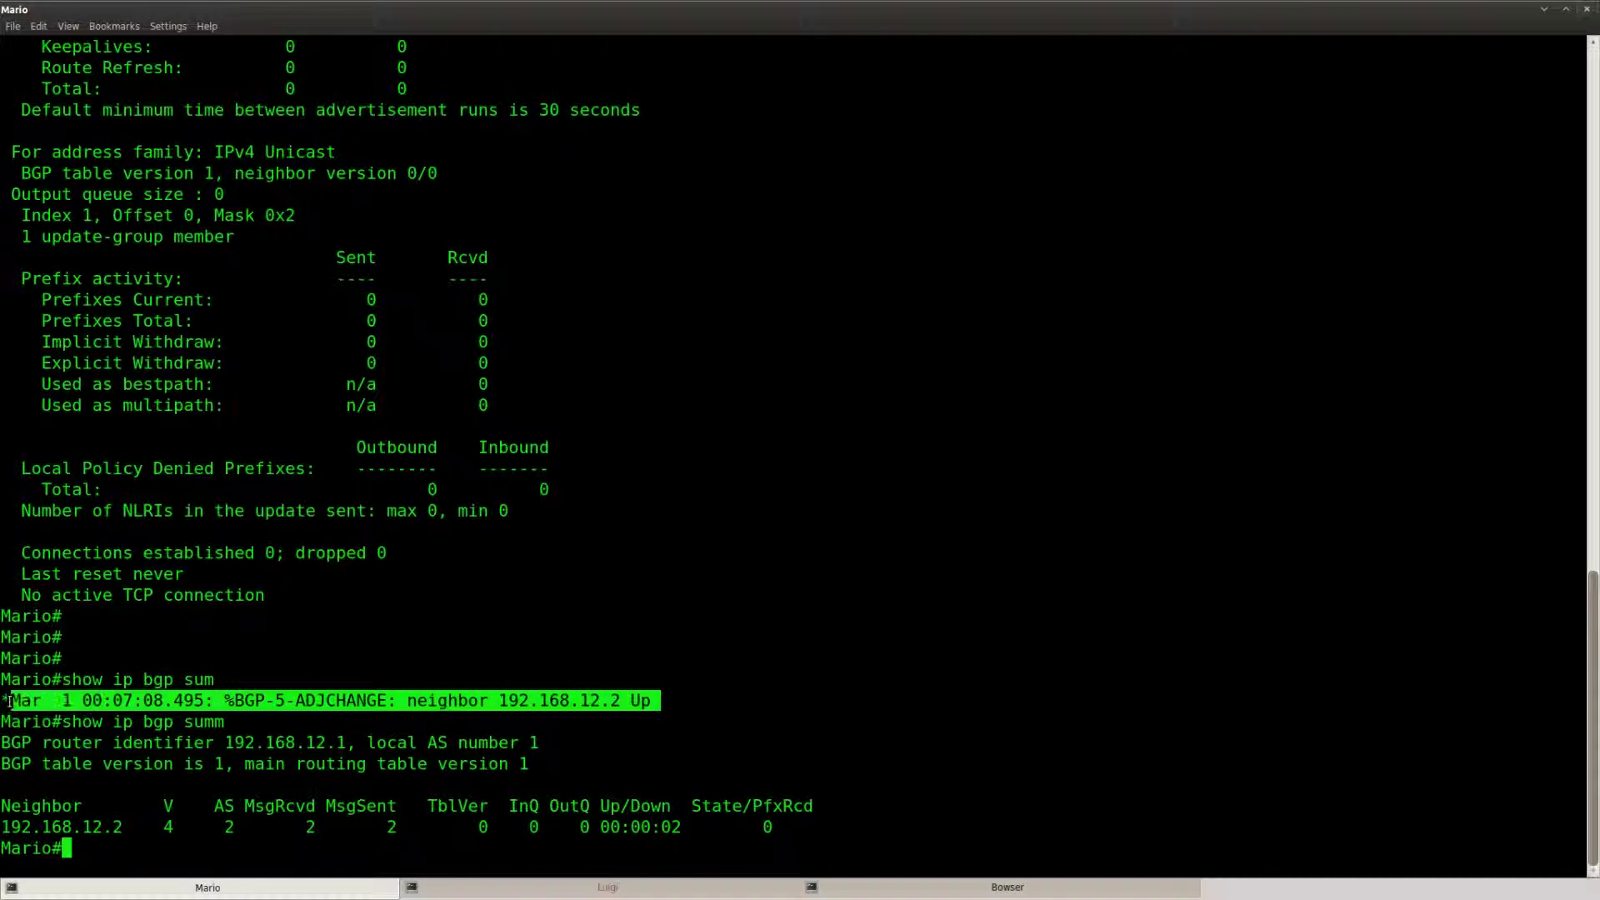
Rerun 'show ip bgp neighbors 192.168.12.2' on Mario and page through the output
{"action": "key", "text": "Up"}
{"action": "key", "text": "Up"}
{"action": "key", "text": "Up"}
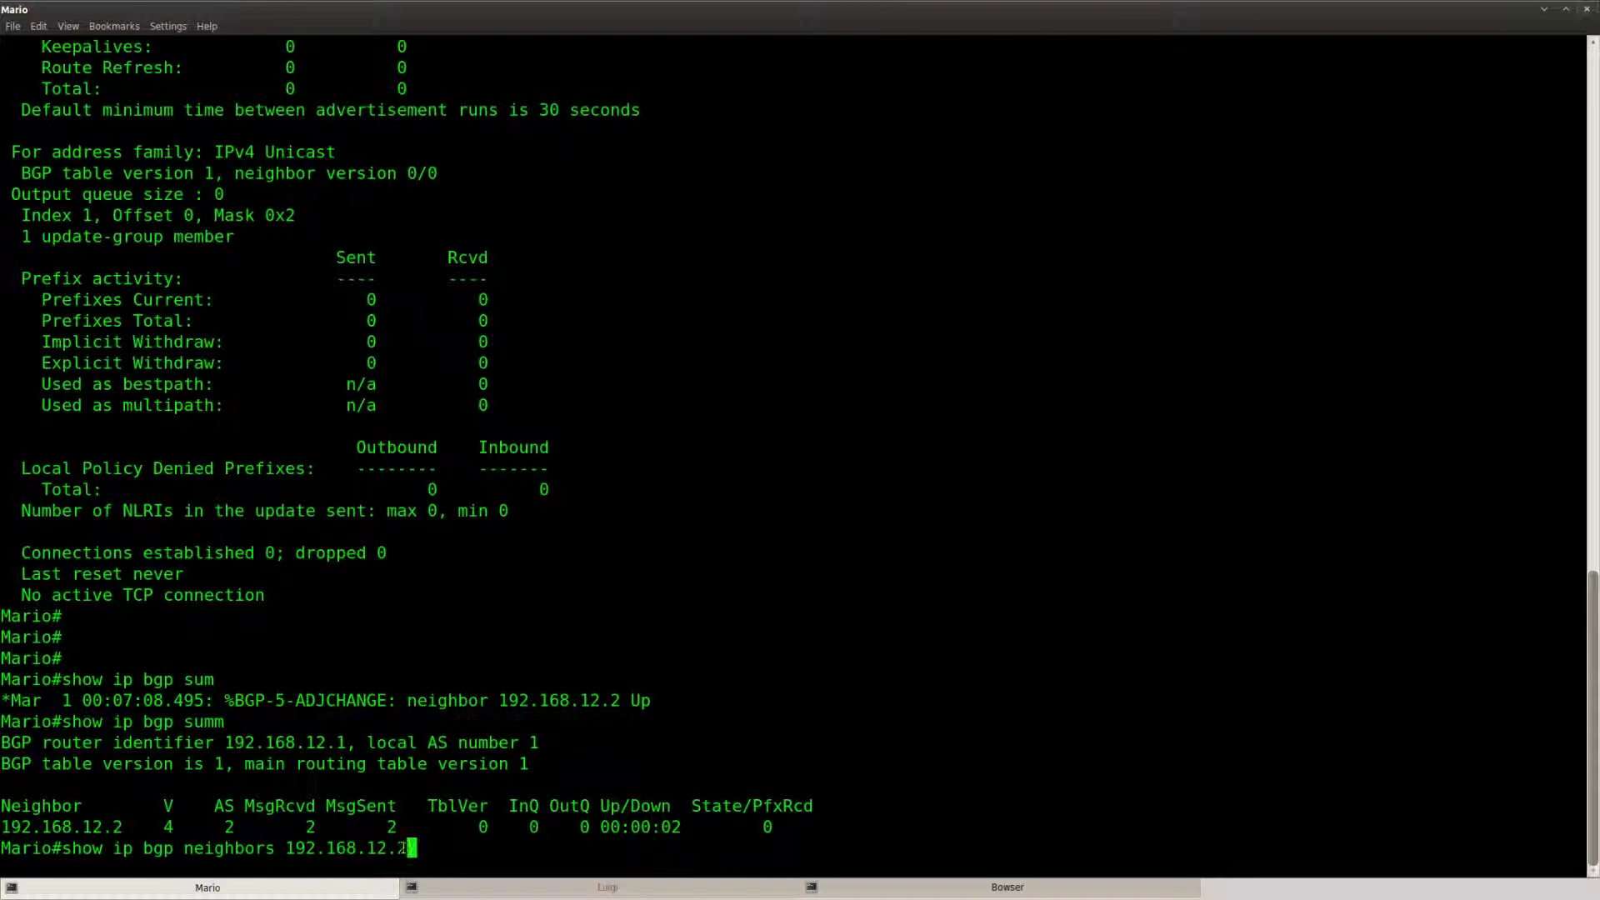
{"action": "left_click_drag", "start_coordinate": [411, 849], "coordinate": [285, 850]}
{"action": "left_click", "coordinate": [449, 859]}
{"action": "key", "text": "Return"}
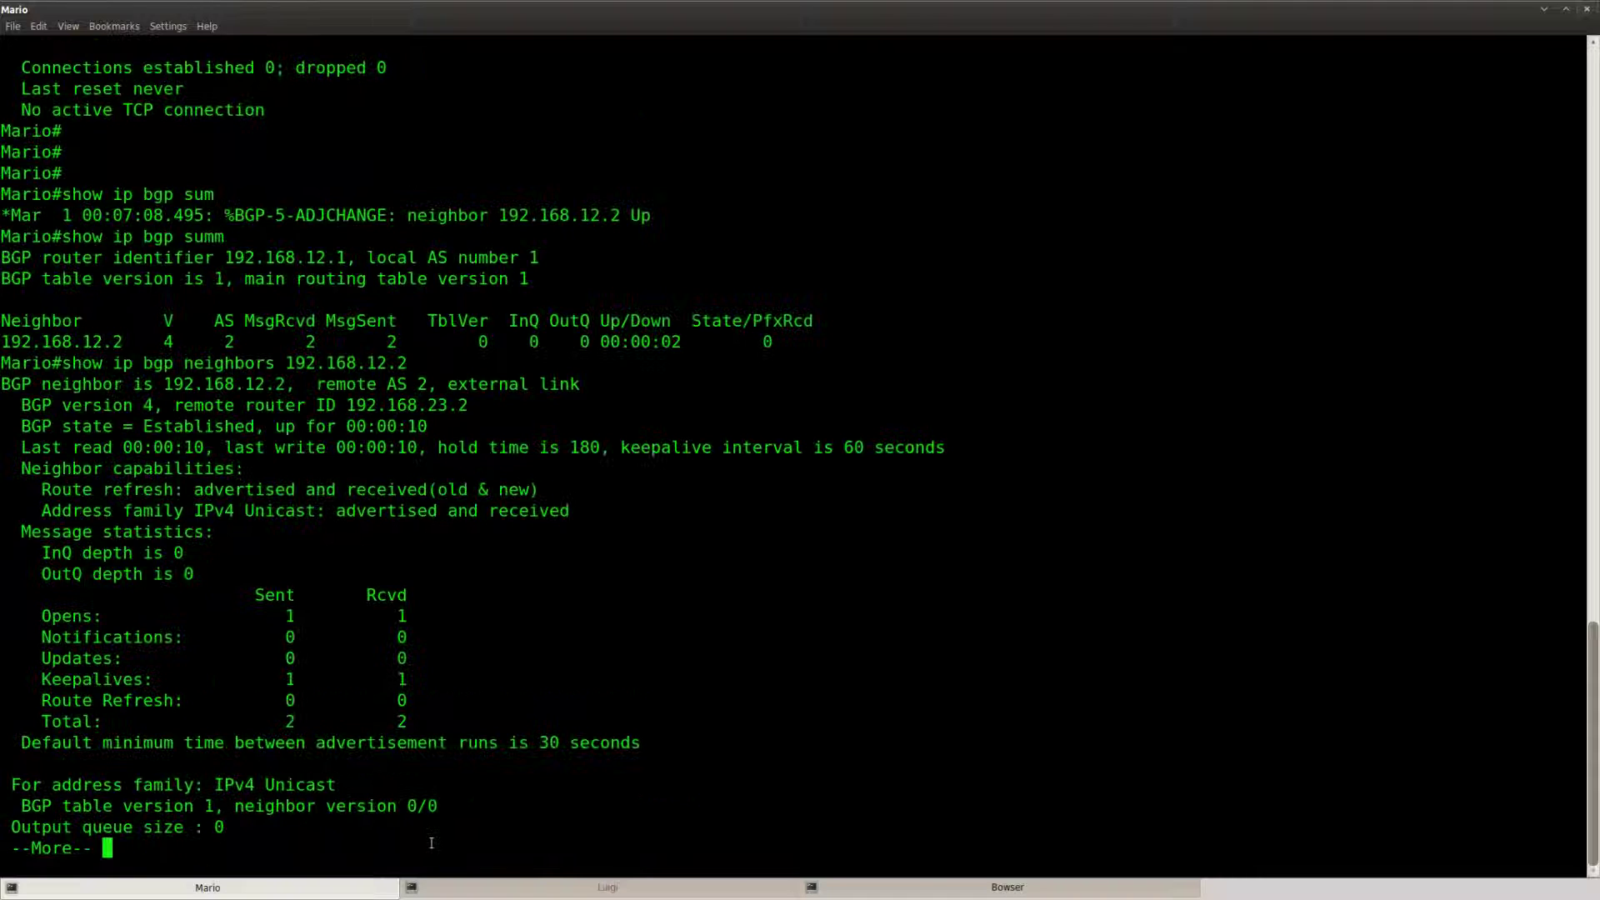
{"action": "key", "text": "space"}
{"action": "key", "text": "space"}
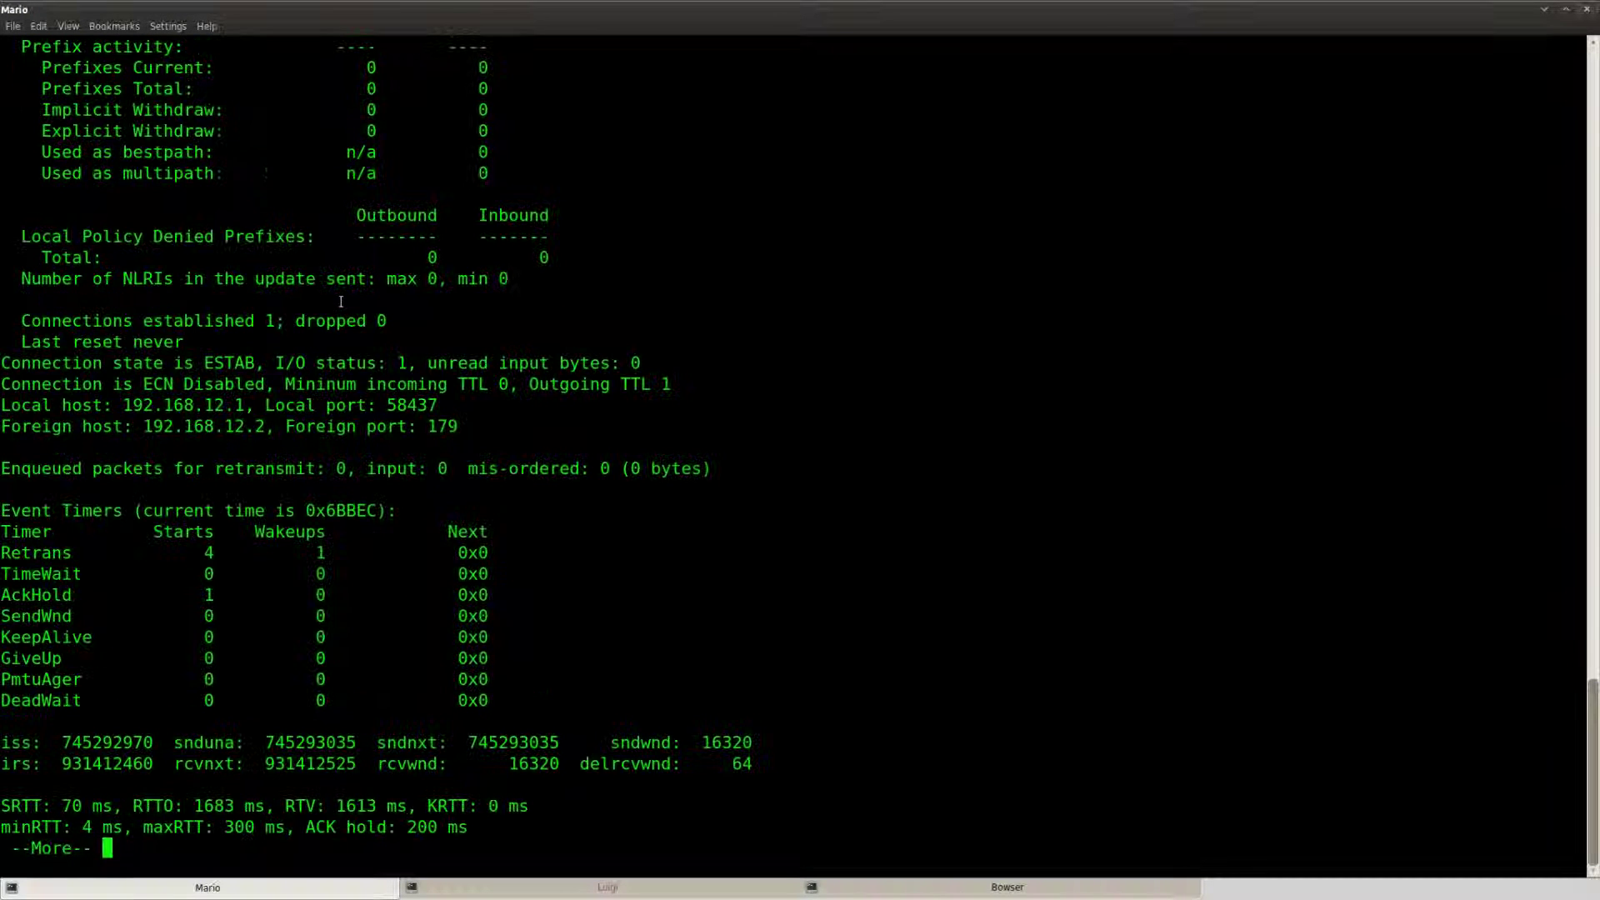
{"action": "scroll", "coordinate": [400, 406], "scroll_direction": "up", "scroll_amount": 2}
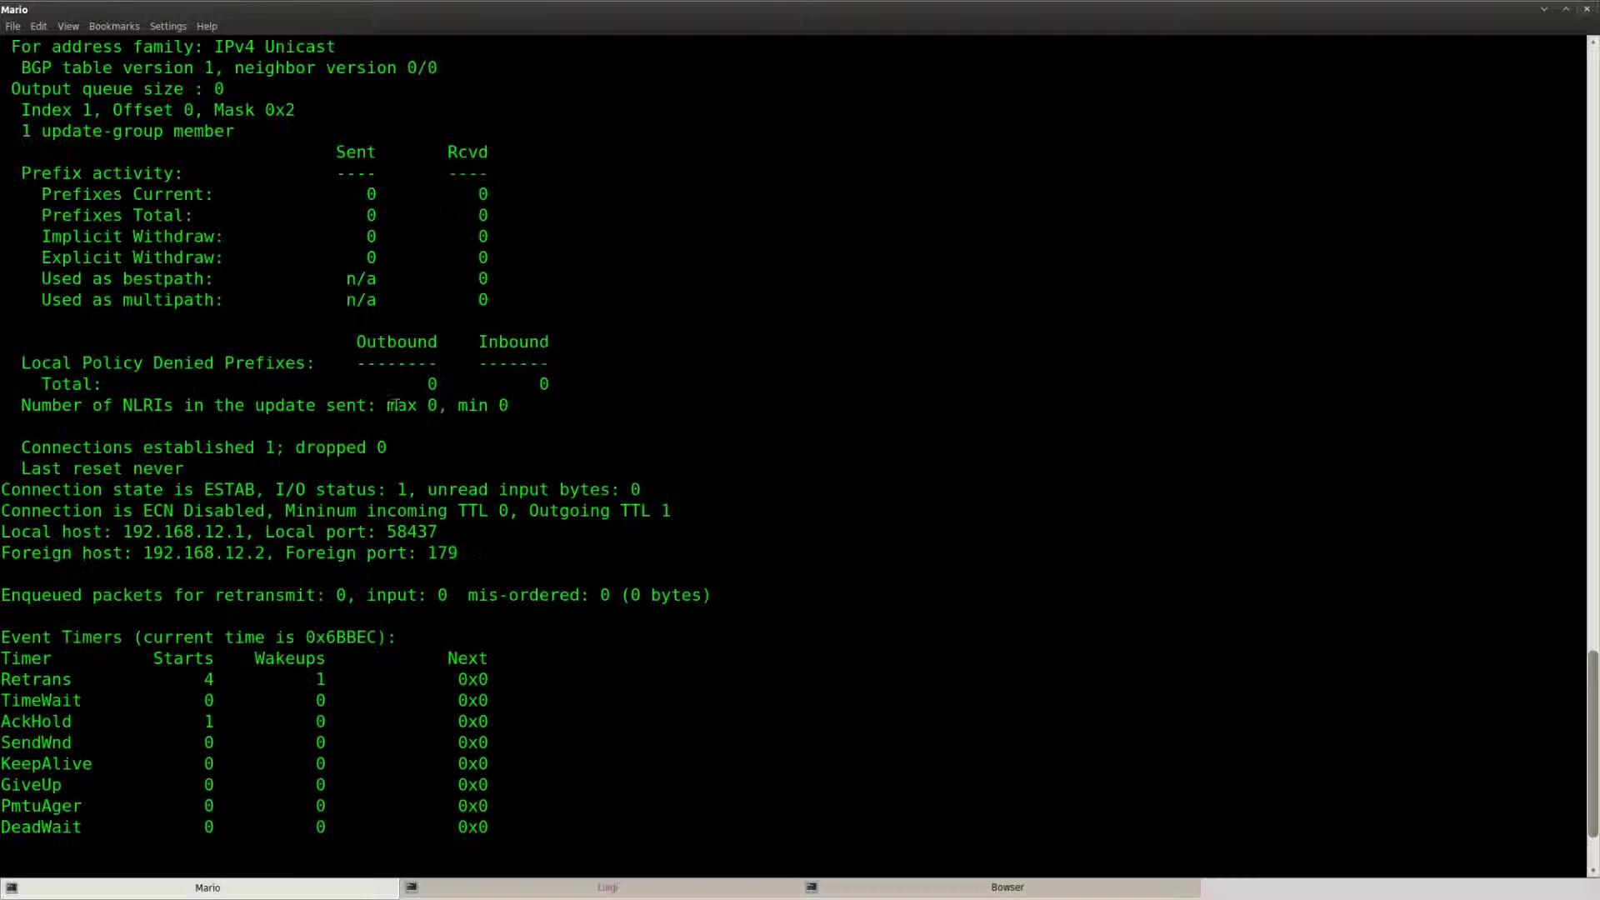
Highlight the connection line reporting minimum incoming TTL 0 and outgoing TTL 1
{"action": "left_click_drag", "start_coordinate": [3, 510], "coordinate": [672, 511]}
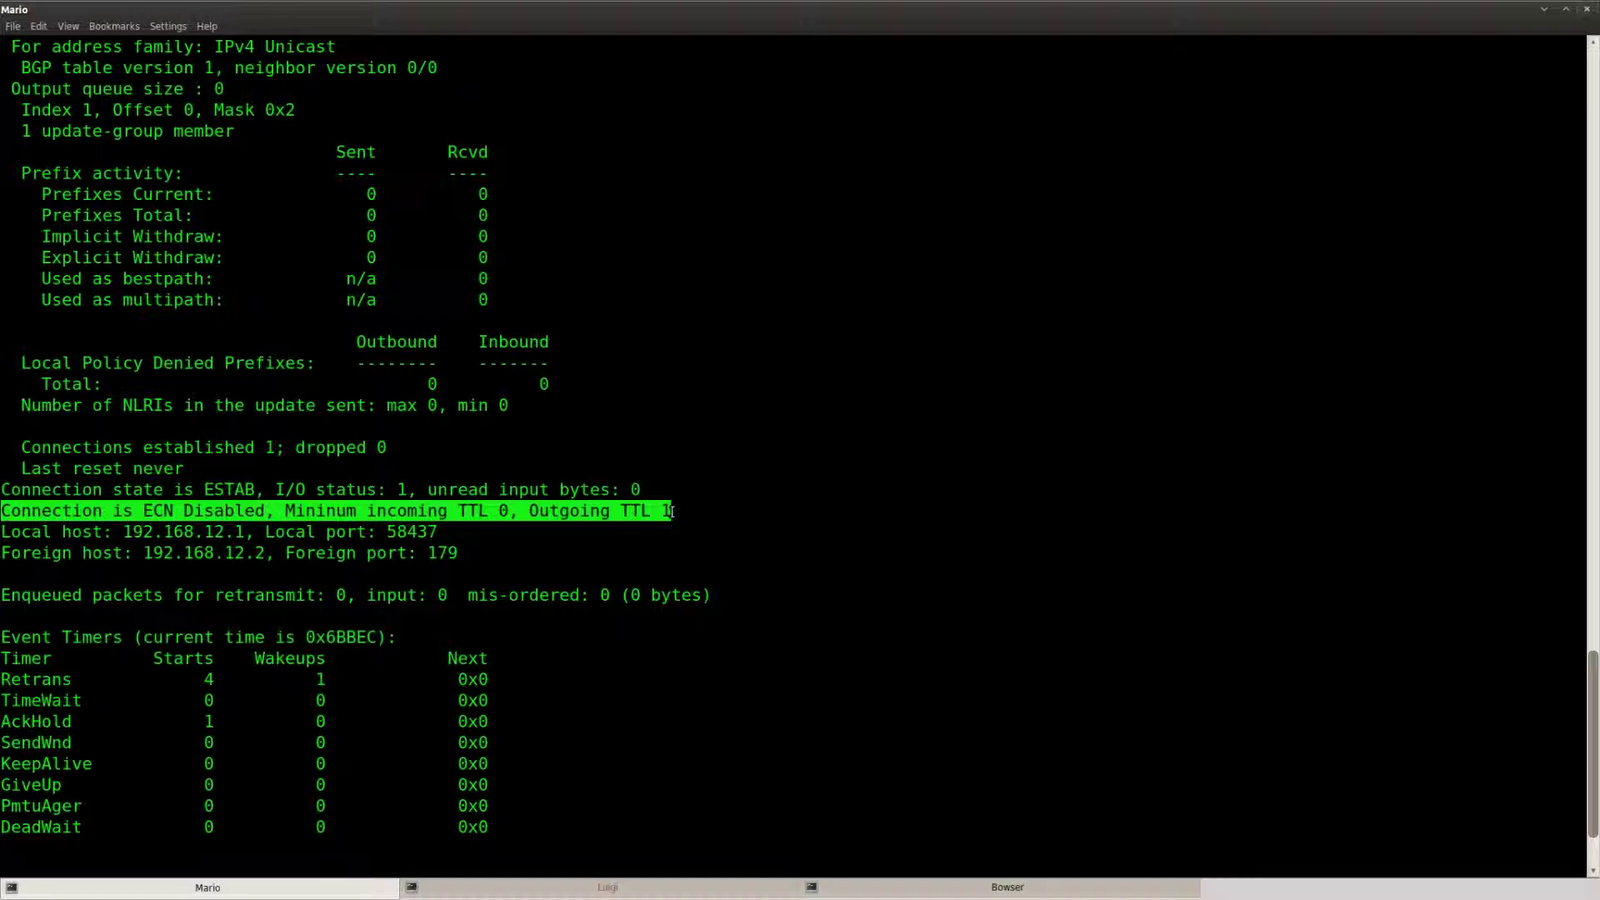
{"action": "left_click", "coordinate": [337, 544]}
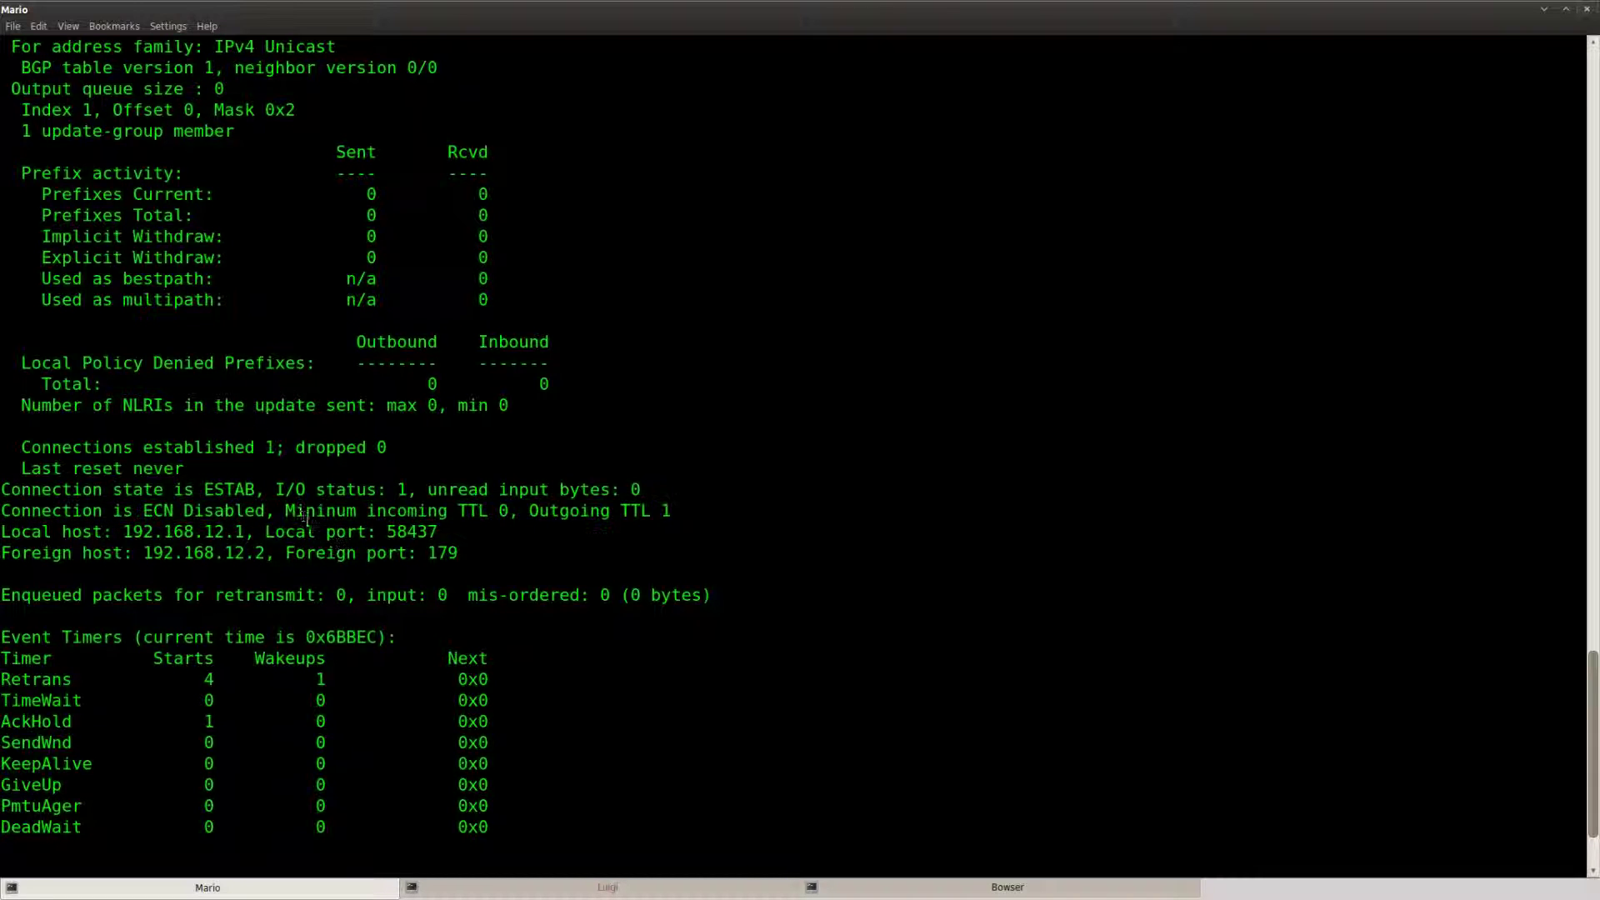
{"action": "left_click_drag", "start_coordinate": [285, 510], "coordinate": [360, 510]}
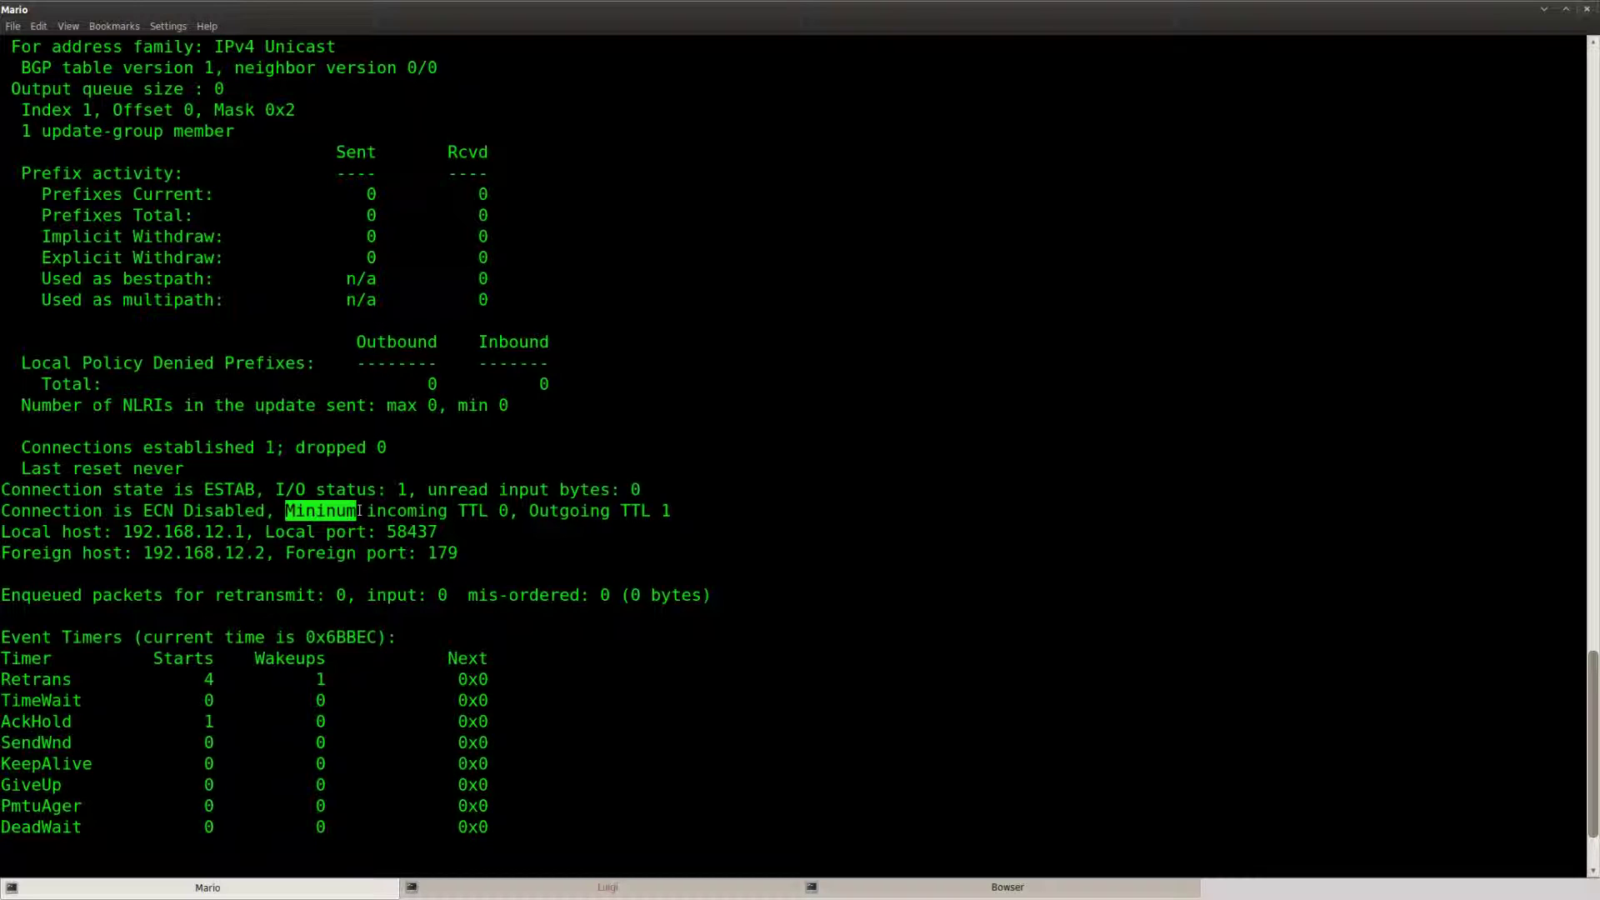
{"action": "left_click", "coordinate": [360, 510]}
{"action": "left_click_drag", "start_coordinate": [285, 510], "coordinate": [367, 510]}
{"action": "left_click_drag", "start_coordinate": [513, 512], "coordinate": [385, 510]}
{"action": "left_click", "coordinate": [607, 523]}
{"action": "left_click_drag", "start_coordinate": [530, 511], "coordinate": [672, 510]}
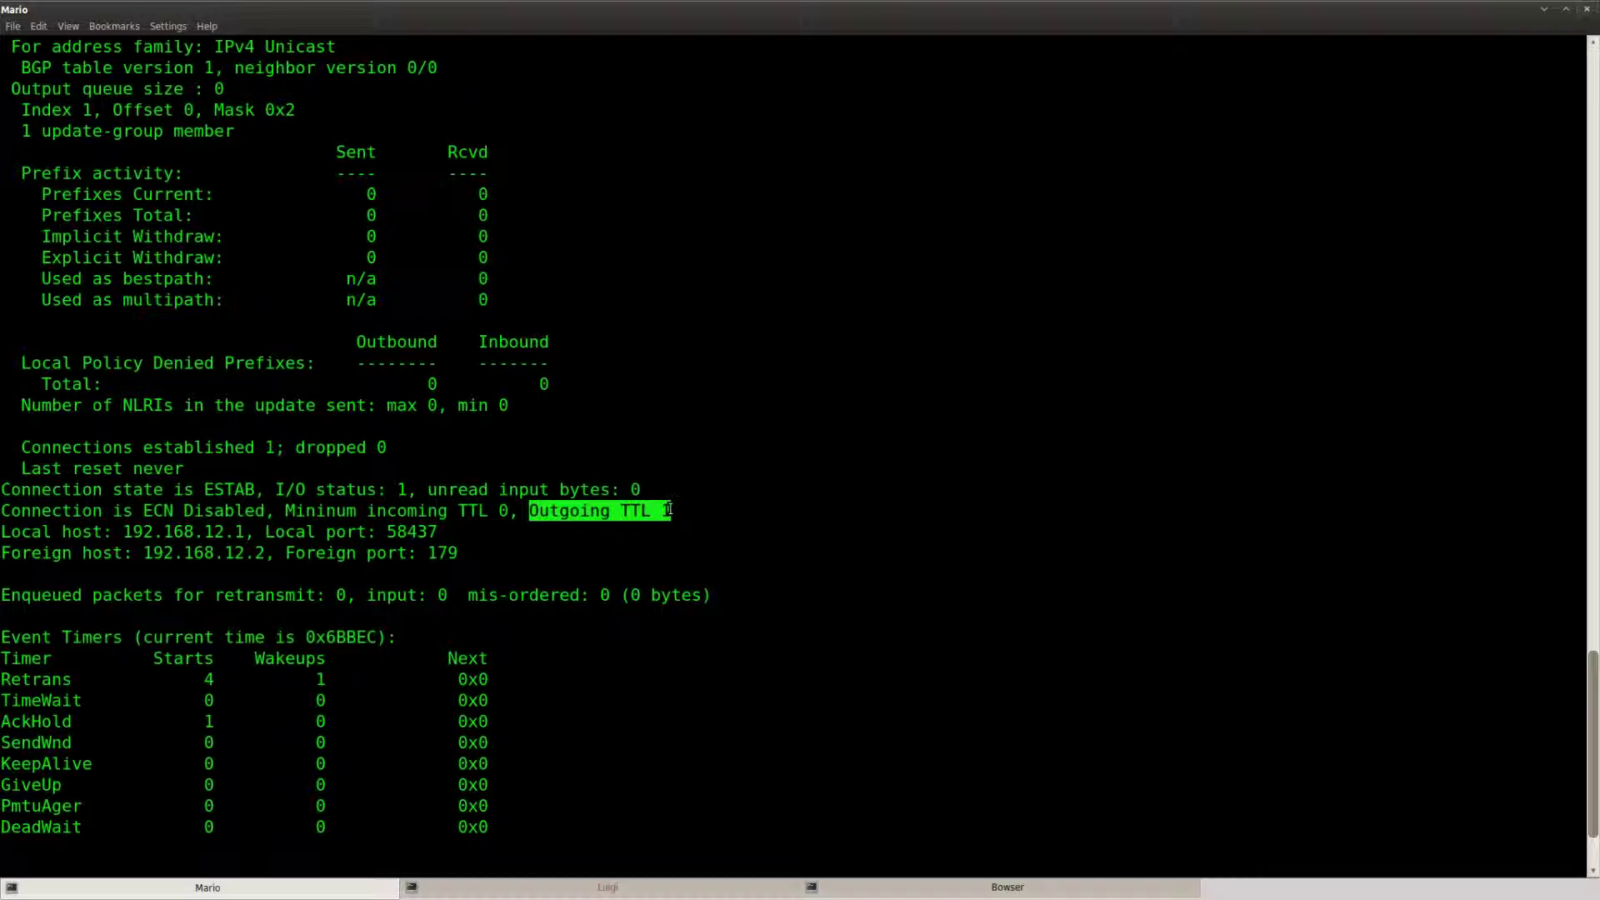
{"action": "left_click", "coordinate": [655, 620]}
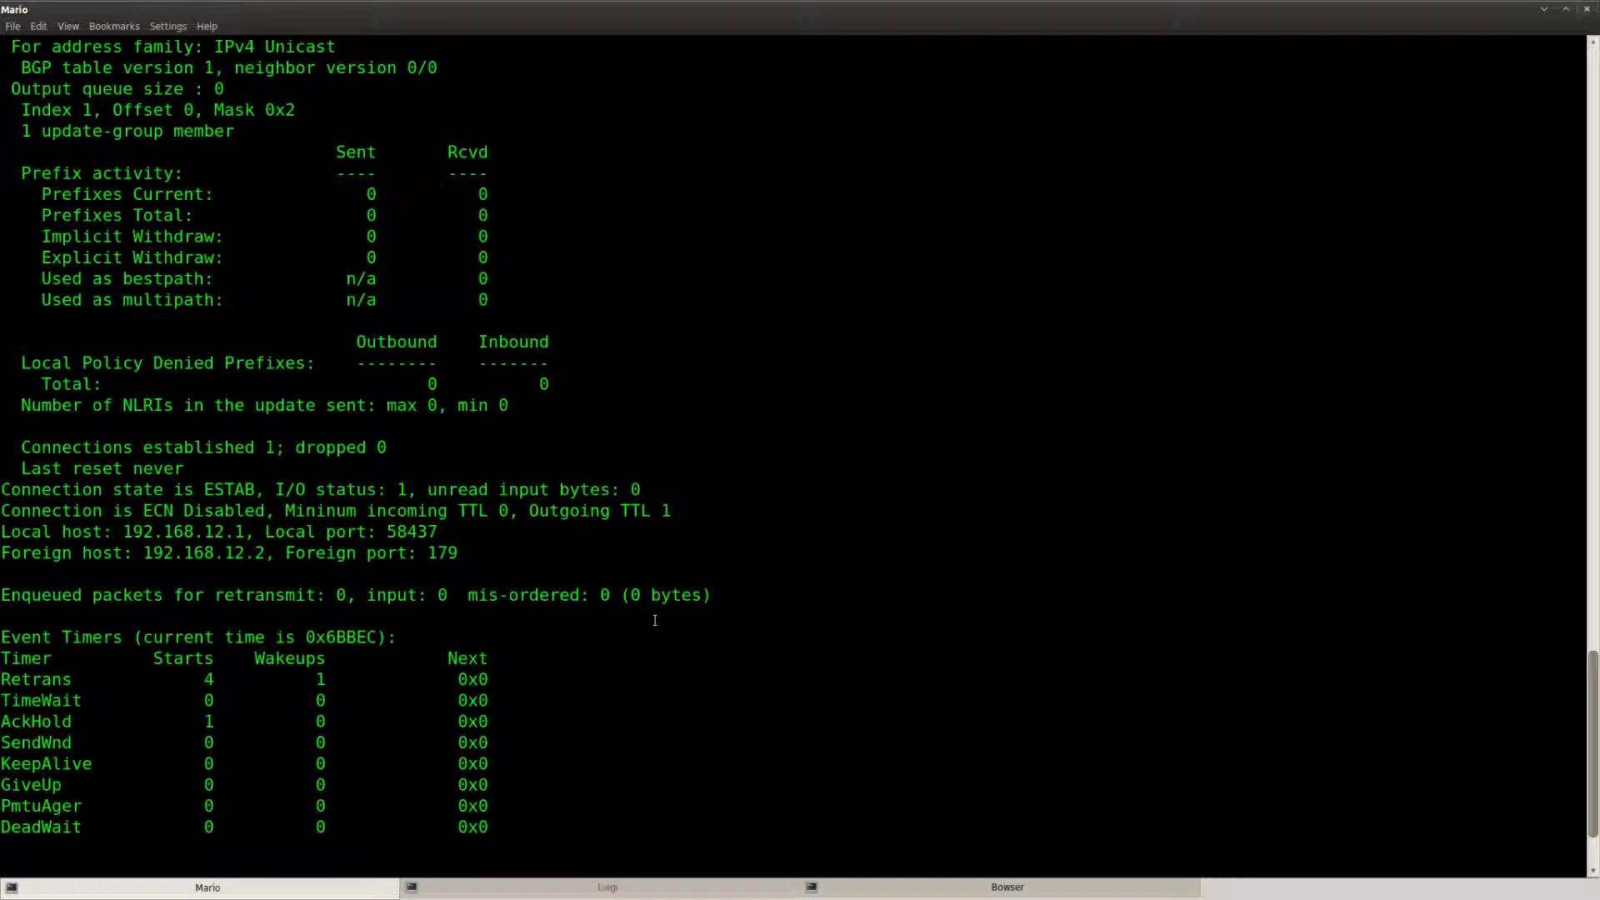
{"action": "scroll", "coordinate": [600, 627], "scroll_direction": "down", "scroll_amount": 3}
{"action": "key", "text": "space"}
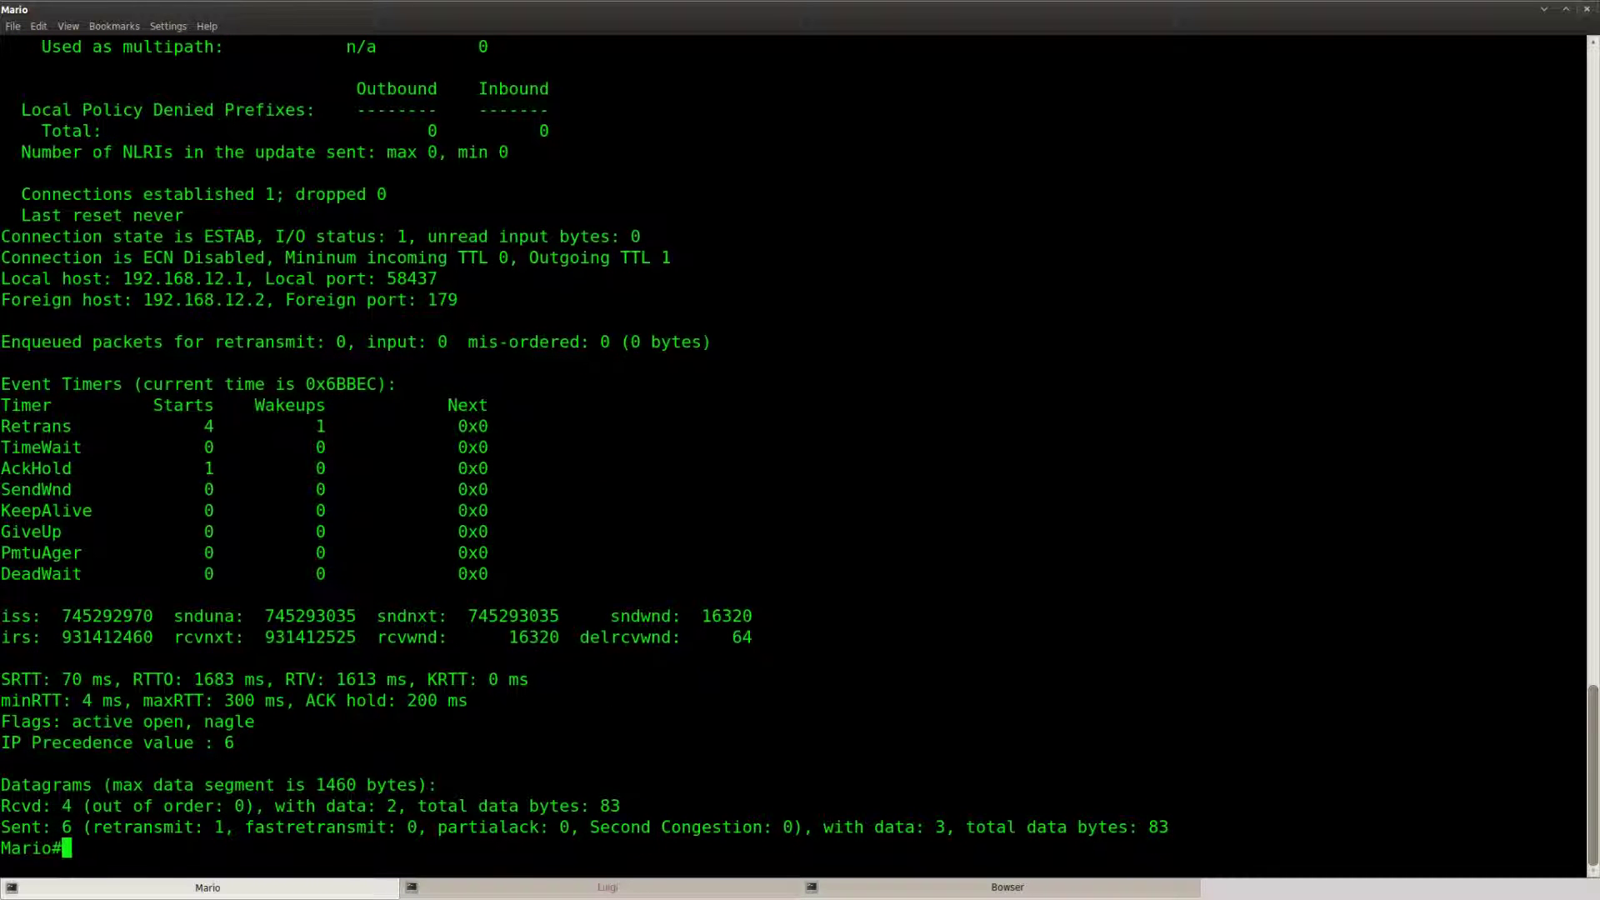
Enter Mario's BGP AS 1 configuration, correcting a mistyped 'router bgp 2'
{"action": "type", "text": "conf t"}
{"action": "key", "text": "Return"}
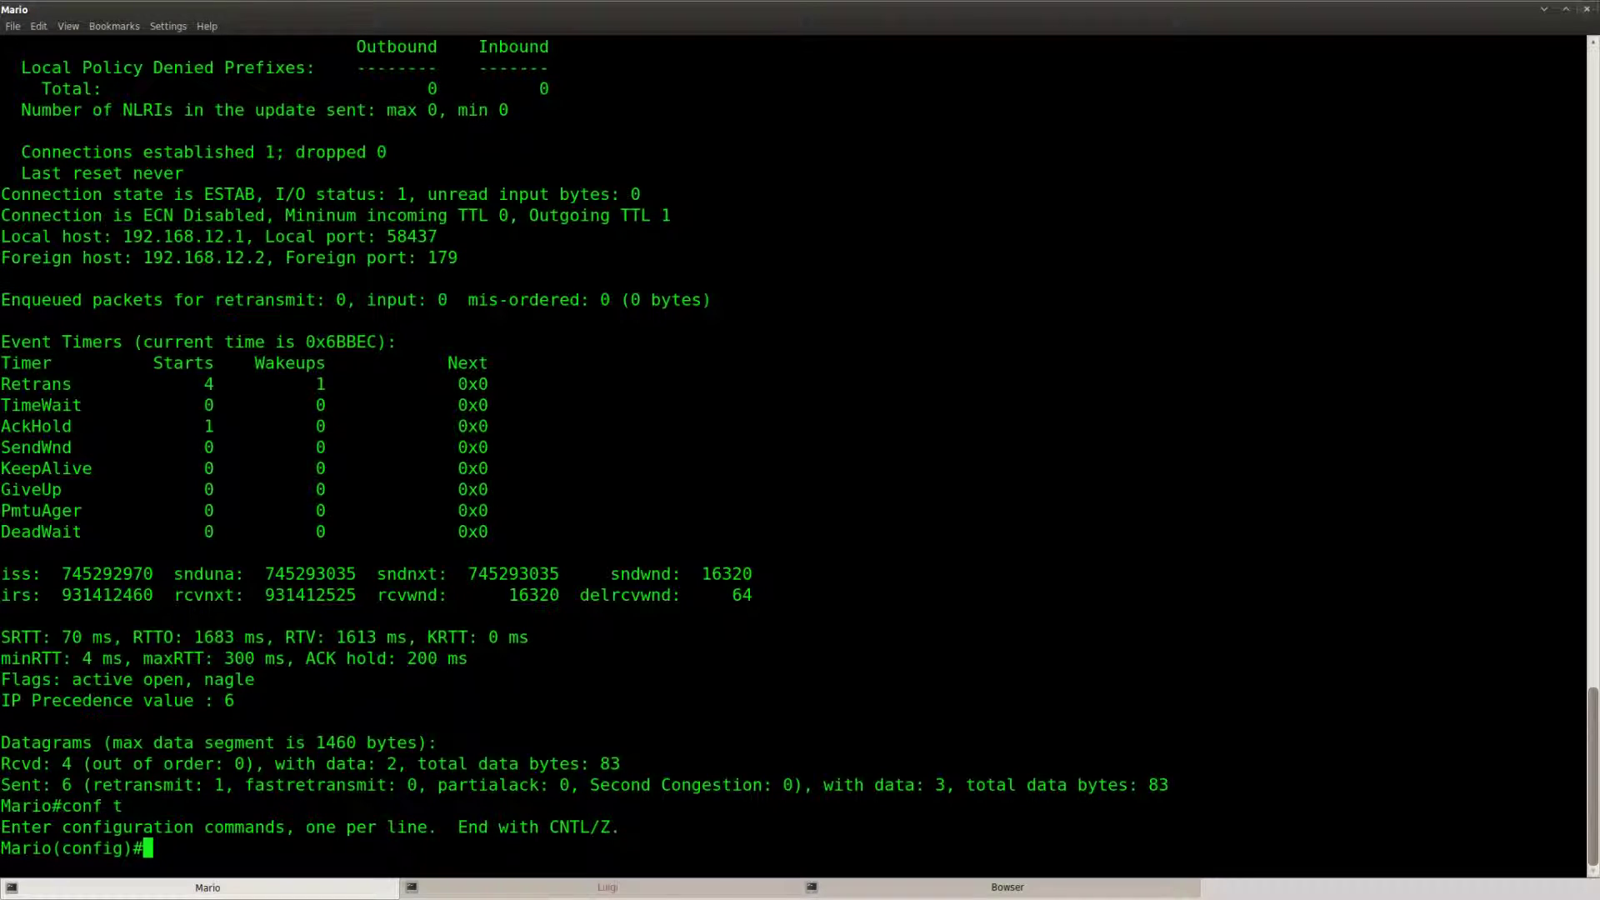
{"action": "key", "text": "Return"}
{"action": "type", "text": "ro"}
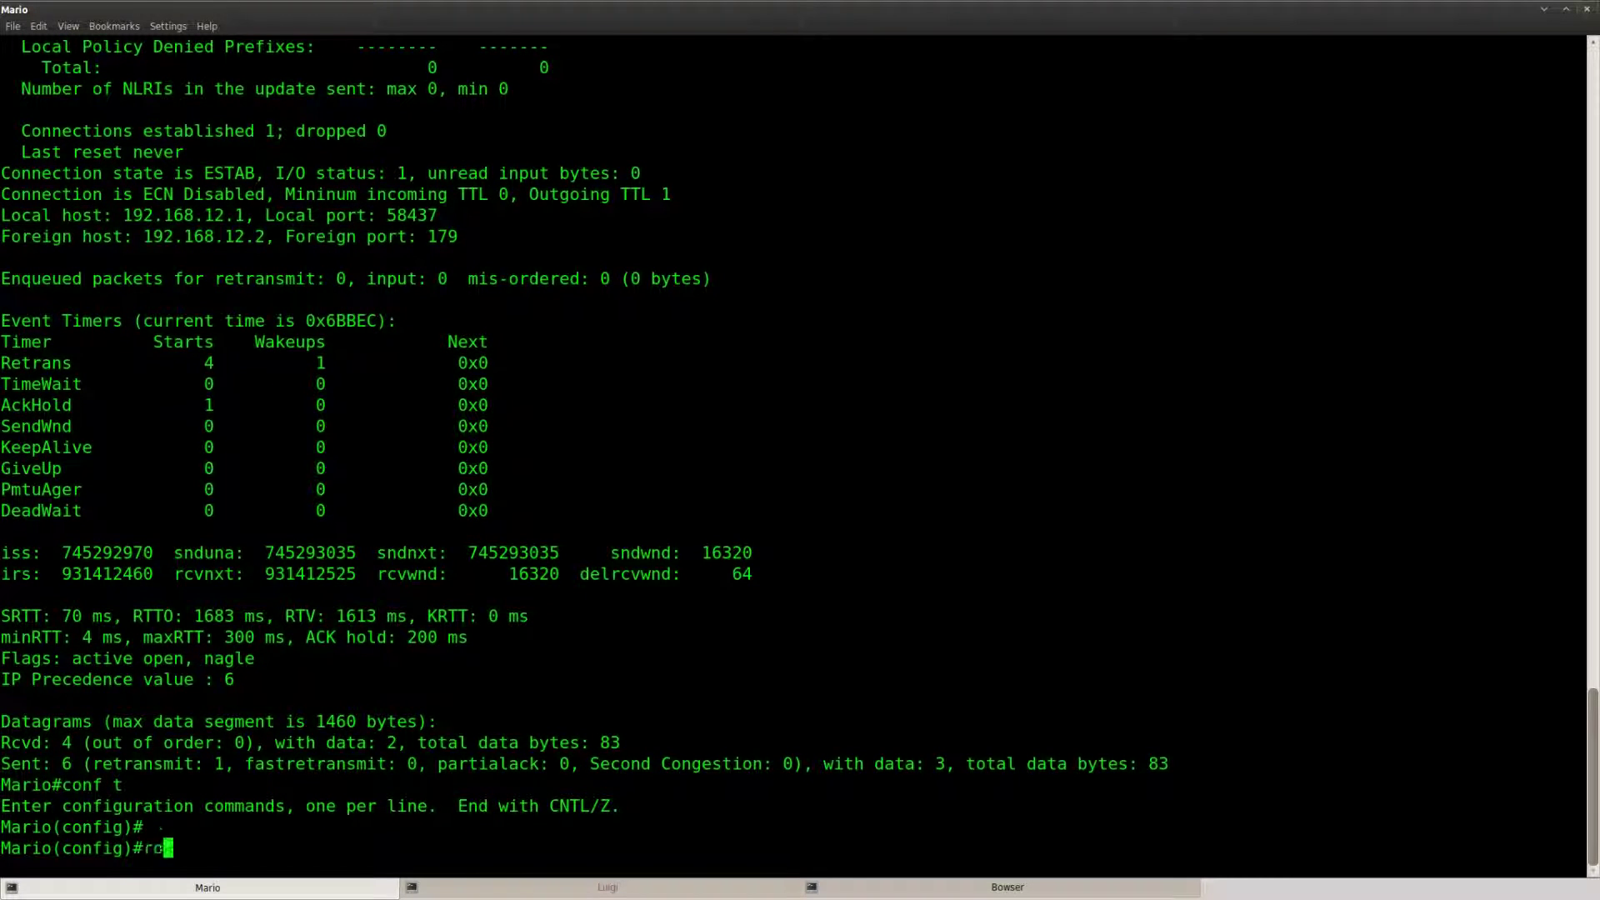
{"action": "type", "text": "uter bgp 2"}
{"action": "key", "text": "Return"}
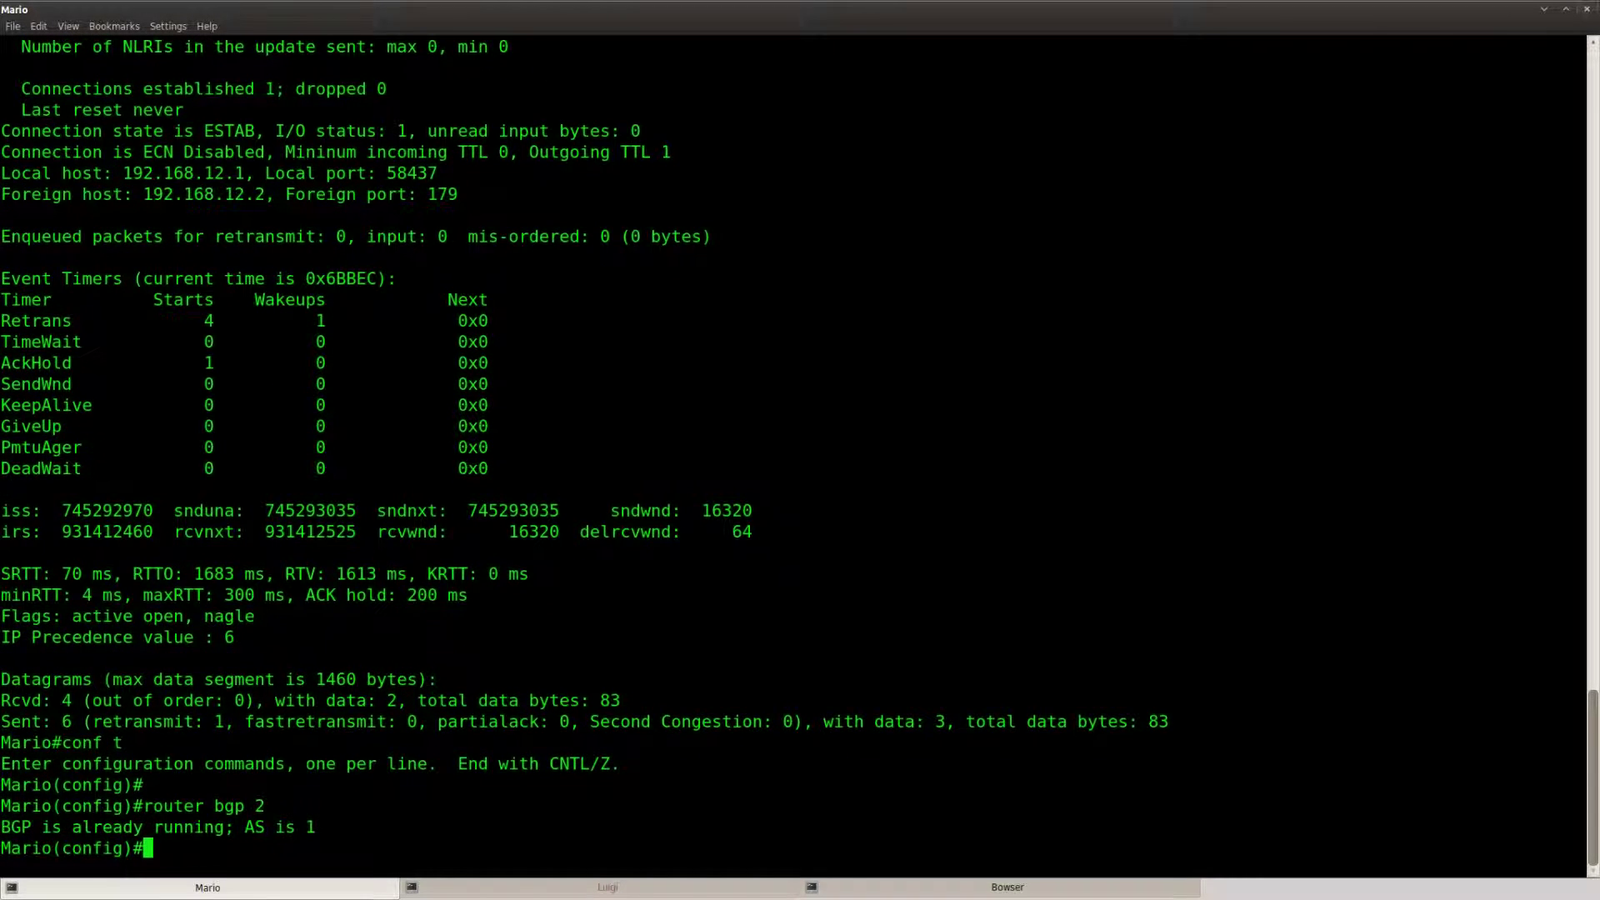
{"action": "key", "text": "Up"}
{"action": "key", "text": "BackSpace"}
{"action": "type", "text": "1"}
{"action": "key", "text": "Return"}
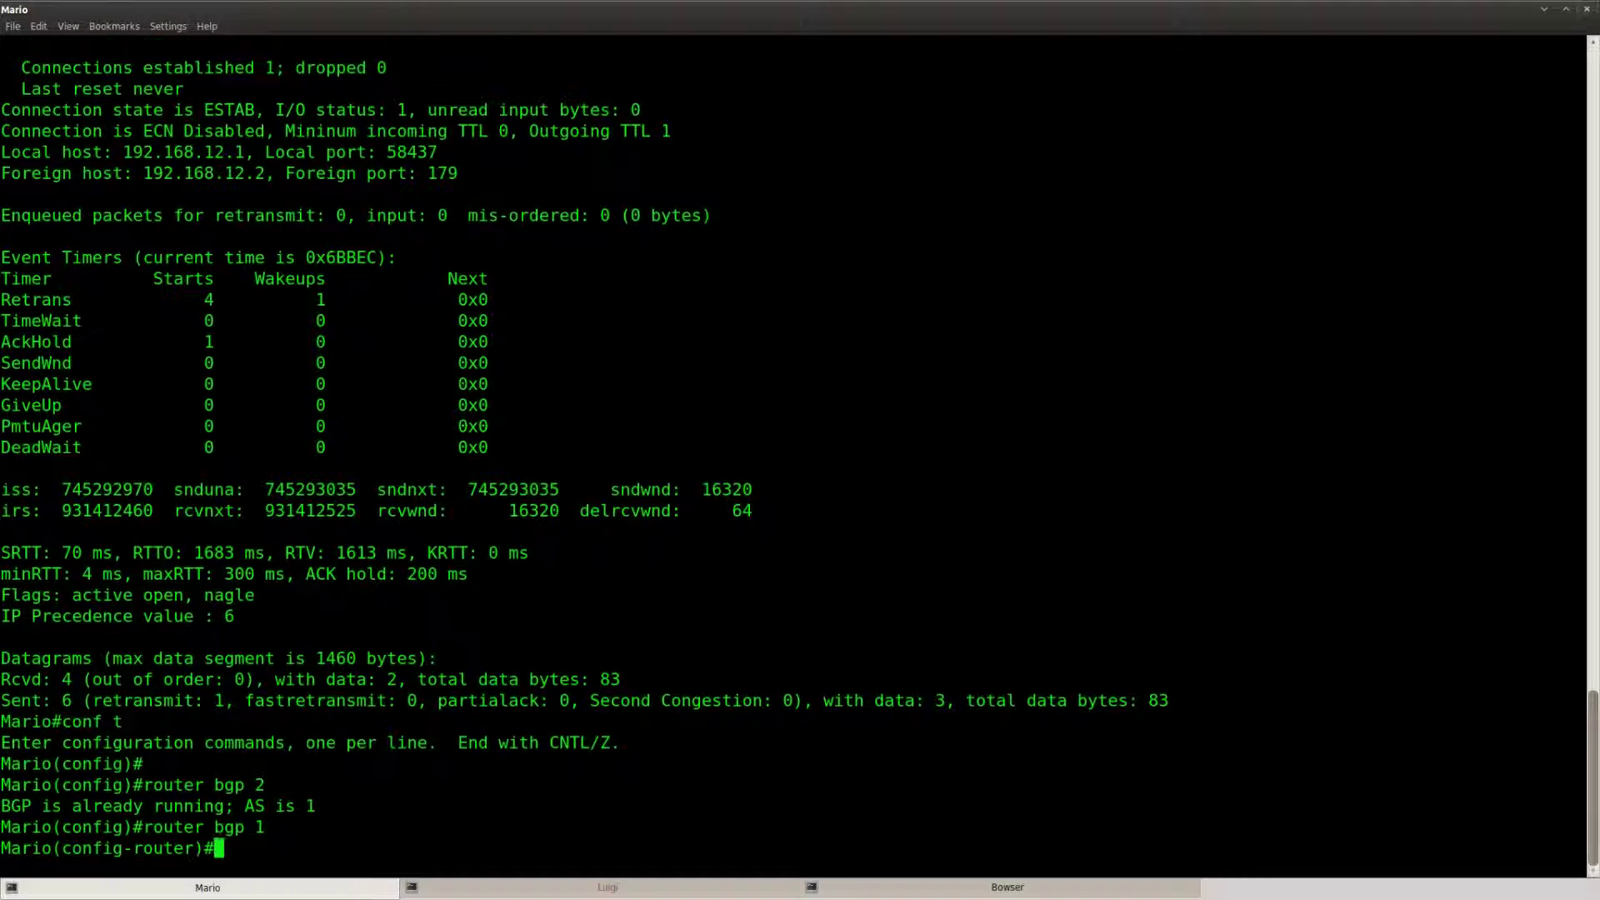
Type 'neighbor 192.168.12.2 ttl-security hops 1' using Tab completion and ? help
{"action": "type", "text": "nei"}
{"action": "key", "text": "Tab"}
{"action": "type", "text": "192.168.12."}
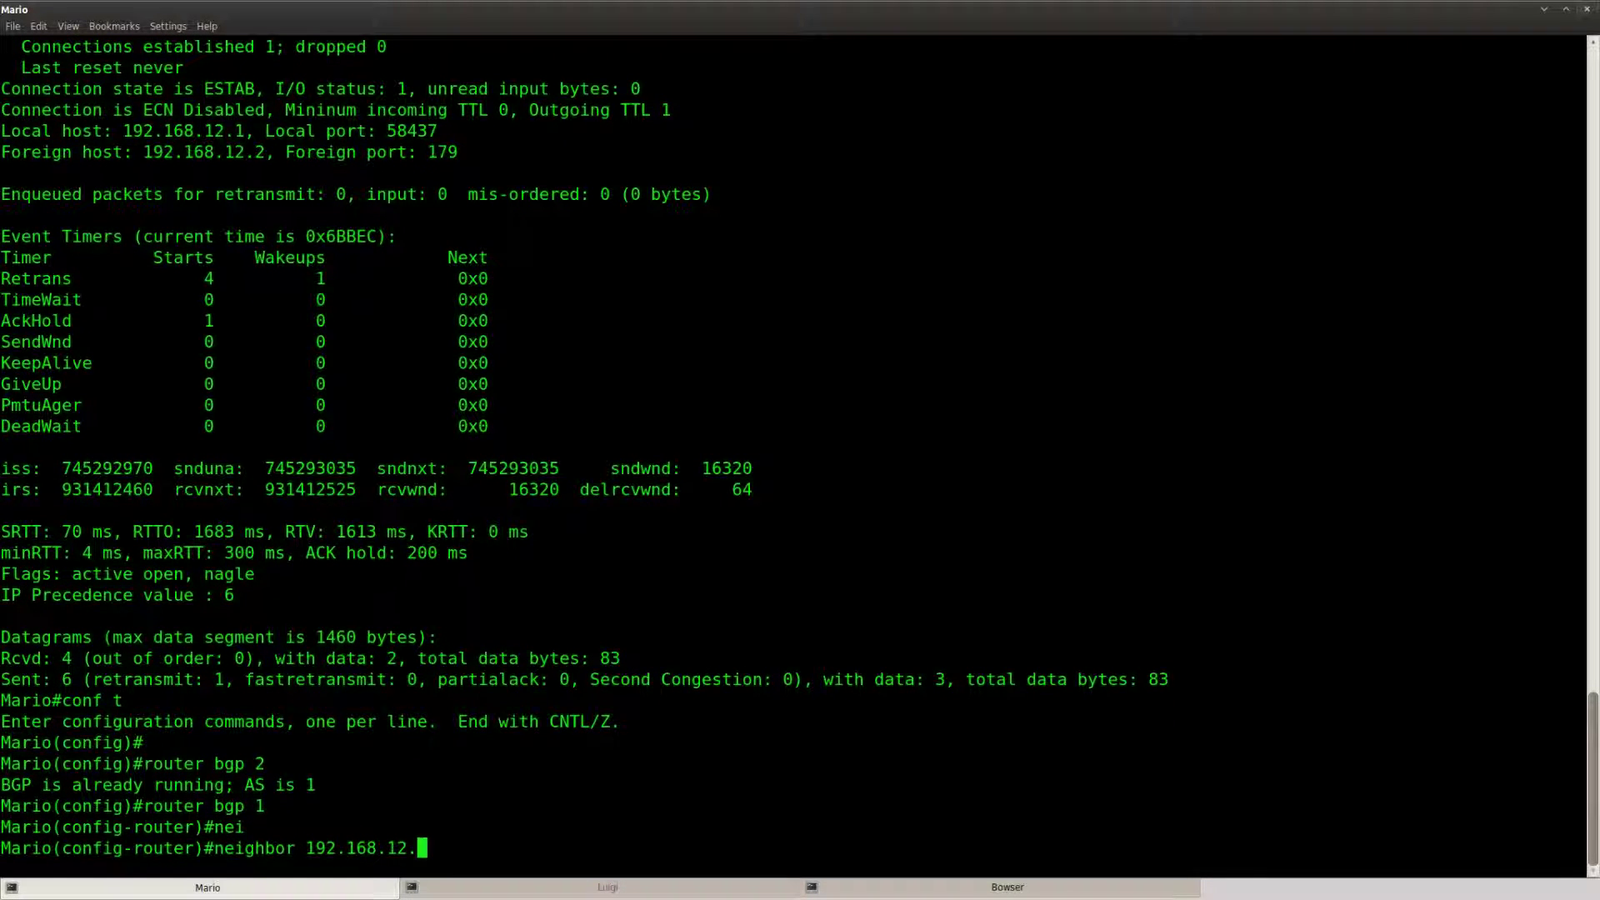
{"action": "type", "text": "2 ttl"}
{"action": "key", "text": "Tab"}
{"action": "type", "text": "?"}
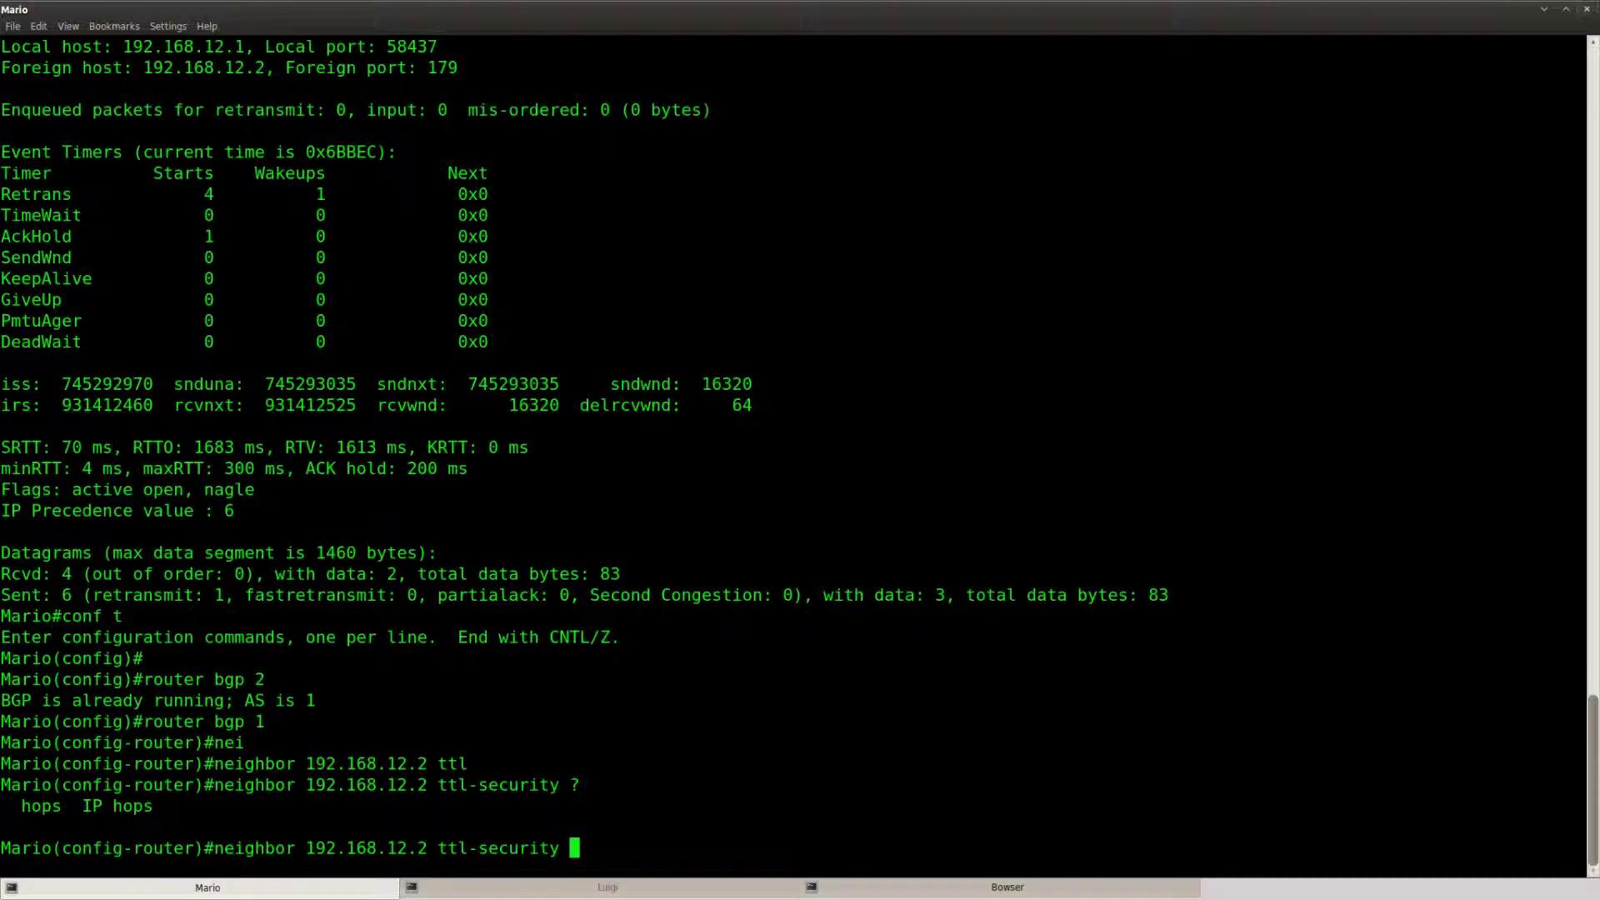
{"action": "type", "text": "h"}
{"action": "key", "text": "Tab"}
{"action": "type", "text": "?1"}
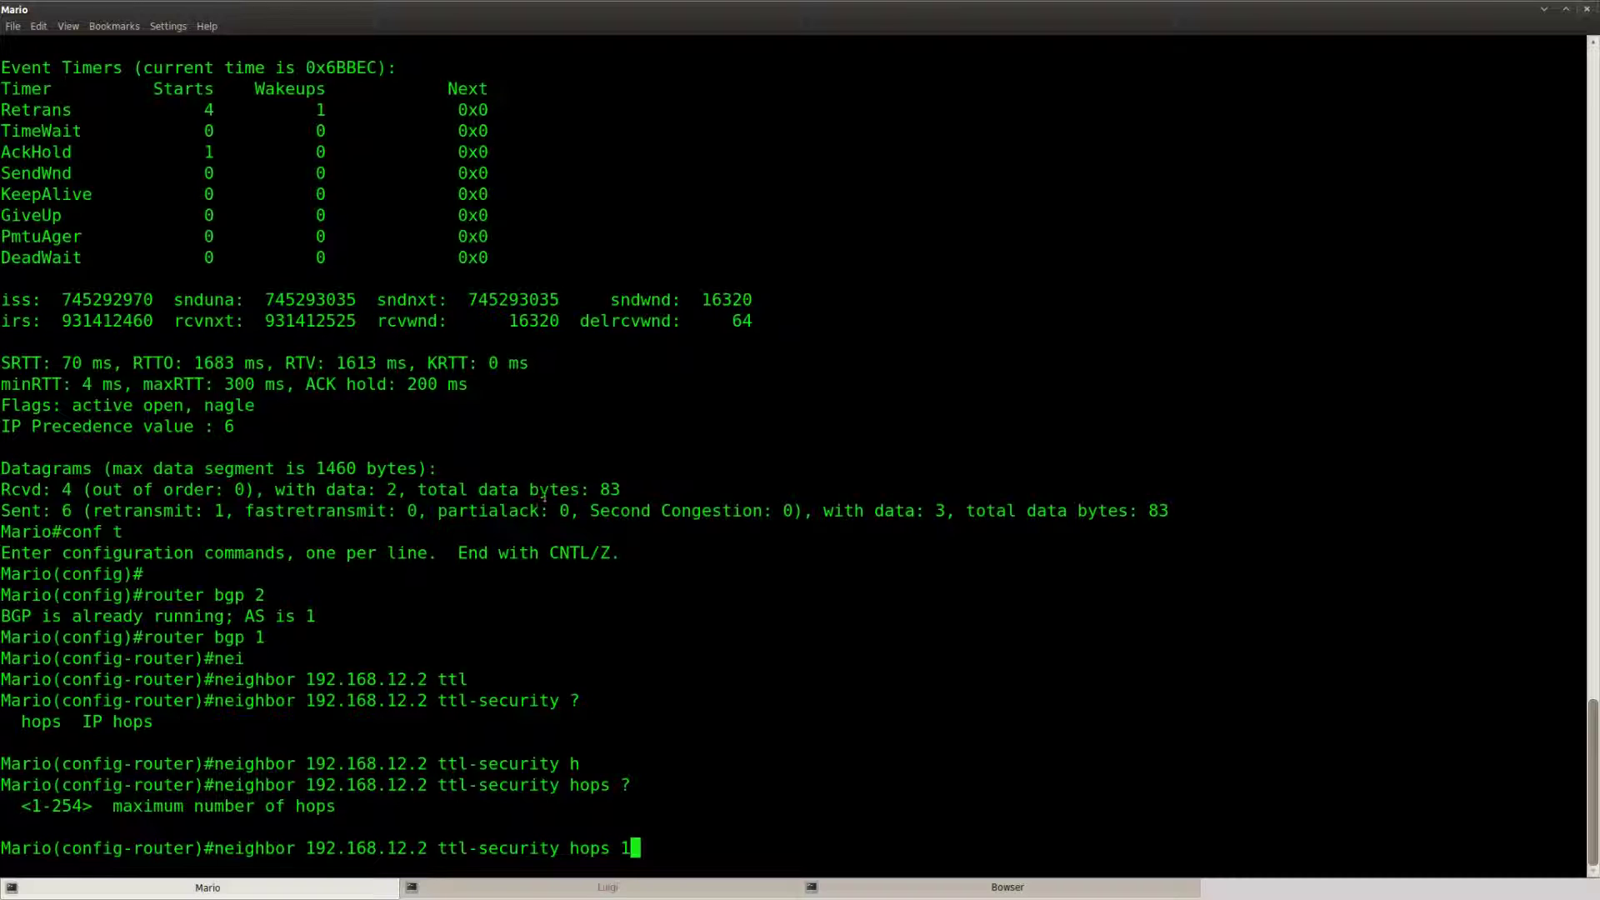
On Luigi, apply 'neighbor 192.168.12.1 ttl-security hops 1' under BGP AS 2
{"action": "key", "text": "Return"}
{"action": "left_click", "coordinate": [564, 887]}
{"action": "key", "text": "Return"}
{"action": "key", "text": "Return"}
{"action": "key", "text": "Return"}
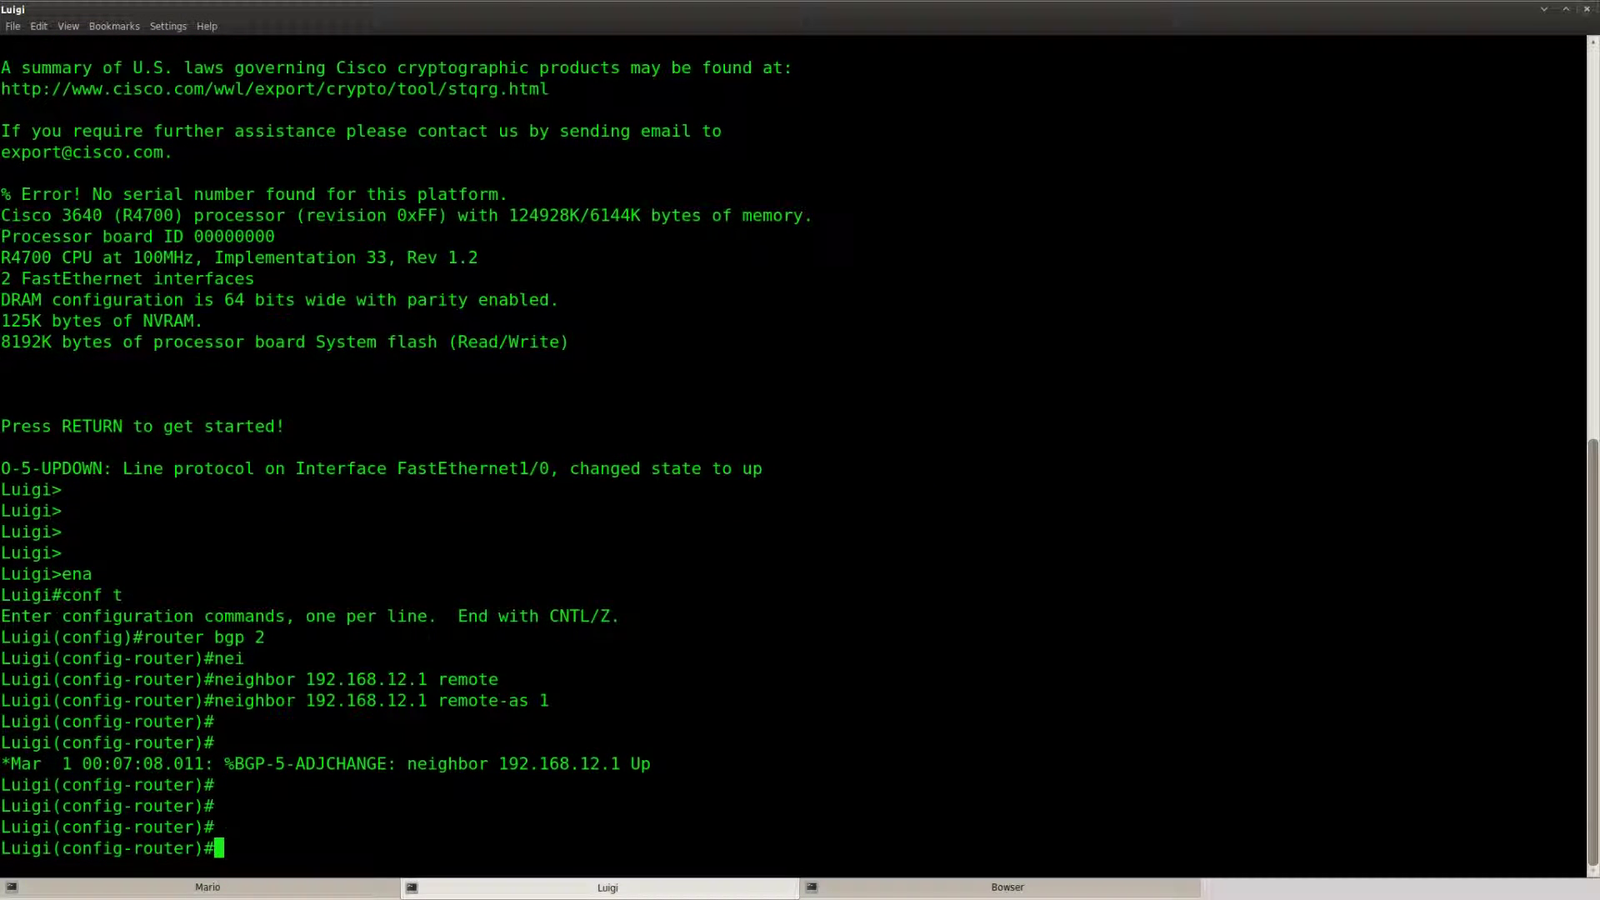
{"action": "type", "text": "nei"}
{"action": "key", "text": "Tab"}
{"action": "type", "text": "192.168.12.11"}
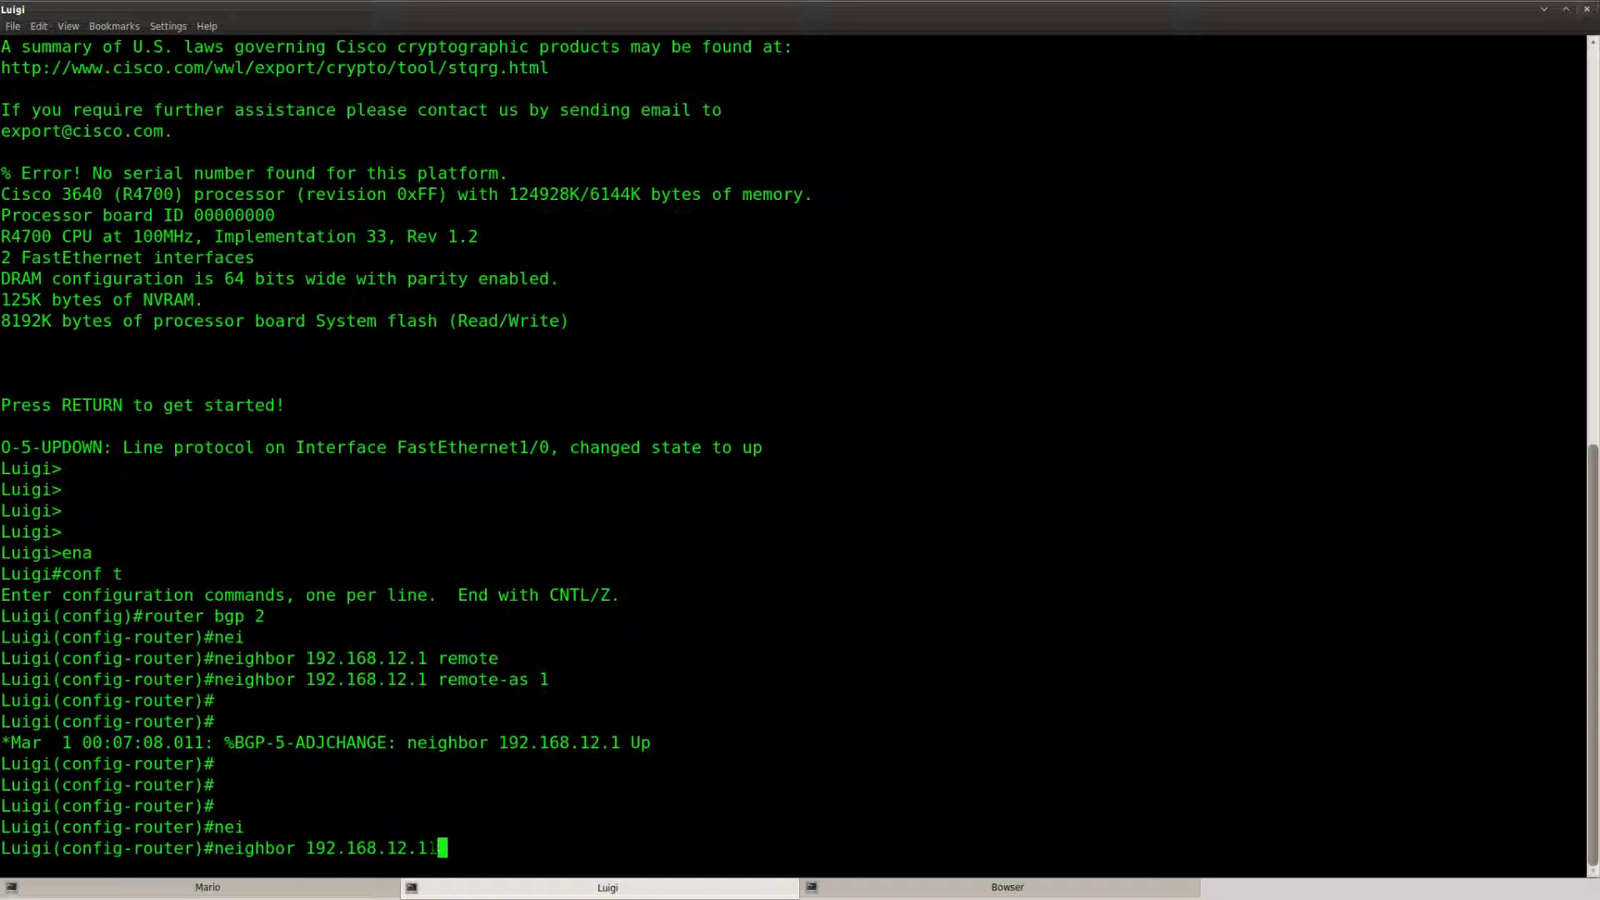
{"action": "key", "text": "BackSpace"}
{"action": "type", "text": "ttl"}
{"action": "key", "text": "Tab"}
{"action": "type", "text": "ho"}
{"action": "key", "text": "Tab"}
{"action": "type", "text": "1"}
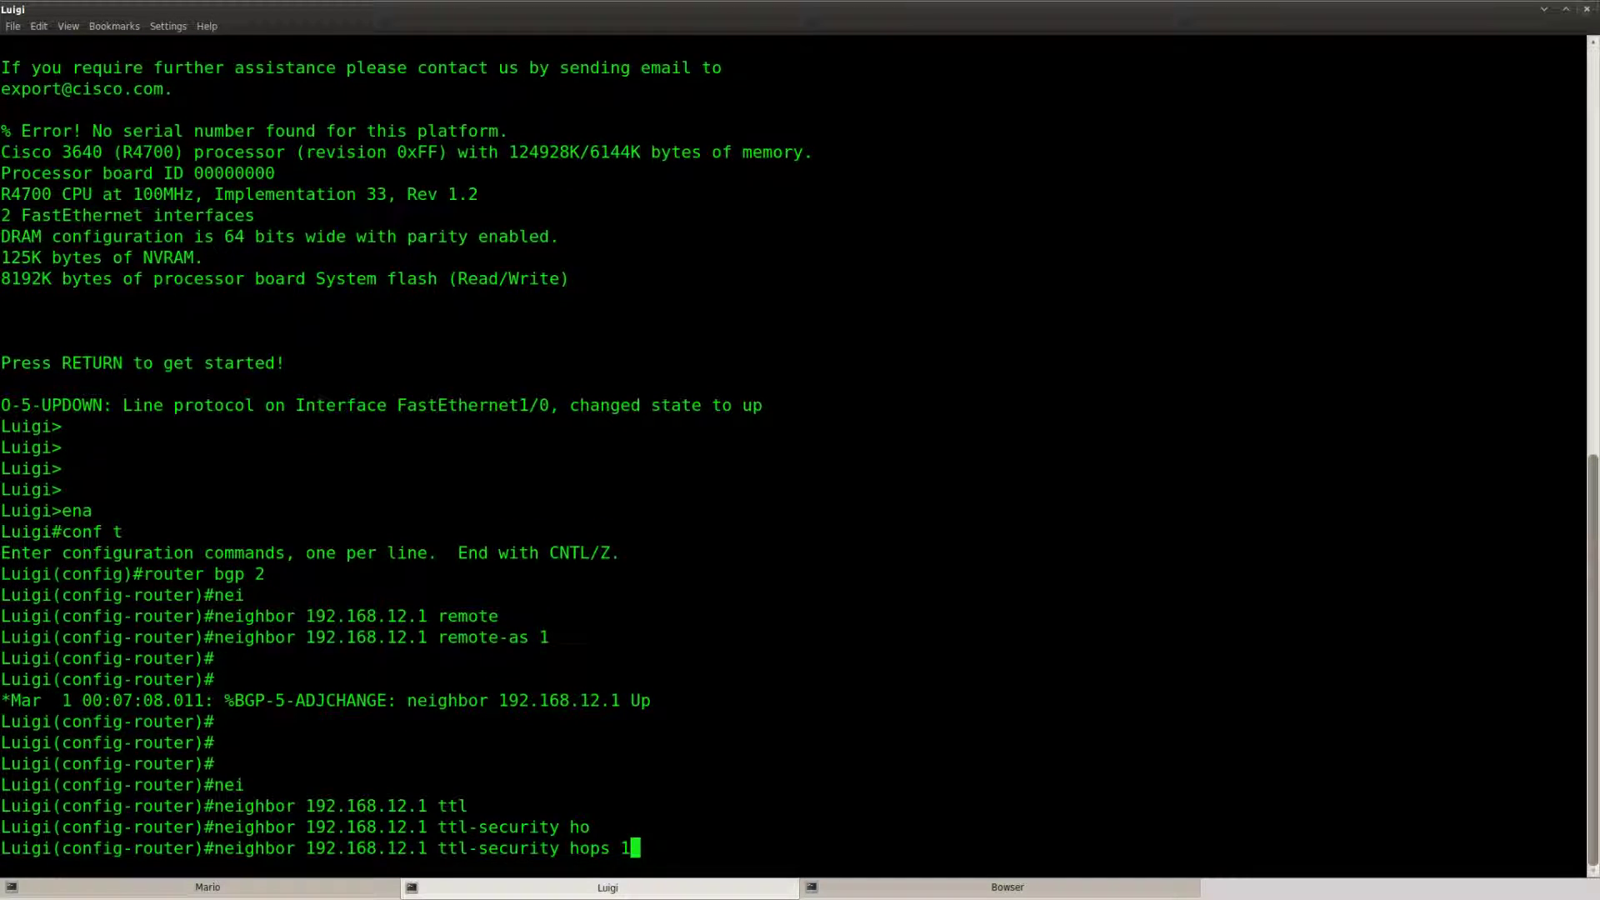
{"action": "key", "text": "Return"}
{"action": "key", "text": "Return"}
Exit configuration mode on Luigi and reset its BGP sessions with 'clear ip bgp *'
{"action": "key", "text": "Return"}
{"action": "key", "text": "ctrl+z"}
{"action": "key", "text": "Return"}
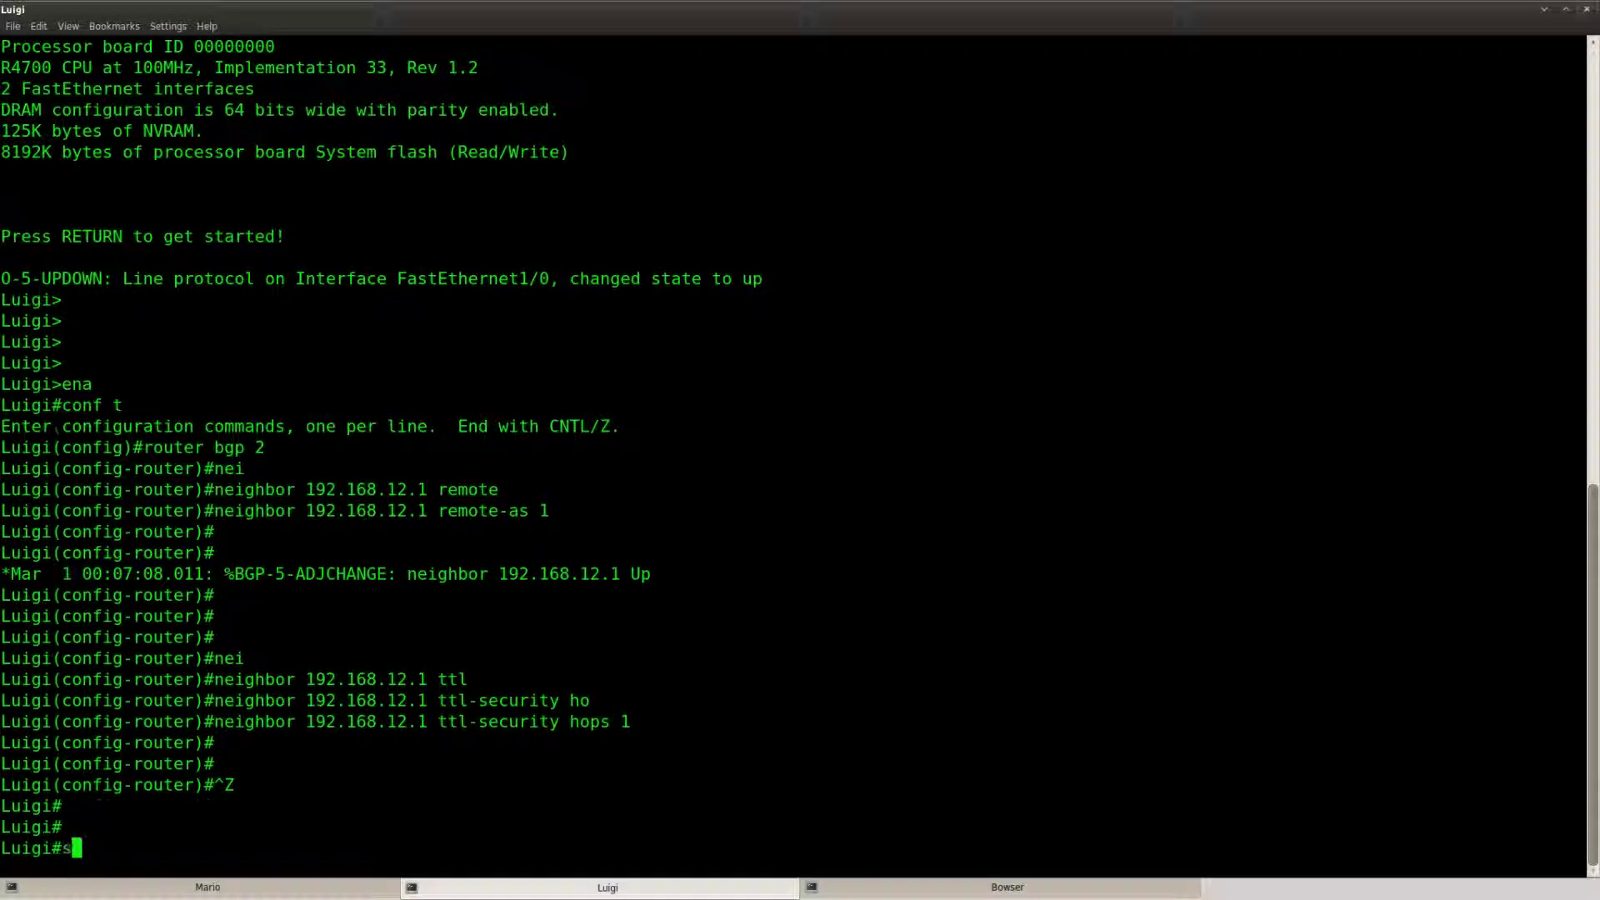
{"action": "type", "text": "sho"}
{"action": "key", "text": "Tab"}
{"action": "key", "text": "BackSpace"}
{"action": "key", "text": "BackSpace"}
{"action": "key", "text": "BackSpace"}
{"action": "key", "text": "BackSpace"}
{"action": "key", "text": "BackSpace"}
{"action": "type", "text": "clea"}
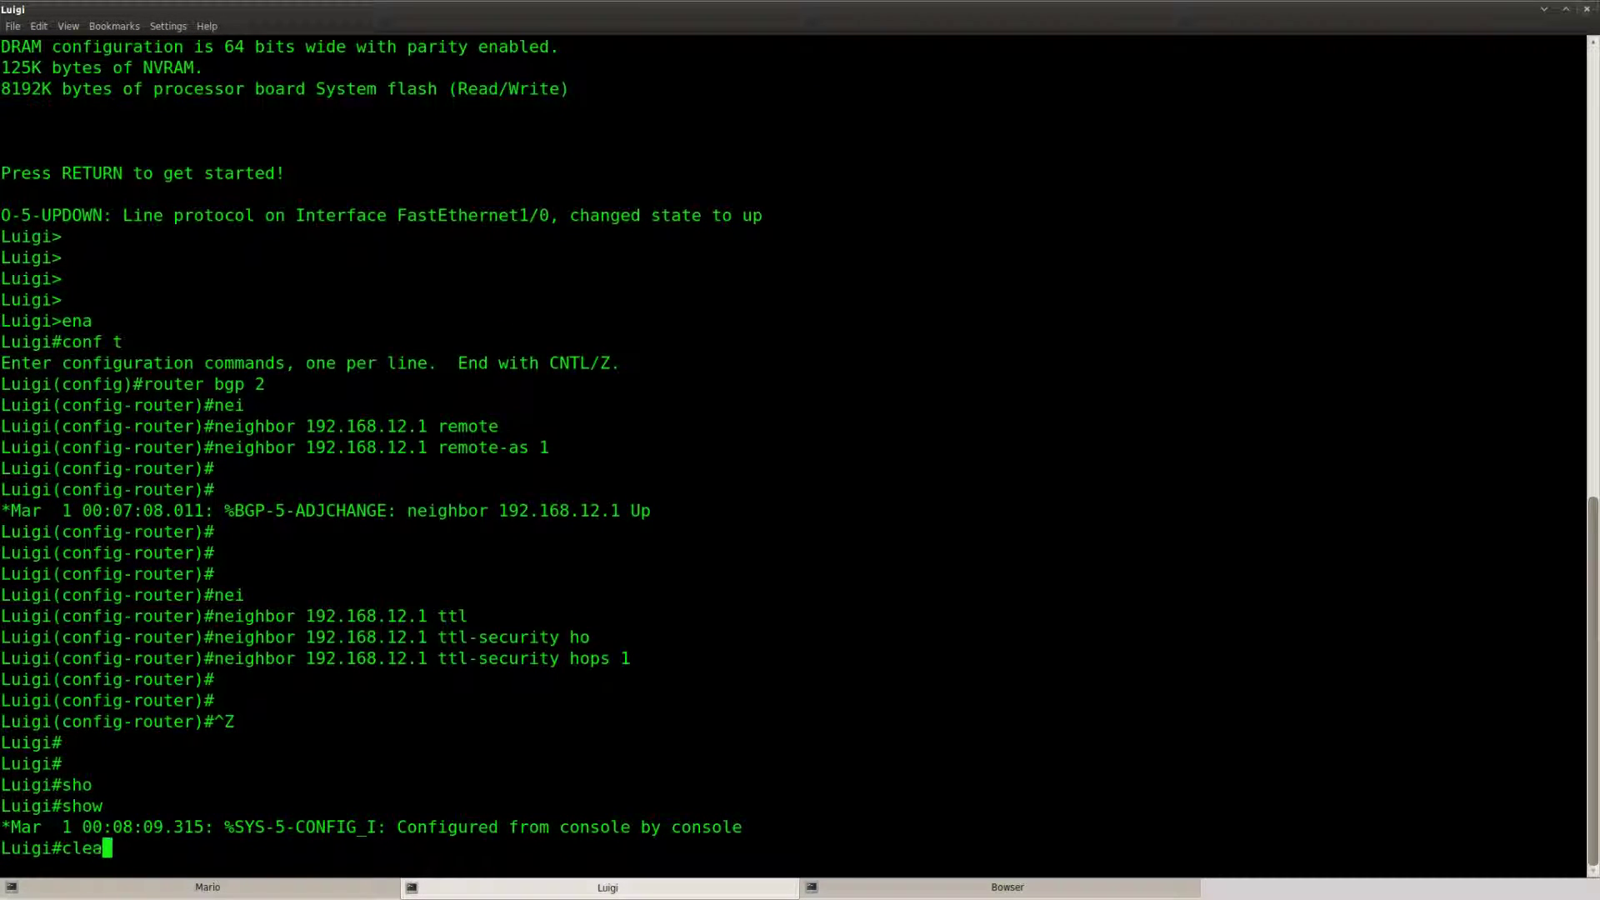
{"action": "type", "text": "r ip bgp *"}
{"action": "key", "text": "Return"}
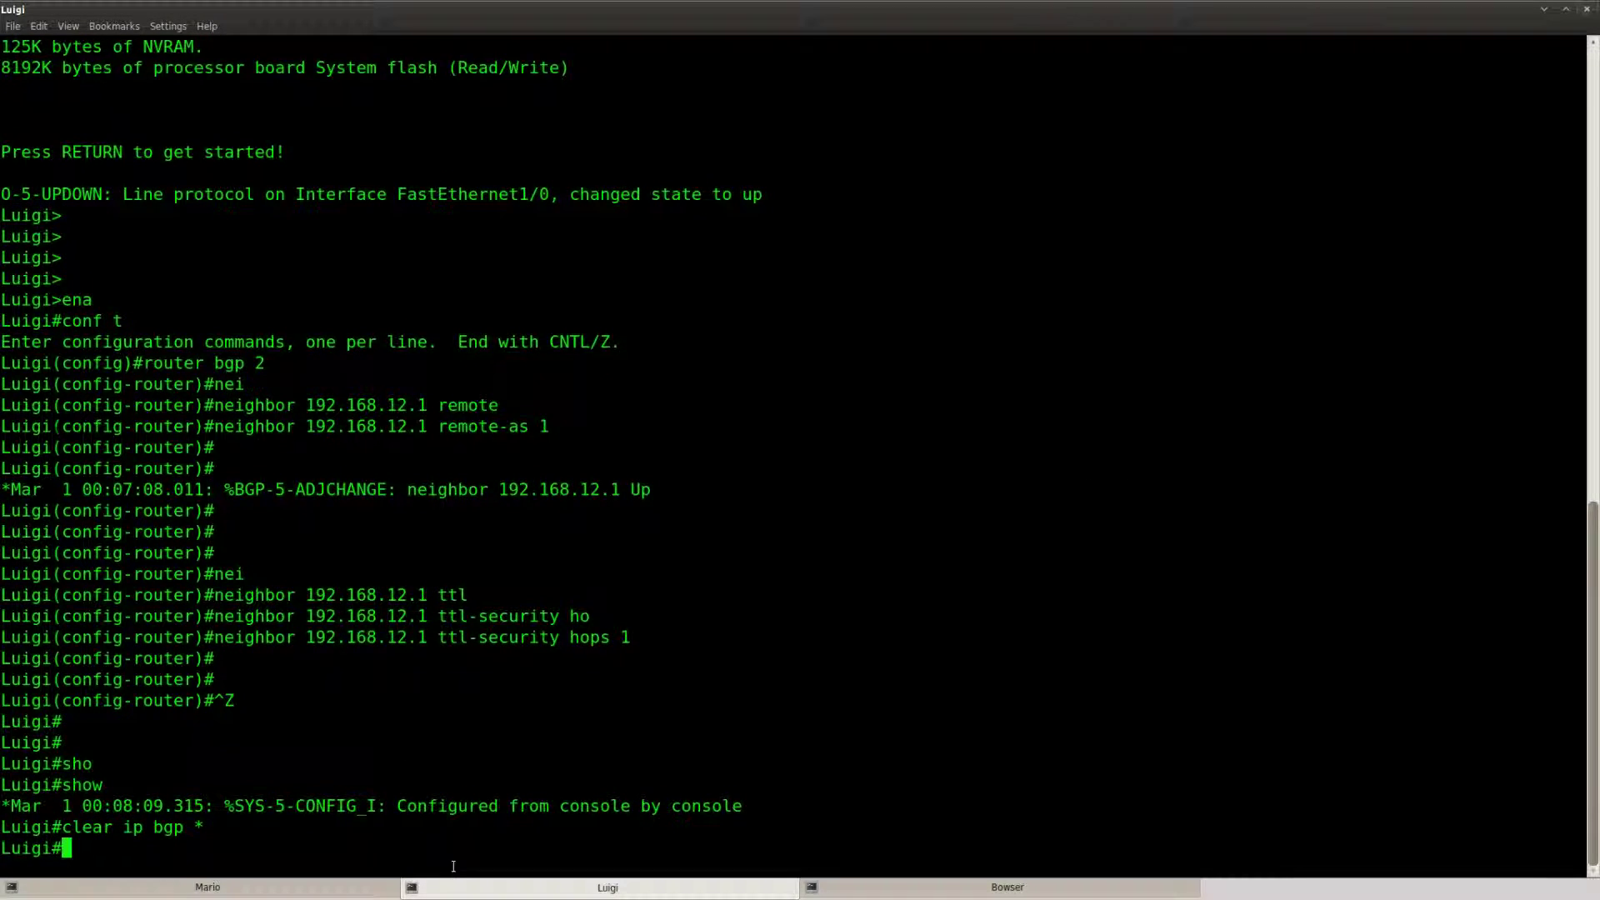
{"action": "key", "text": "alt+Tab"}
Leave config mode on Mario, clear its BGP sessions, and confirm neighbor 192.168.12.2 comes back Up
{"action": "key", "text": "Return"}
{"action": "key", "text": "Return"}
{"action": "key", "text": "ctrl+z"}
{"action": "type", "text": "clear ip bgp *"}
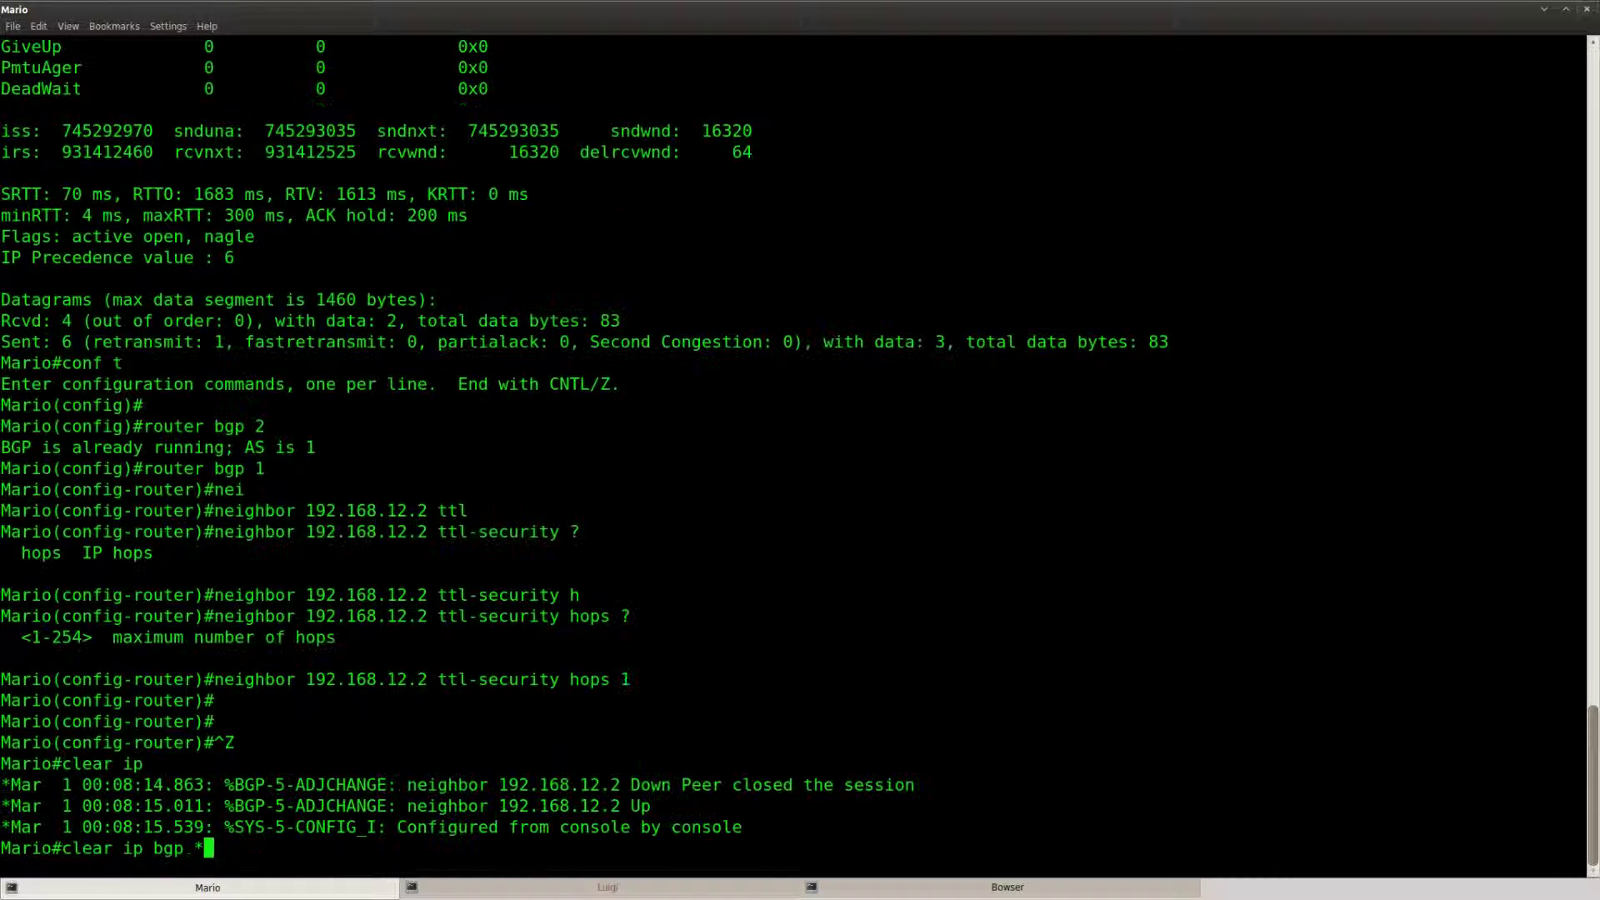
{"action": "key", "text": "Return"}
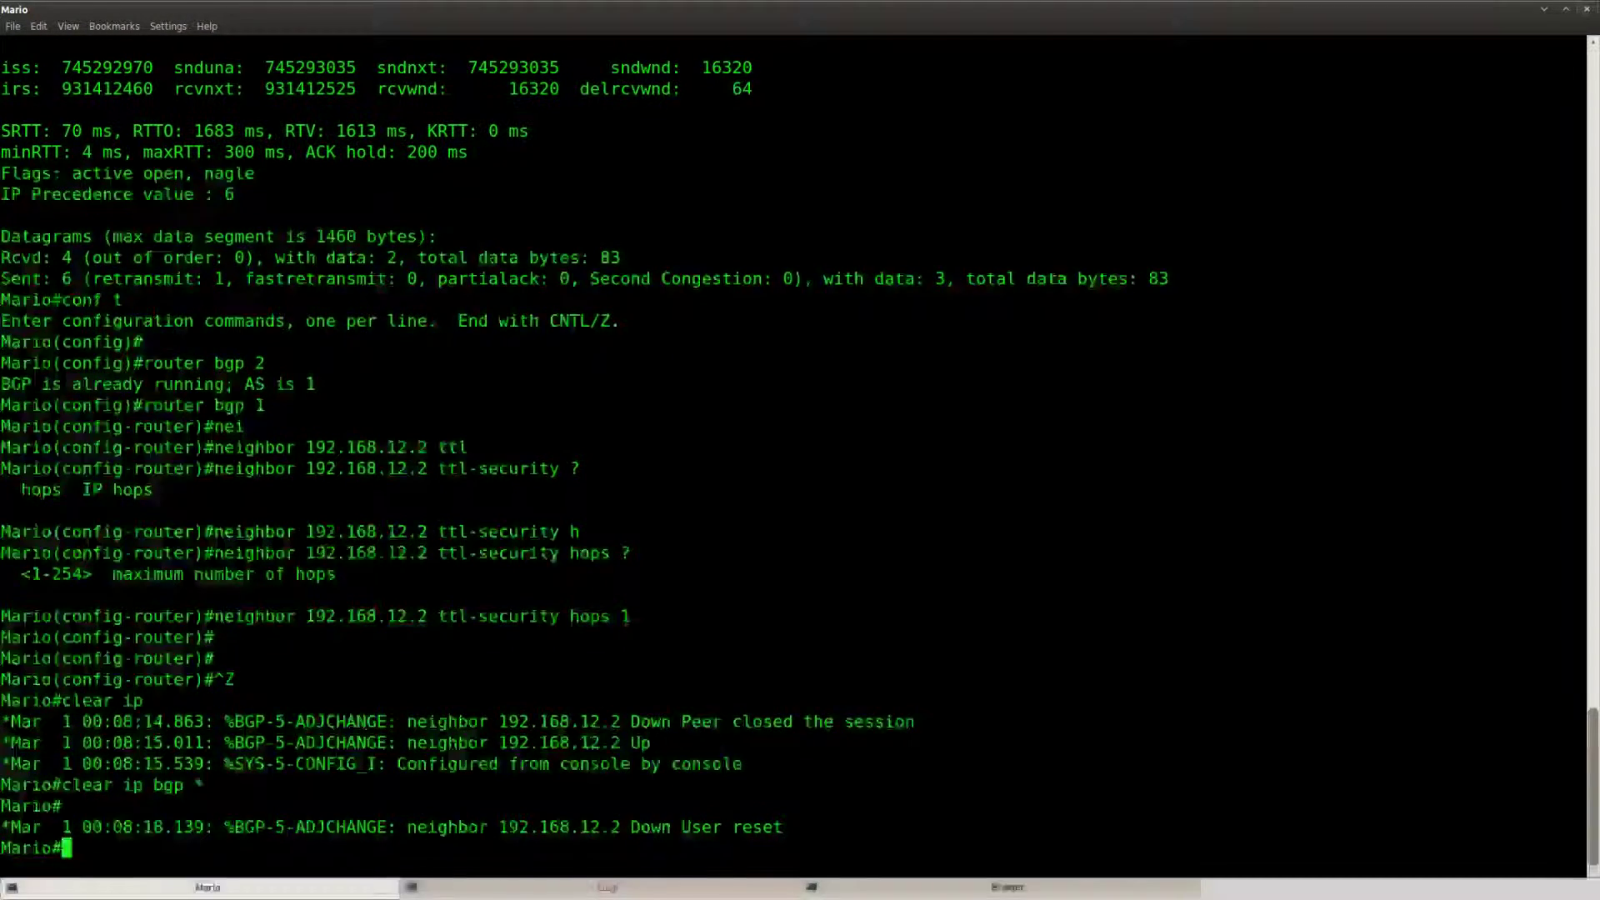
{"action": "key", "text": "Return"}
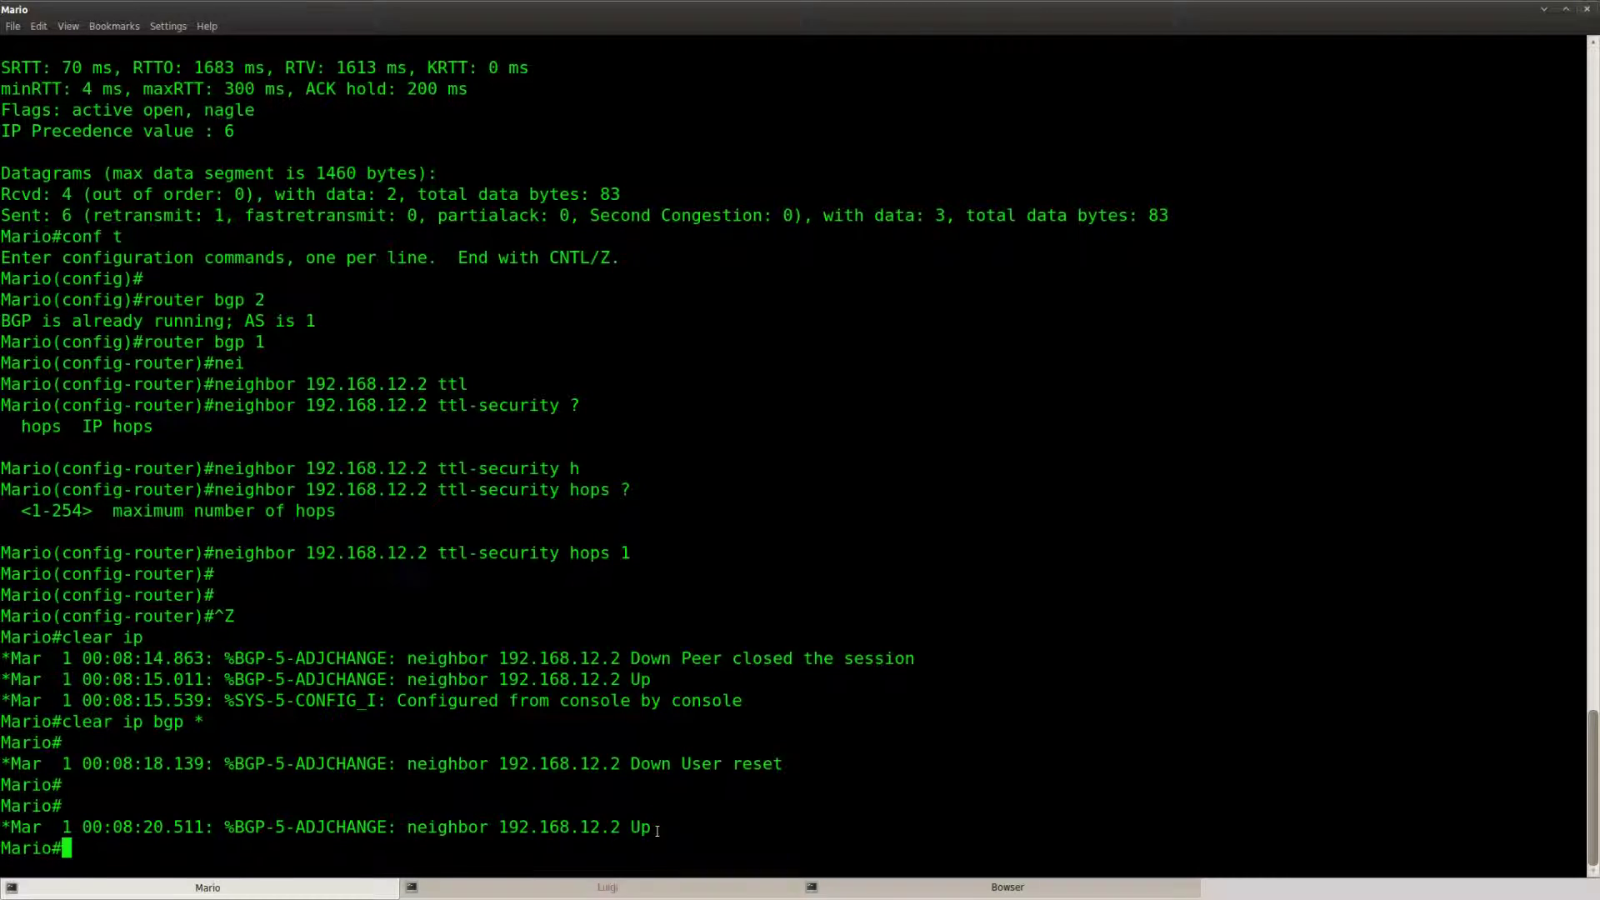
{"action": "left_click_drag", "start_coordinate": [672, 826], "coordinate": [165, 827]}
{"action": "left_click", "coordinate": [425, 830]}
{"action": "key", "text": "Return"}
{"action": "key", "text": "Return"}
{"action": "key", "text": "Return"}
{"action": "key", "text": "Return"}
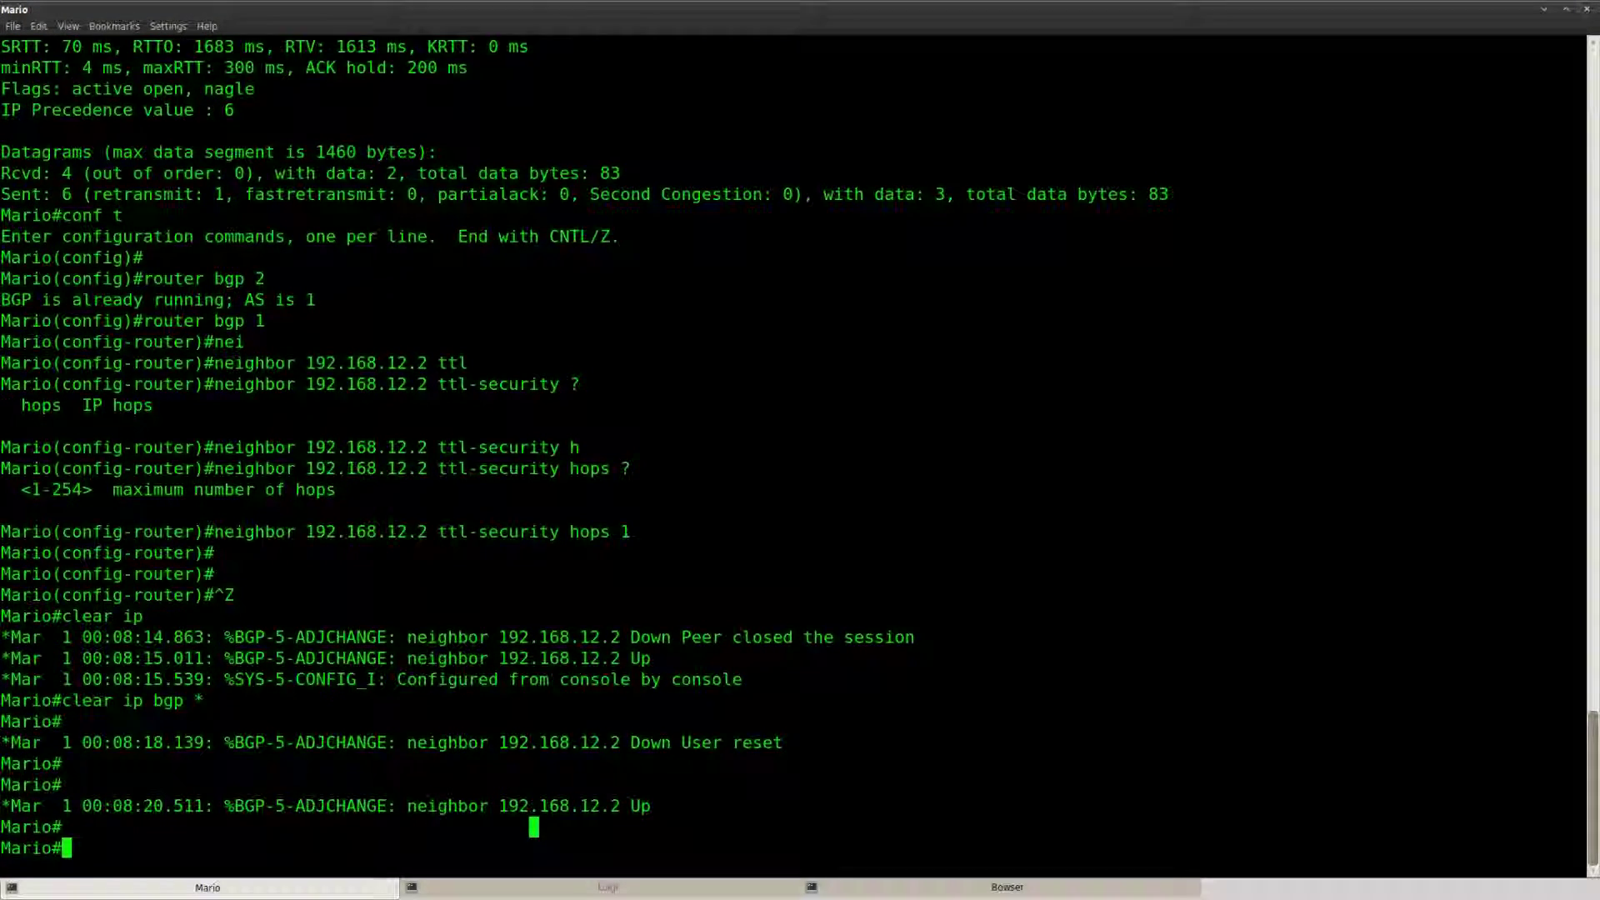
Show BGP details for neighbor 192.168.12.2 on Mario and page down to the TTL line
{"action": "type", "text": "sho"}
{"action": "key", "text": "Tab"}
{"action": "type", "text": "ip bg"}
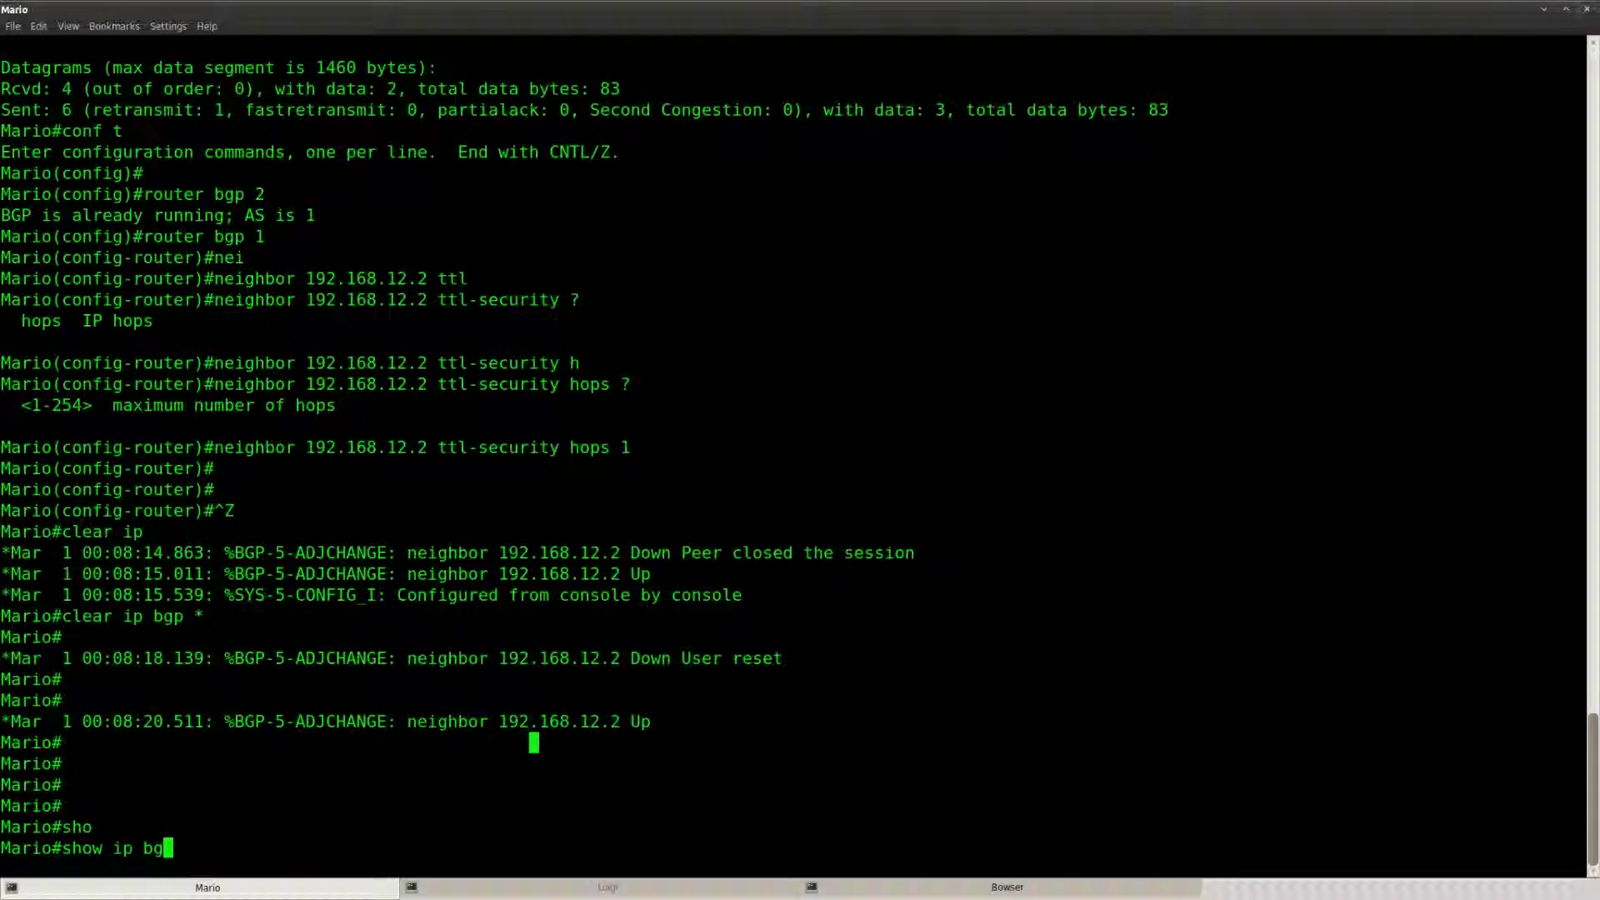
{"action": "key", "text": "Tab"}
{"action": "type", "text": "ni"}
{"action": "key", "text": "Tab"}
{"action": "key", "text": "BackSpace"}
{"action": "type", "text": "ei"}
{"action": "key", "text": "Tab"}
{"action": "type", "text": "192.168.12.2"}
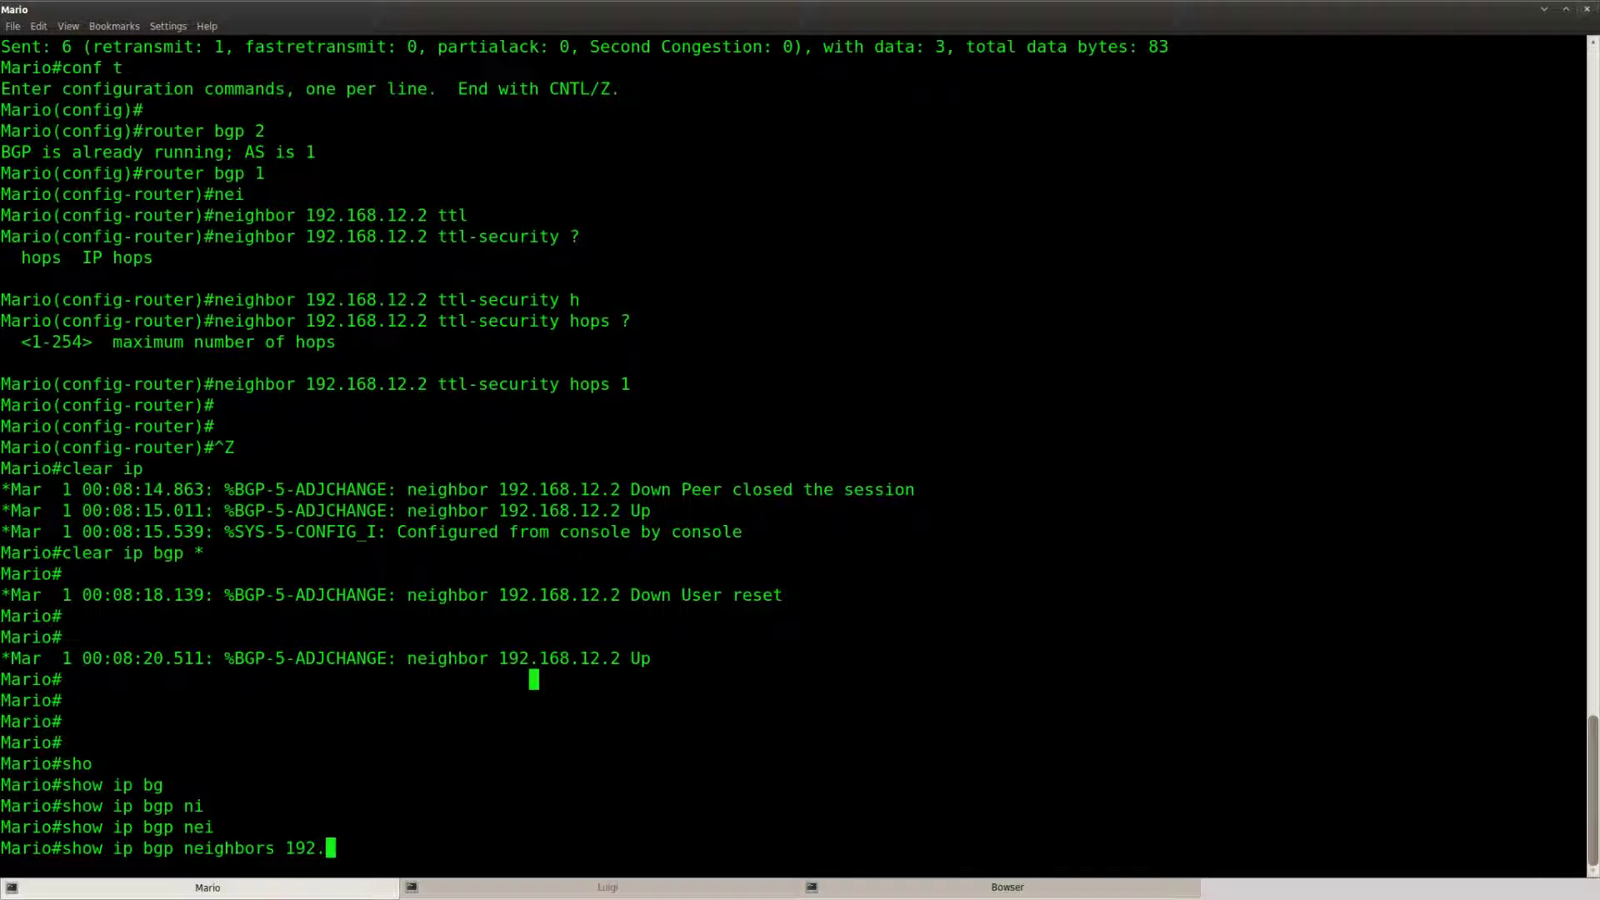
{"action": "key", "text": "Return"}
{"action": "key", "text": "space"}
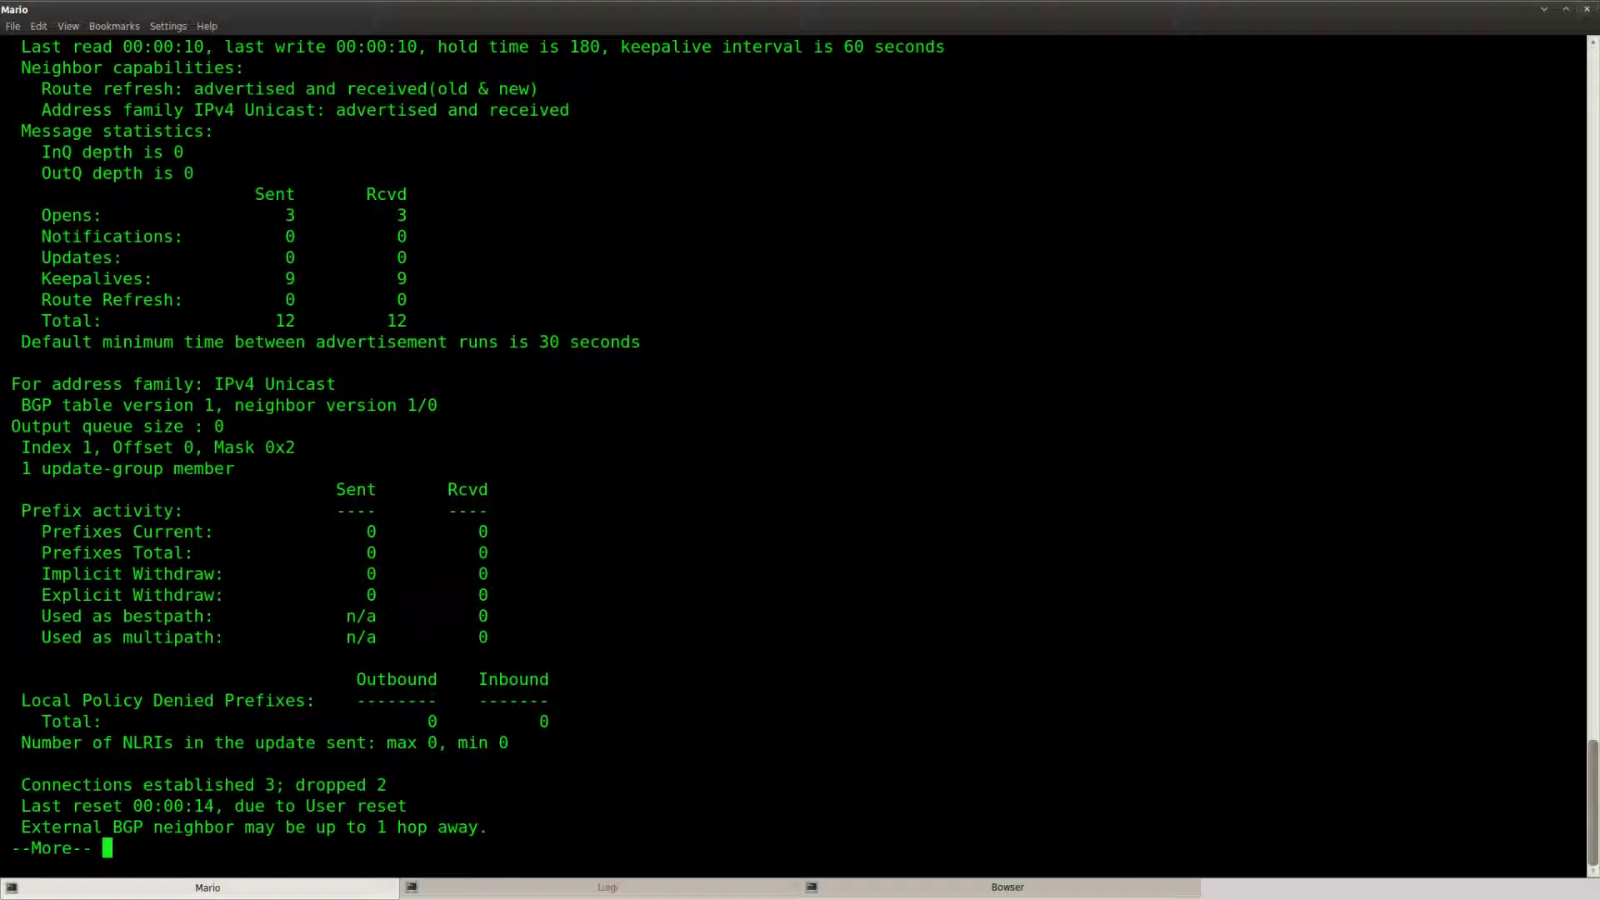
{"action": "key", "text": "space"}
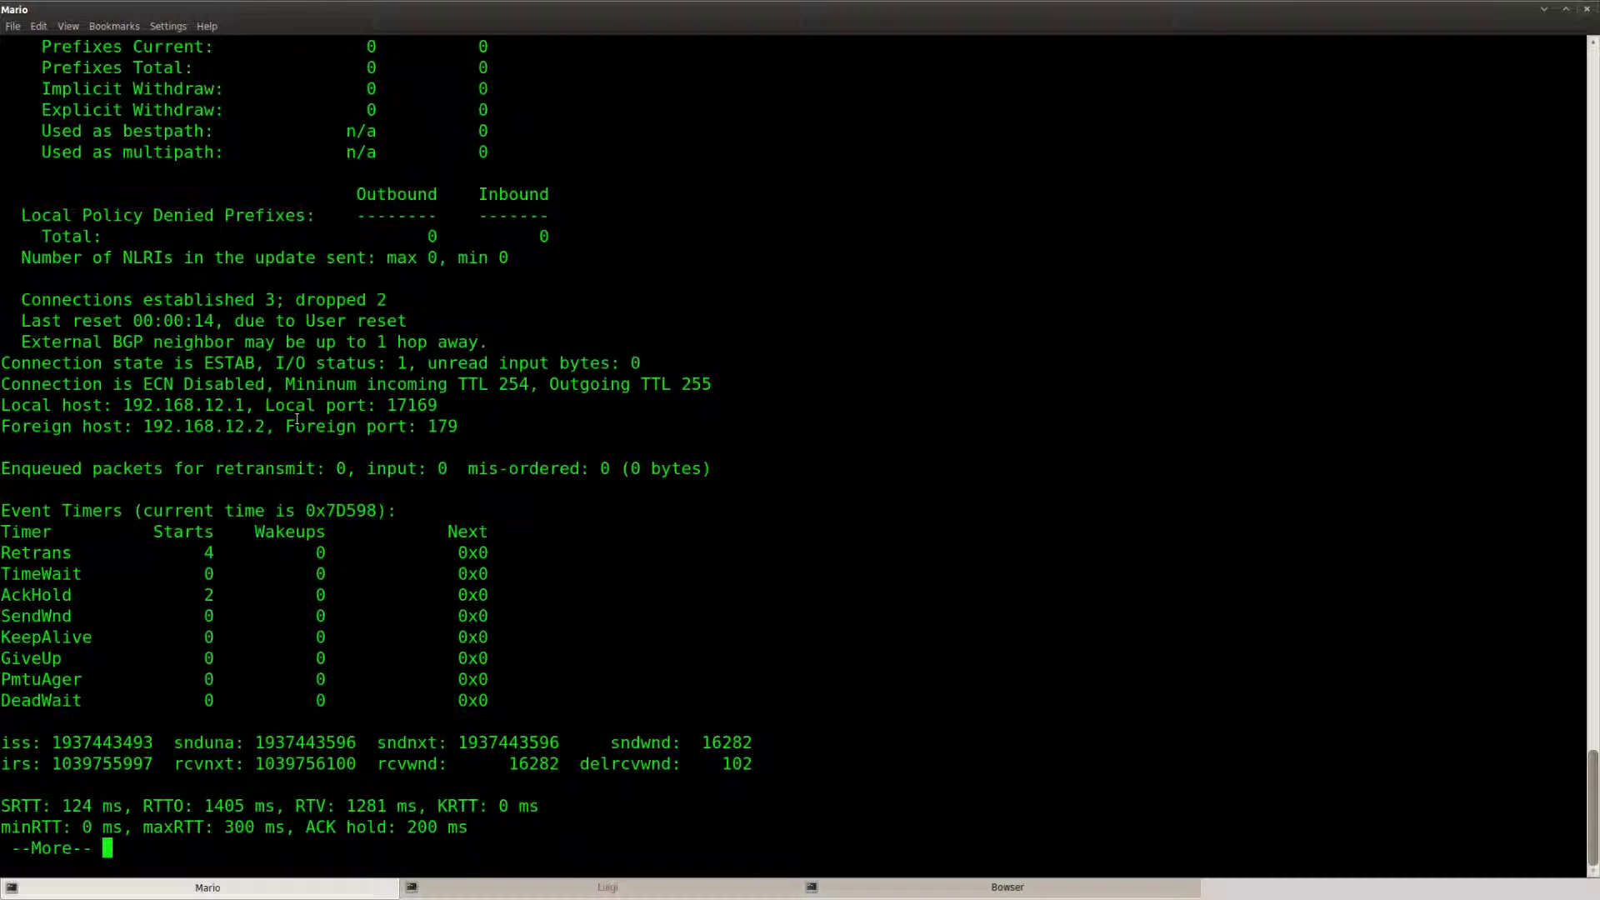
Highlight minimum incoming TTL 254 and outgoing TTL 255, then bring up the GNS3 Vault page in Firefox
{"action": "left_click_drag", "start_coordinate": [3, 383], "coordinate": [530, 381]}
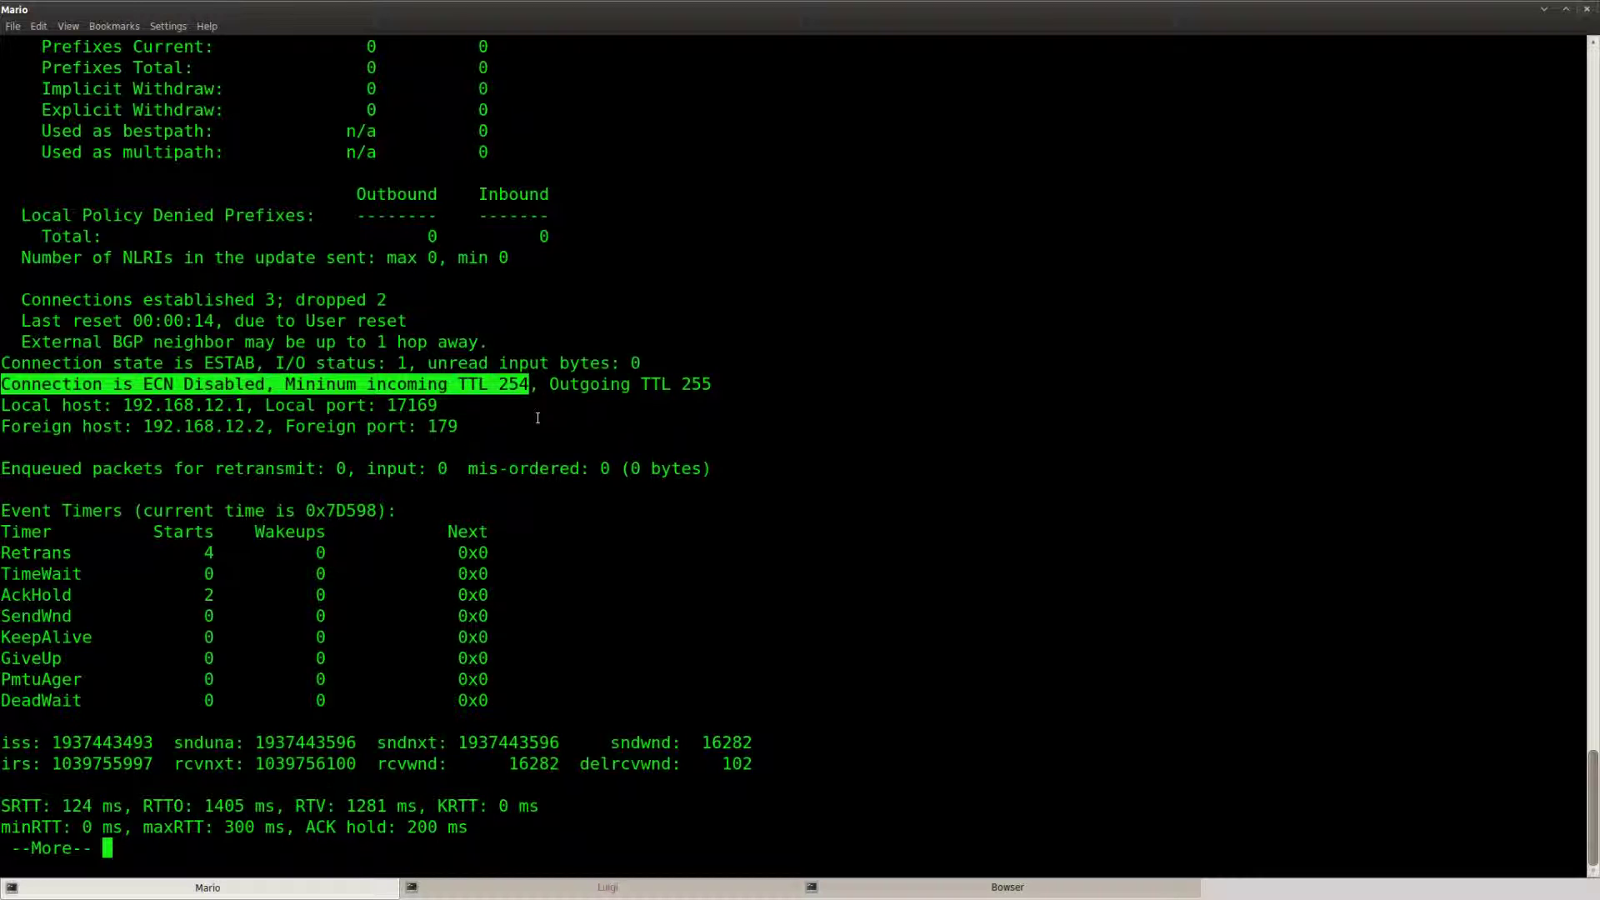
{"action": "left_click_drag", "start_coordinate": [549, 383], "coordinate": [711, 382]}
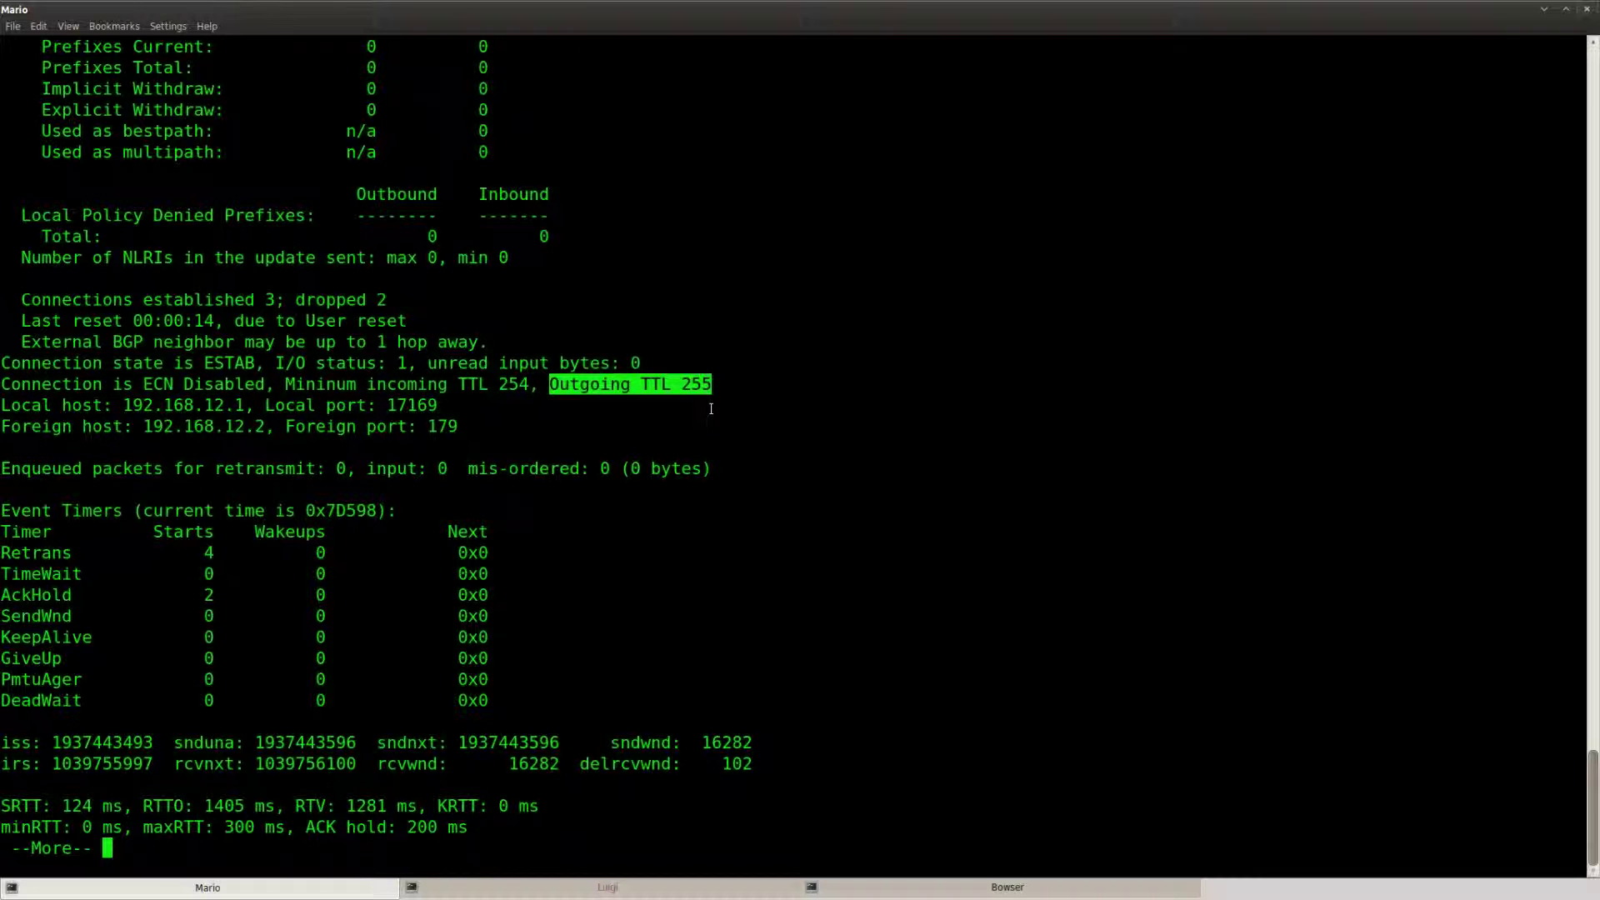
{"action": "left_click", "coordinate": [710, 409]}
{"action": "left_click_drag", "start_coordinate": [711, 384], "coordinate": [4, 382]}
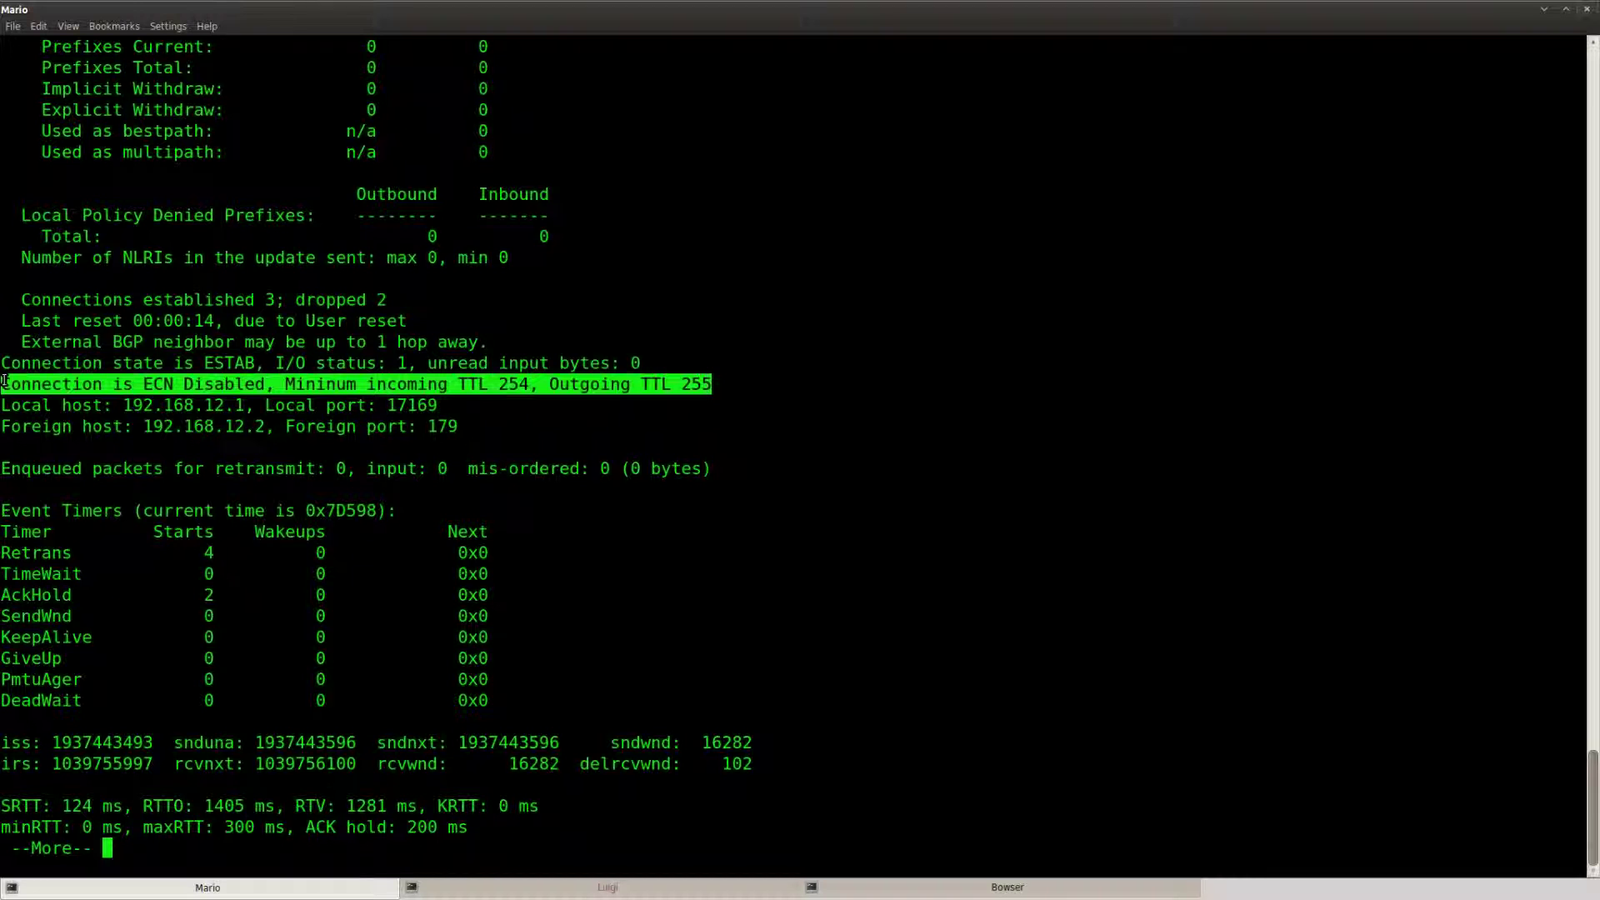
{"action": "left_click", "coordinate": [641, 427]}
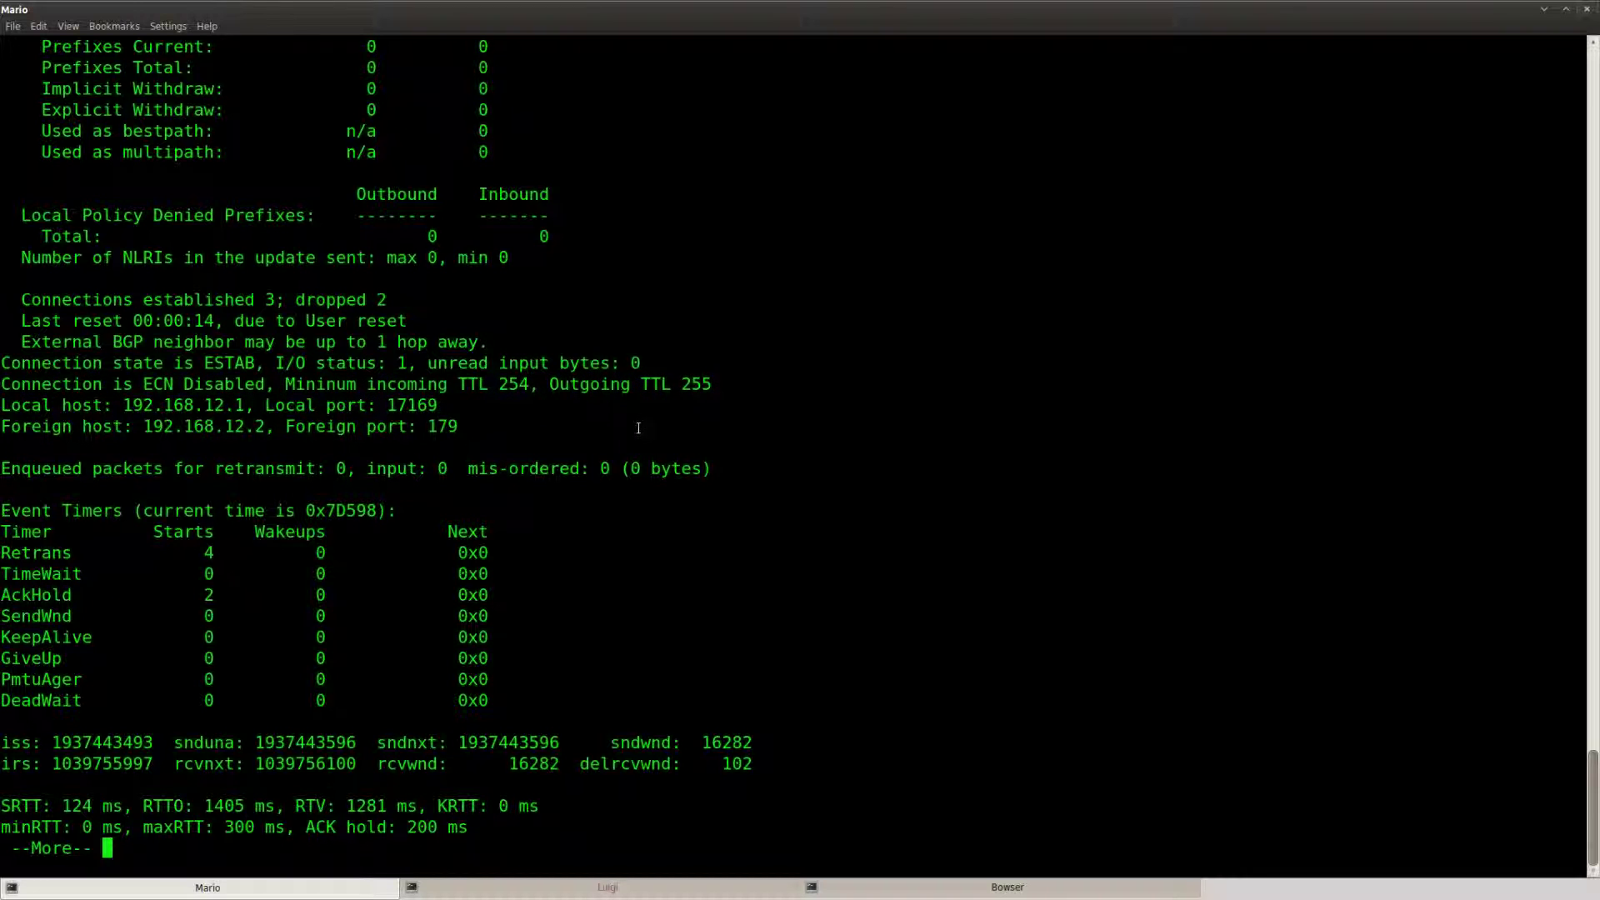
{"action": "left_click_drag", "start_coordinate": [711, 383], "coordinate": [550, 387]}
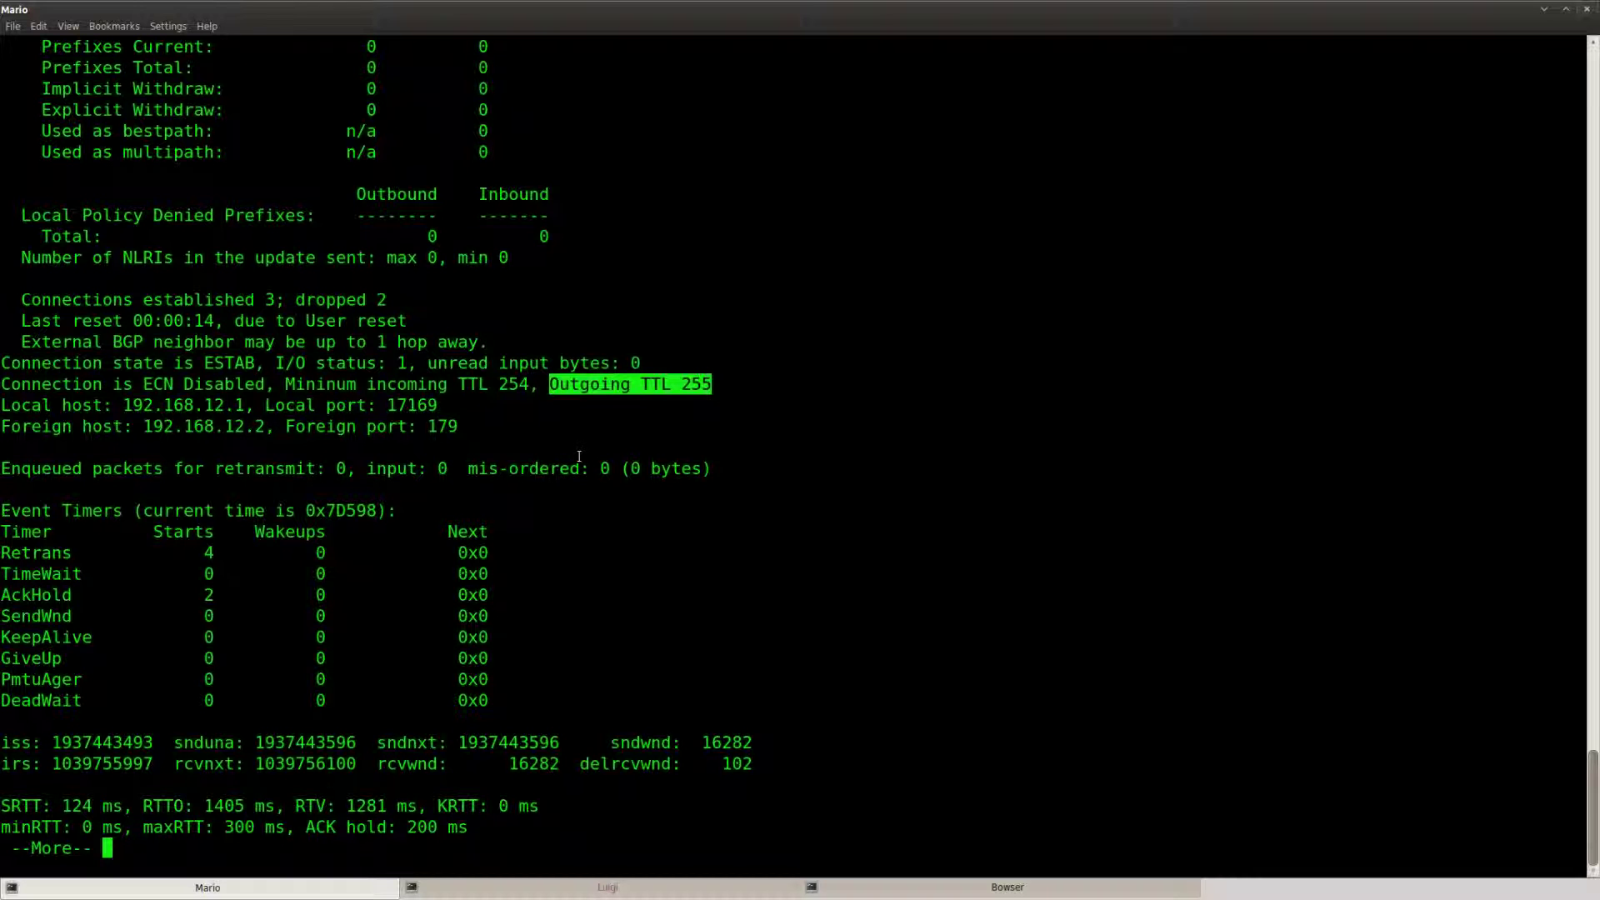
{"action": "left_click", "coordinate": [566, 428]}
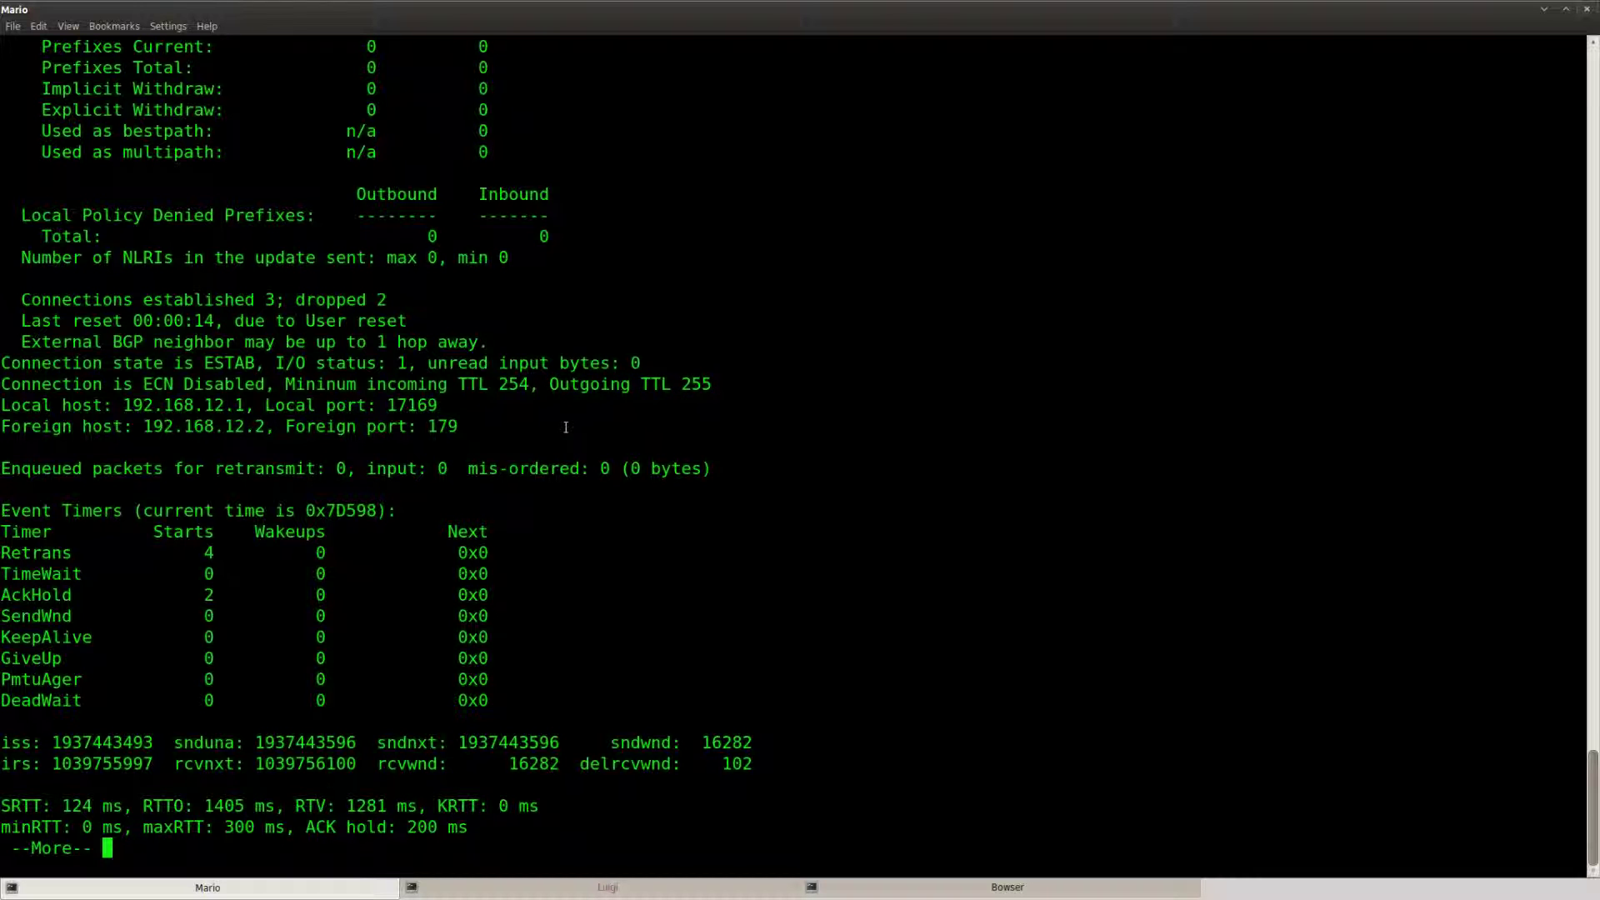
{"action": "key", "text": "space"}
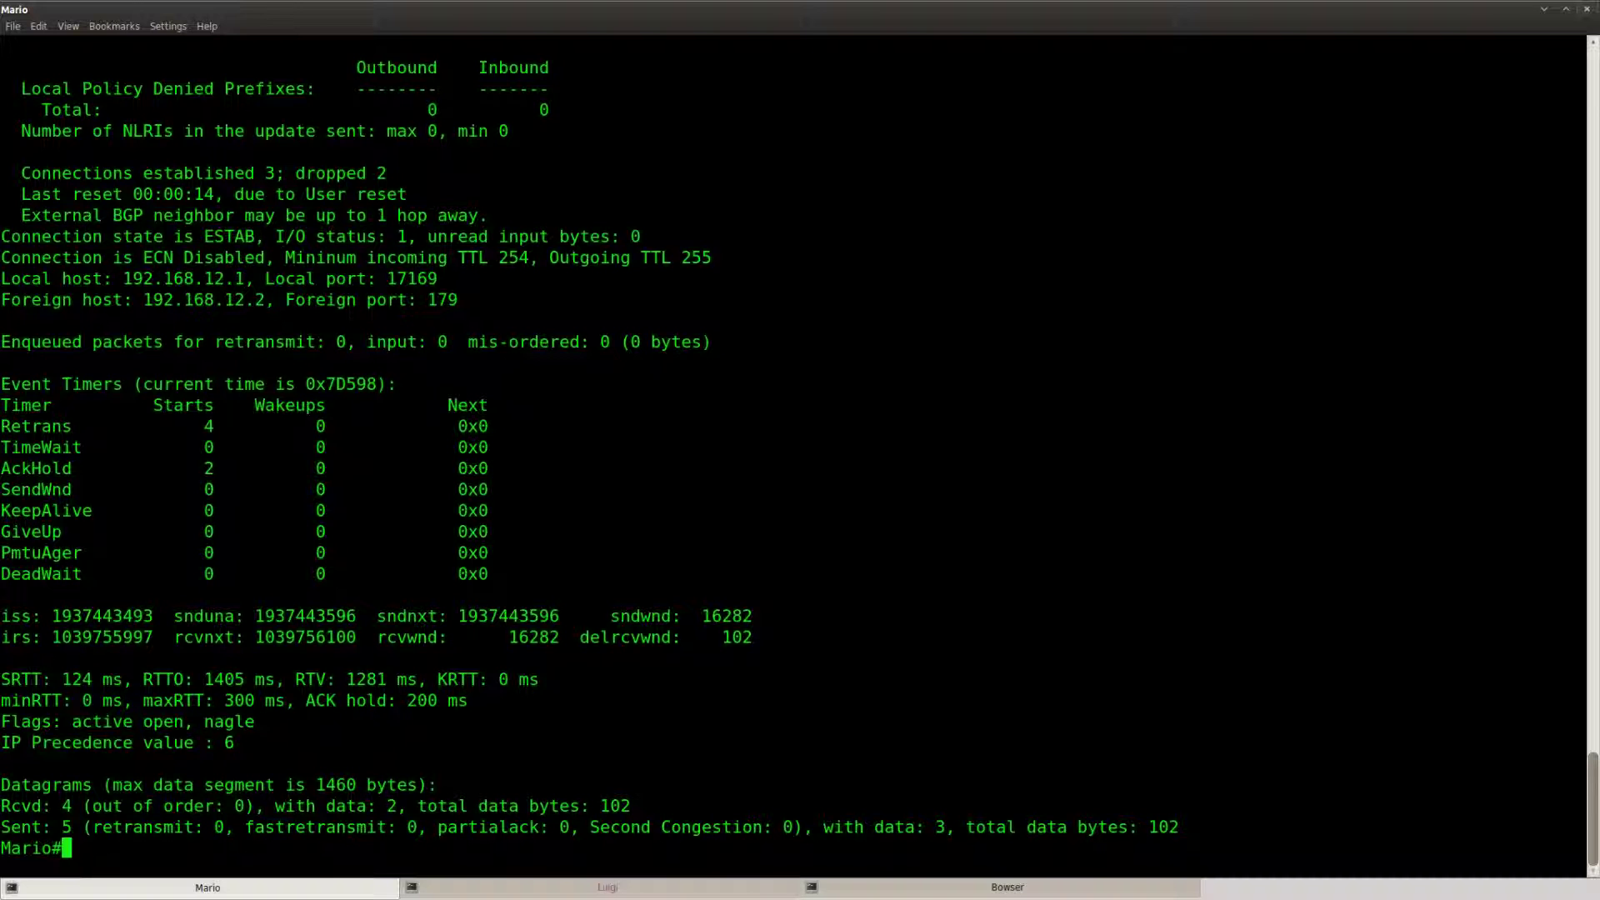
{"action": "key", "text": "alt+Tab"}
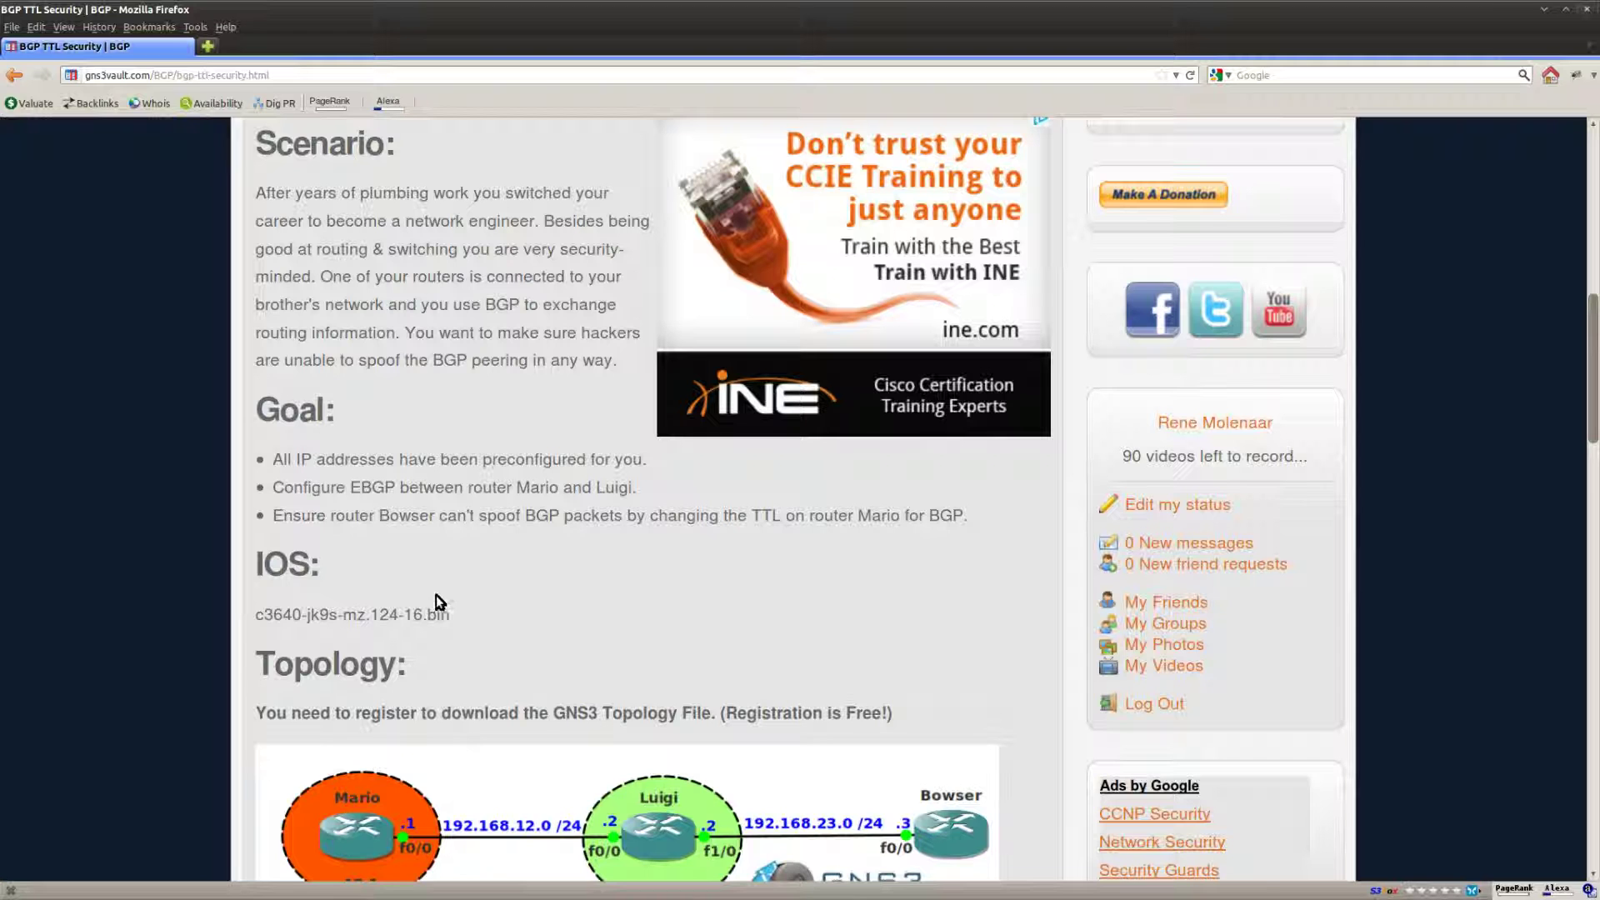